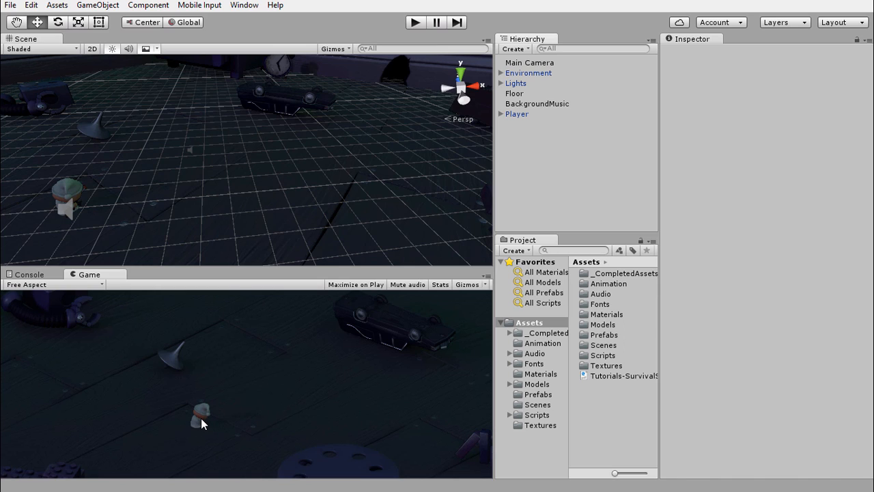
- Place the Zombunny model from the Models/Characters folder into the scene, on the floor near the Player
left_click(530, 386)
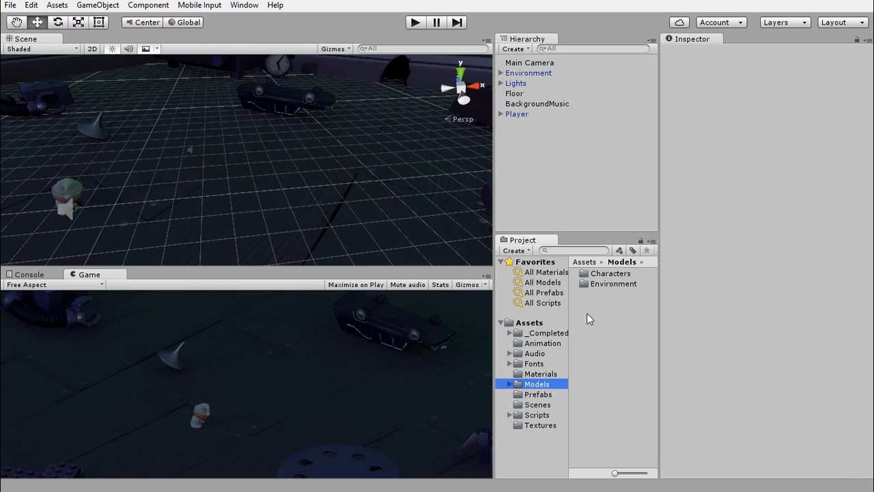
double_click(593, 276)
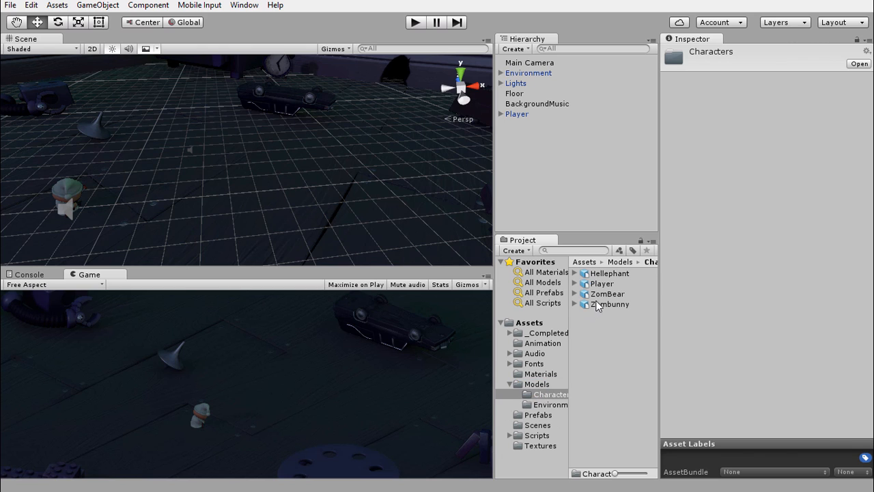
left_click(600, 305)
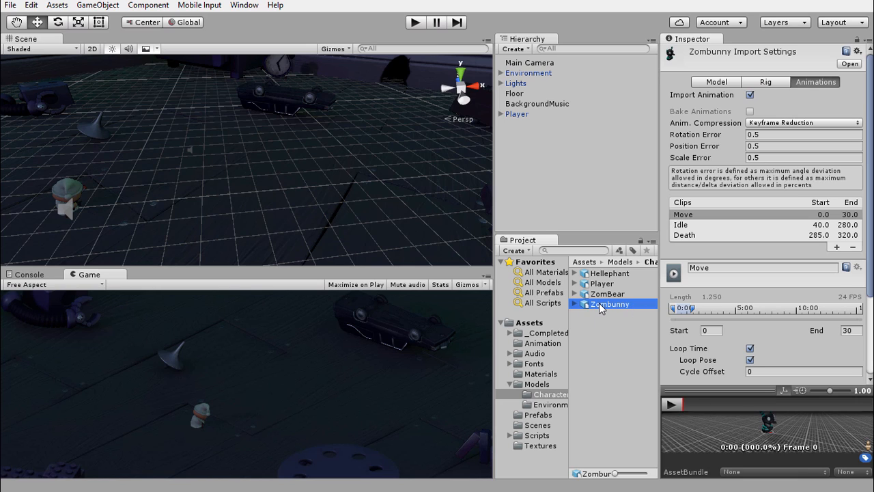
left_click_drag(599, 307, 309, 179)
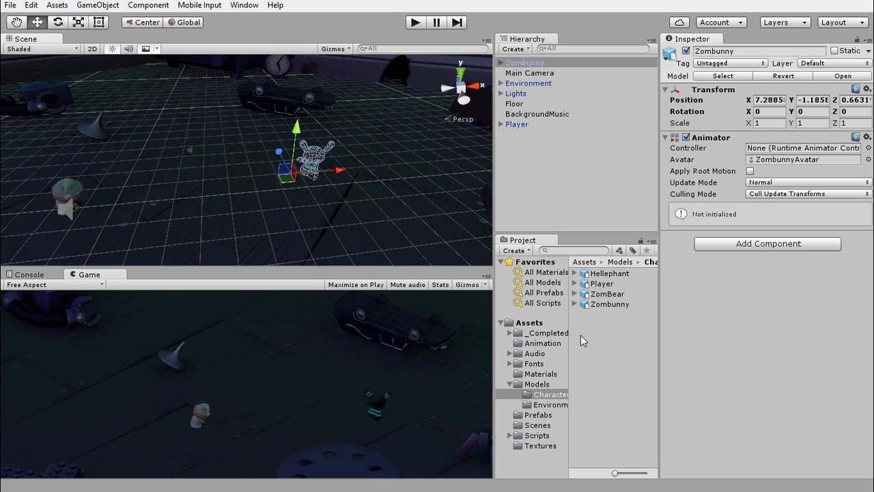
- Add the HitParticles prefab from the Prefabs folder as a child of the Zombunny in the scene
left_click(531, 415)
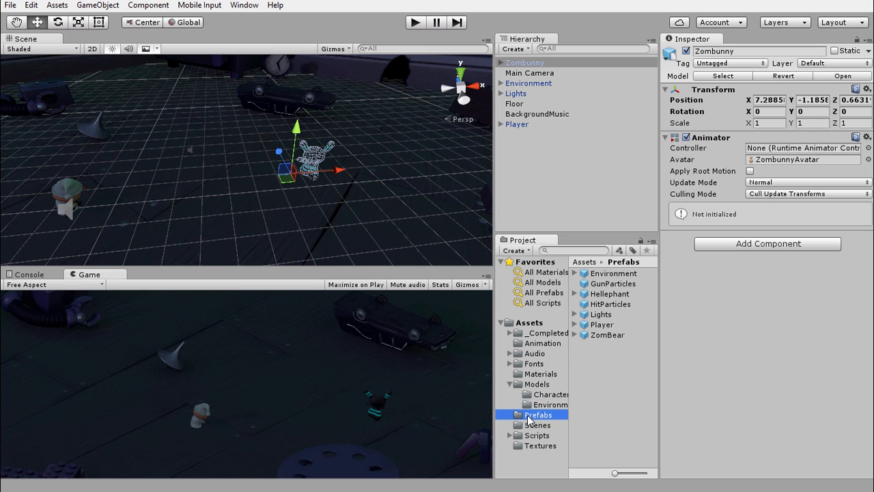
left_click(601, 304)
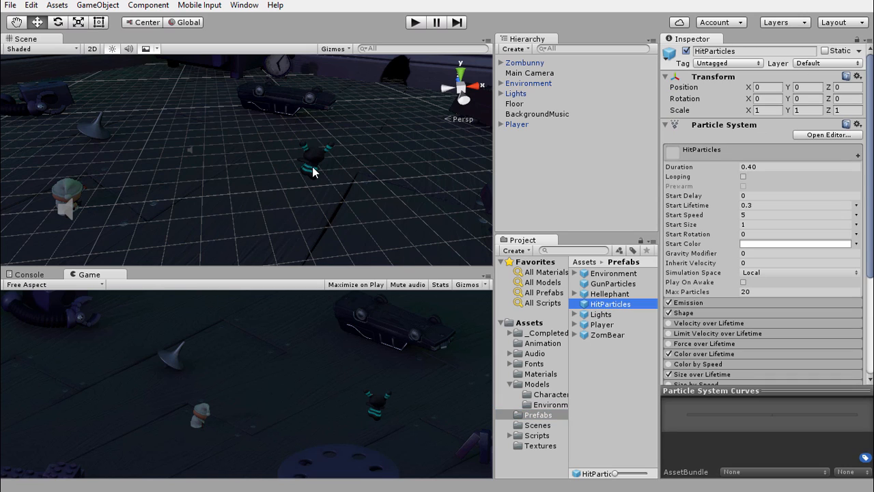
left_click_drag(601, 305, 519, 66)
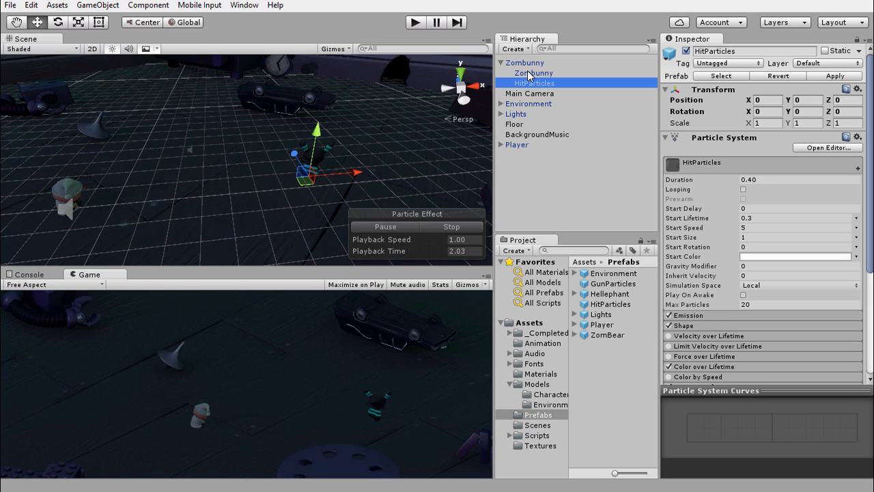
- Review the Zombunny's child objects and simulate the HitParticles effect several times in the scene
left_click(518, 64)
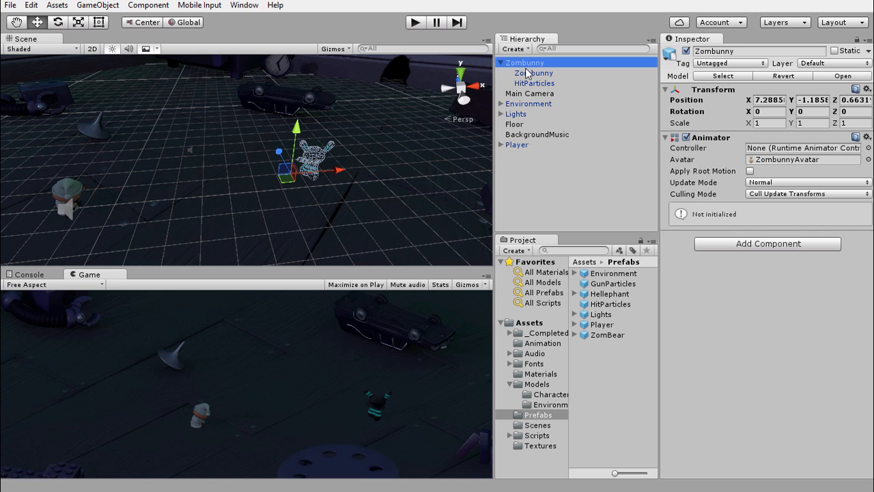
left_click(526, 73)
left_click(539, 83)
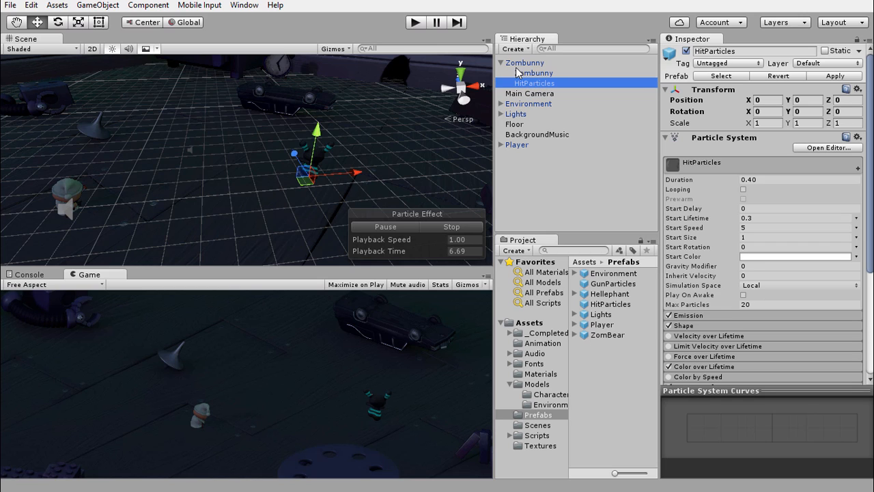
left_click(518, 63)
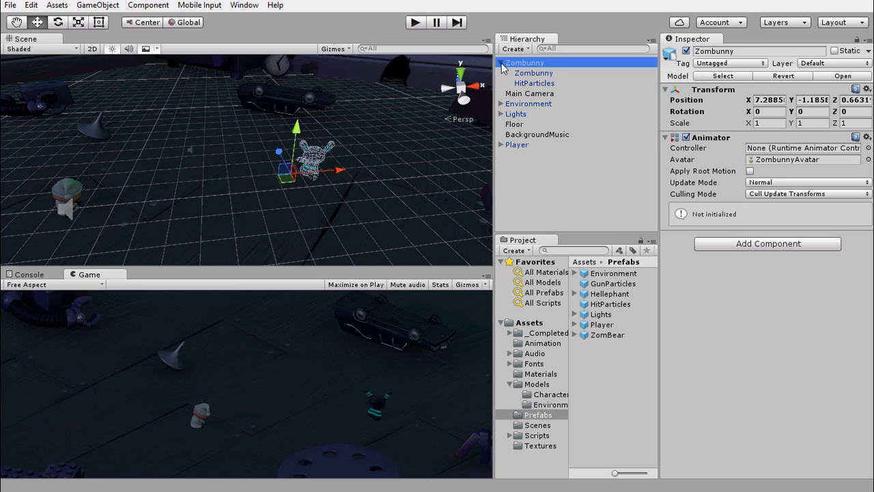
left_click(538, 84)
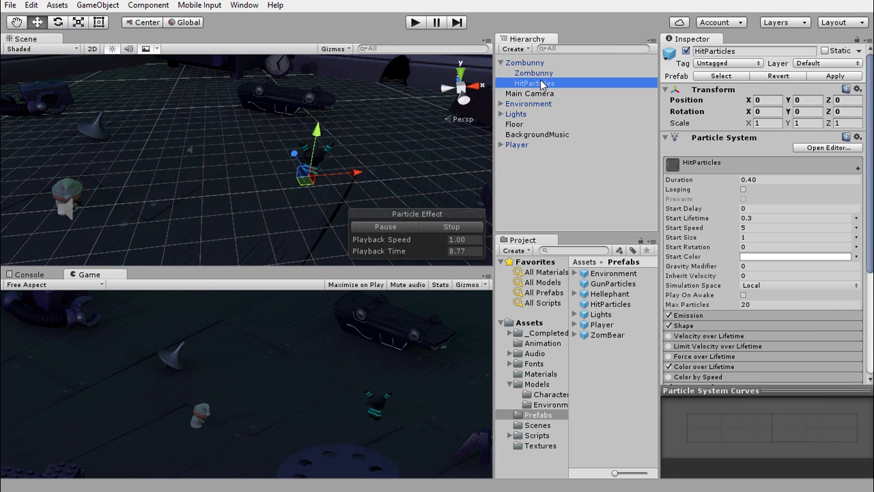
scroll(325, 183, "up", 4)
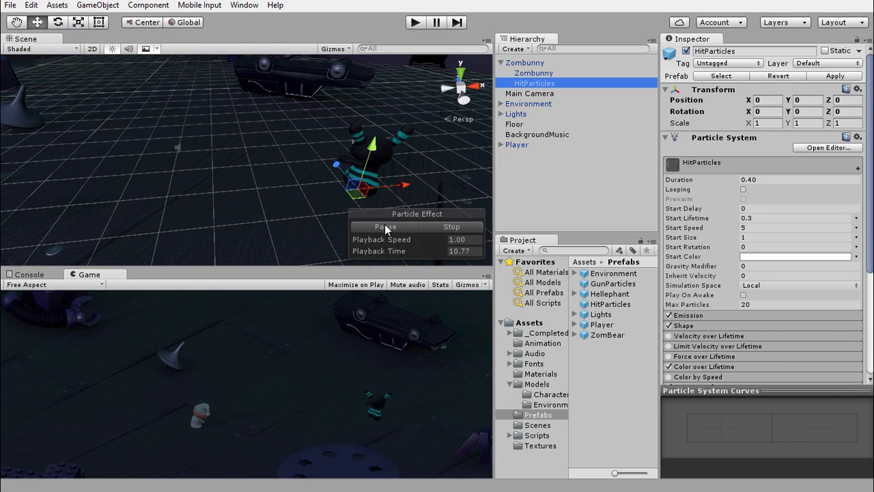
left_click(434, 226)
left_click(394, 228)
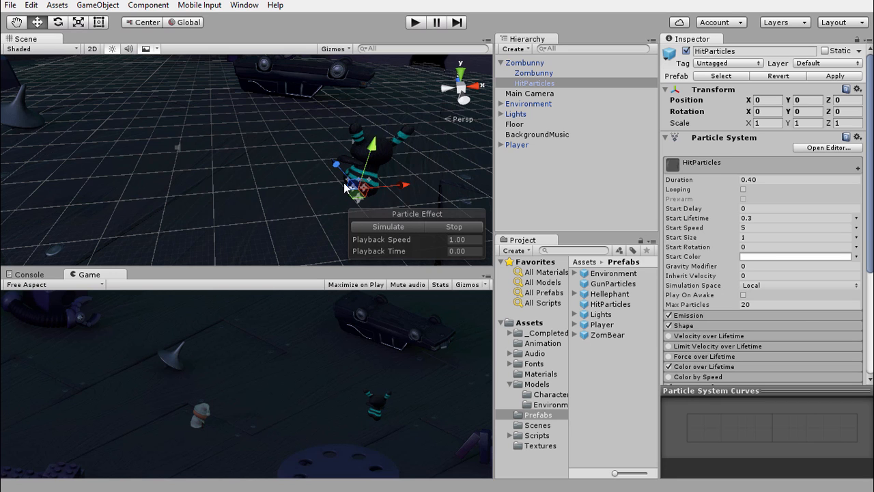
left_click_drag(323, 173, 519, 191, "alt")
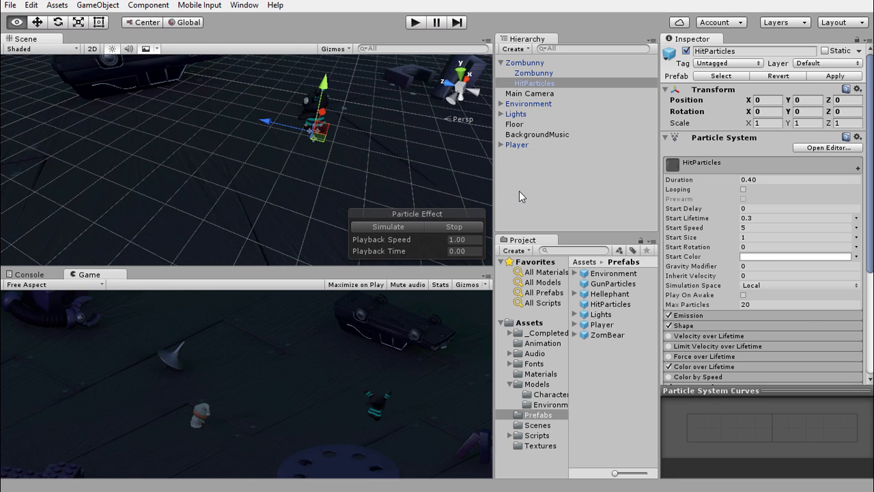
left_click(396, 228)
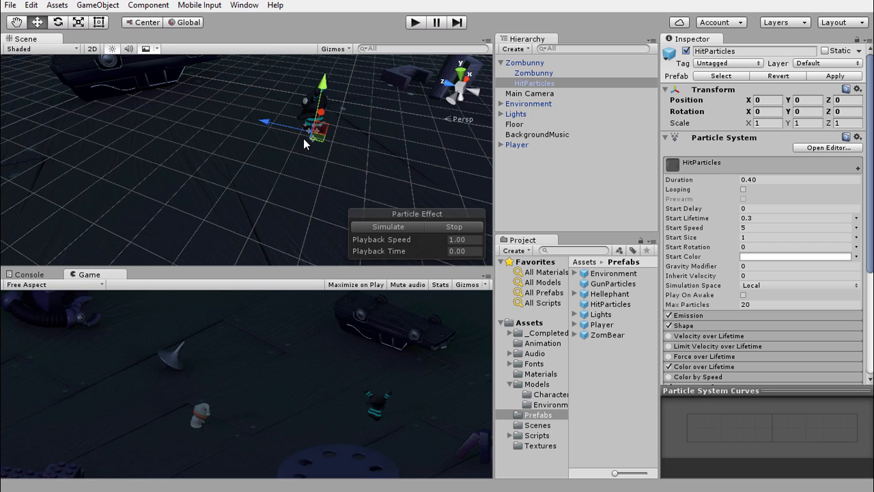
left_click(364, 225)
left_click(364, 225)
left_click(363, 225)
left_click_drag(370, 178, 187, 161, "alt")
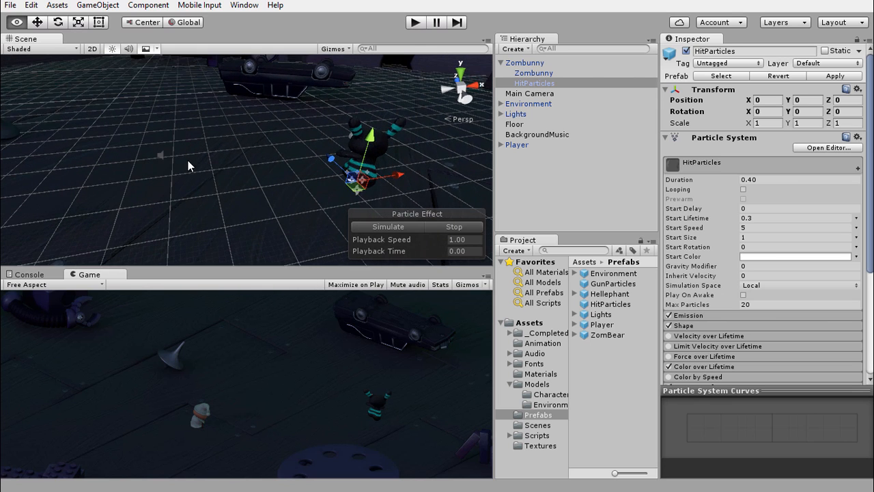
scroll(190, 166, "down", 5)
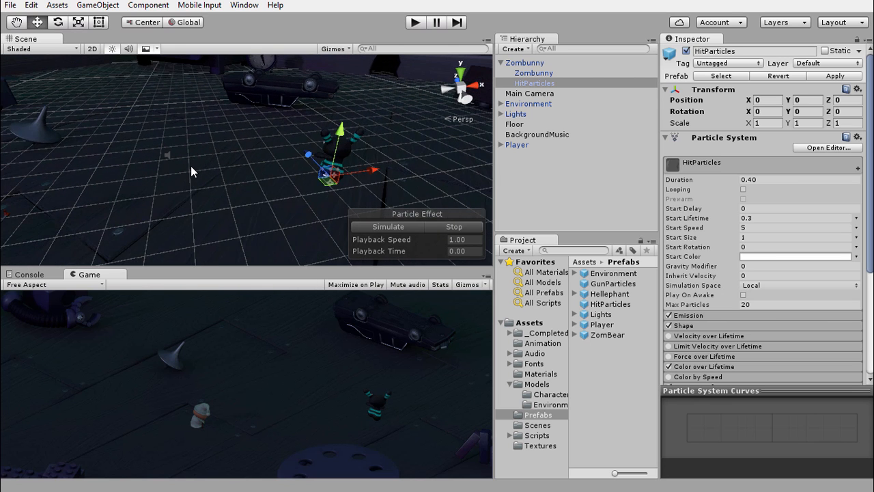
left_click(501, 62)
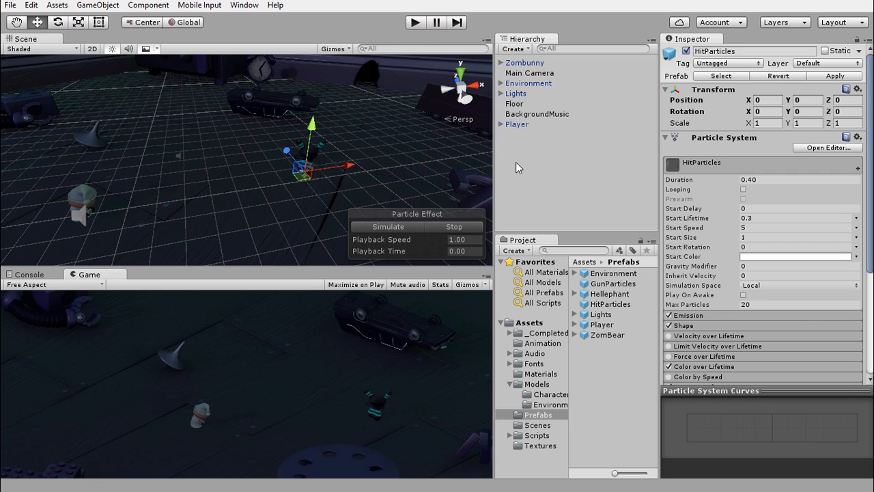
- Assign the Zombunny and all its child objects to the Shootable layer
left_click(525, 62)
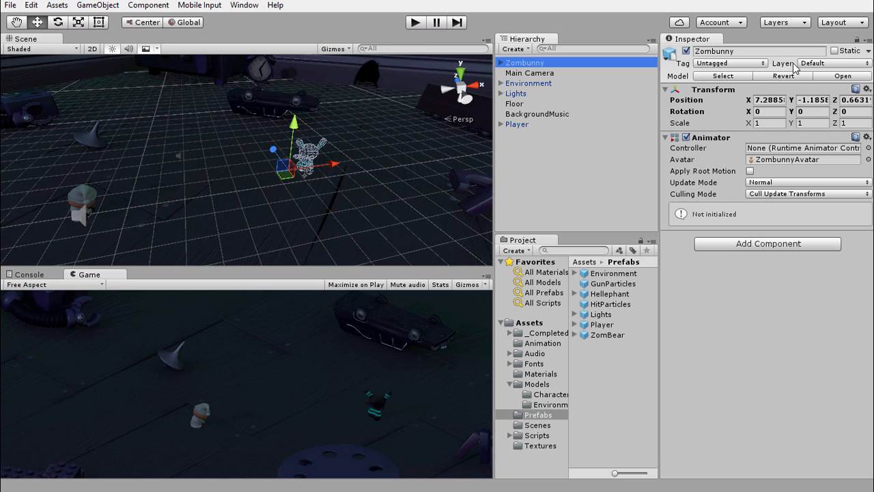
left_click(819, 63)
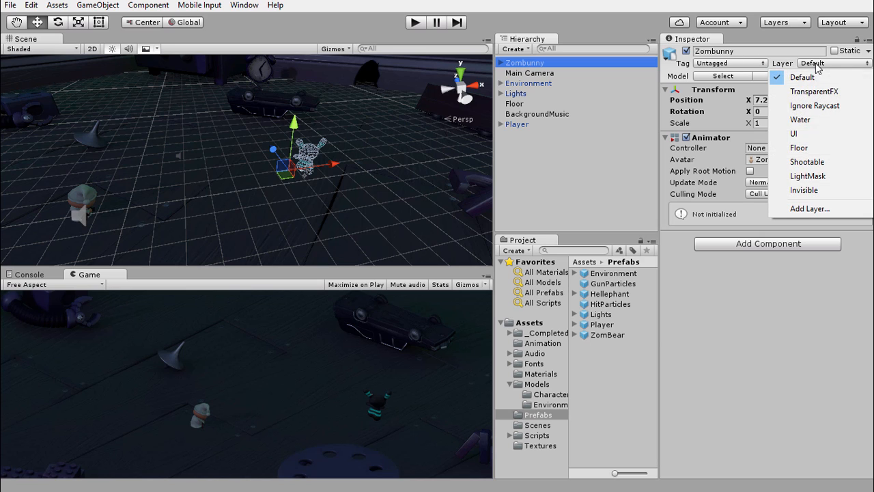
left_click(807, 162)
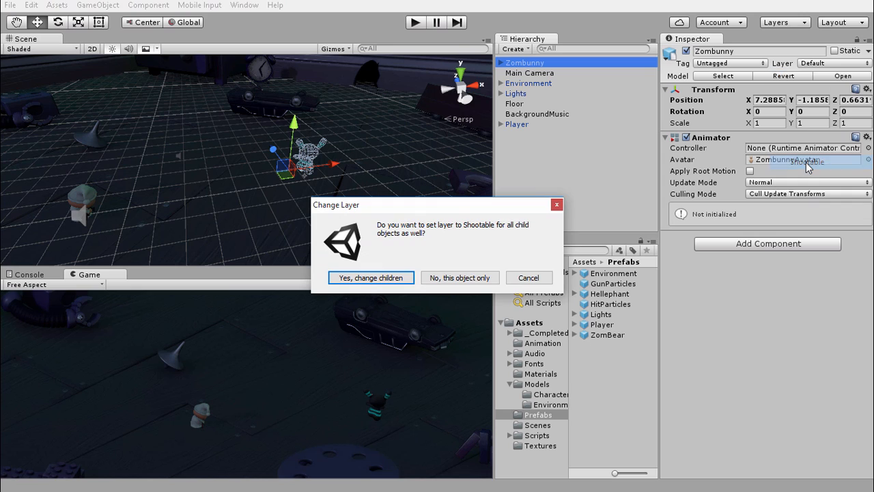
left_click(370, 278)
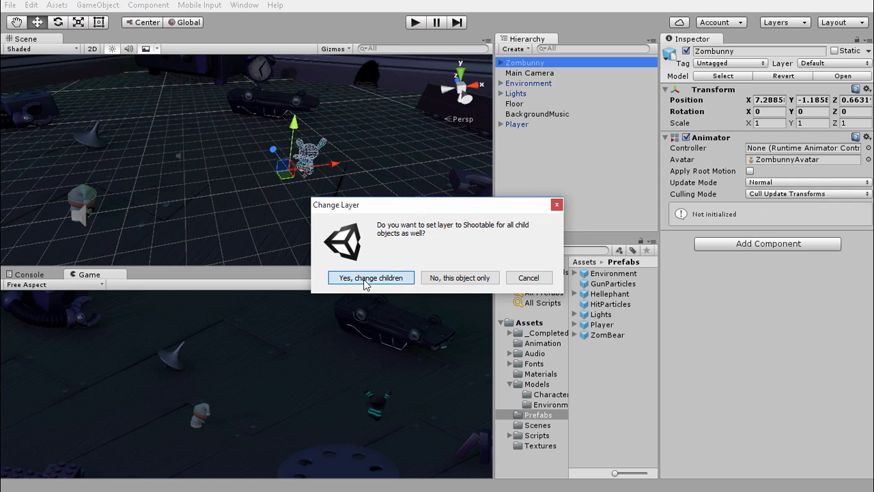
- Check which layer is assigned to the Zombunny's child objects and to the Environment object
left_click(501, 63)
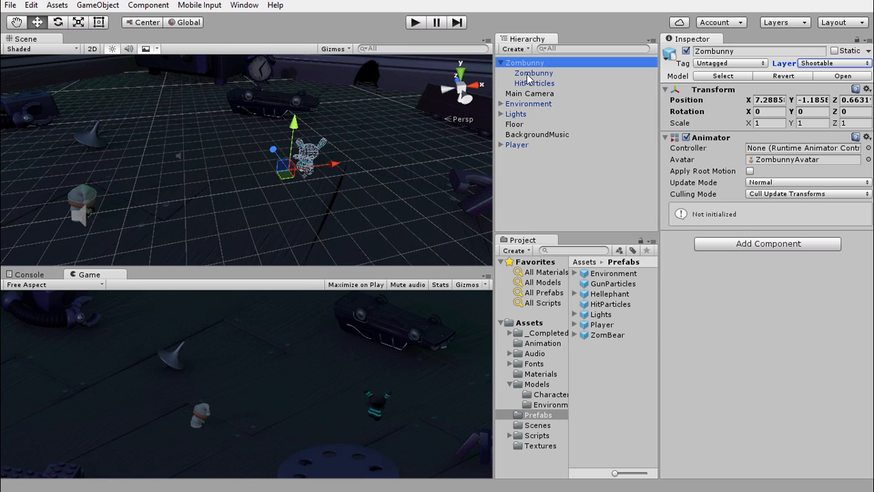
left_click(531, 73)
left_click(530, 83)
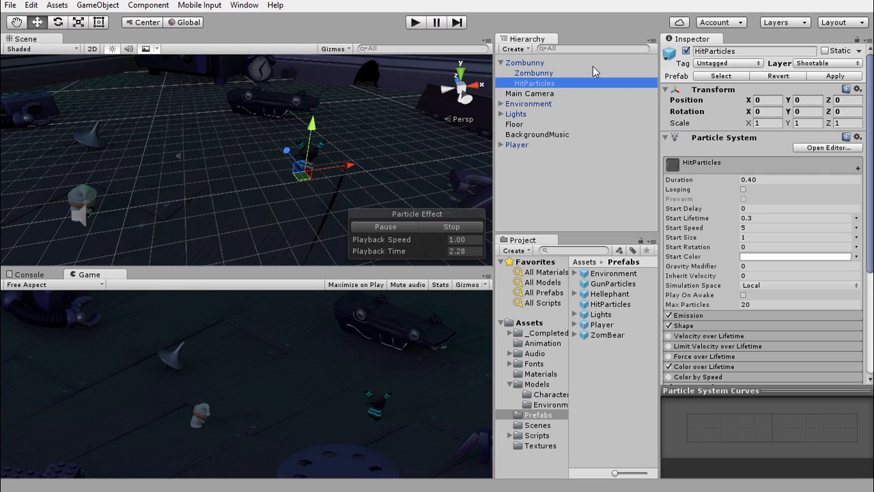
left_click(500, 63)
left_click(535, 157)
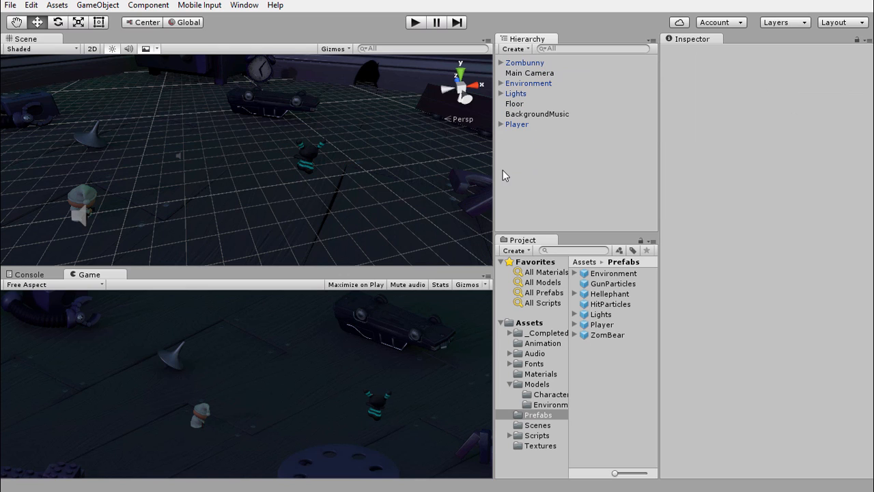
left_click(272, 108)
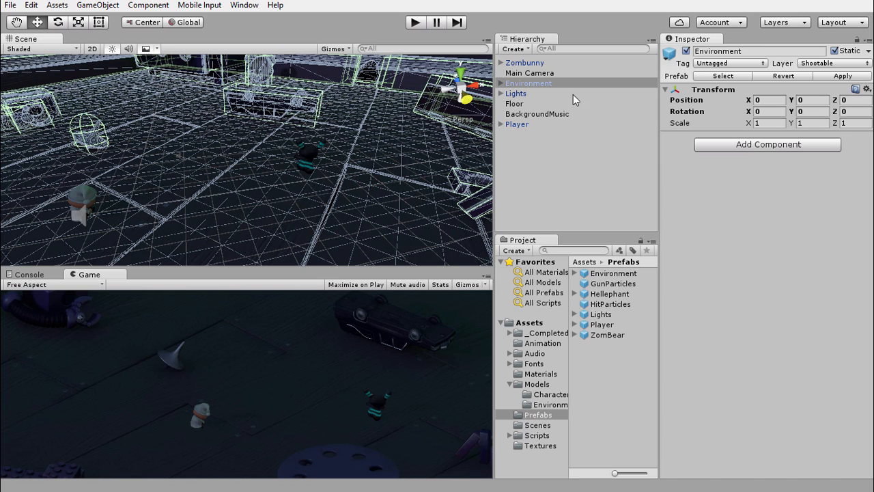
left_click(533, 151)
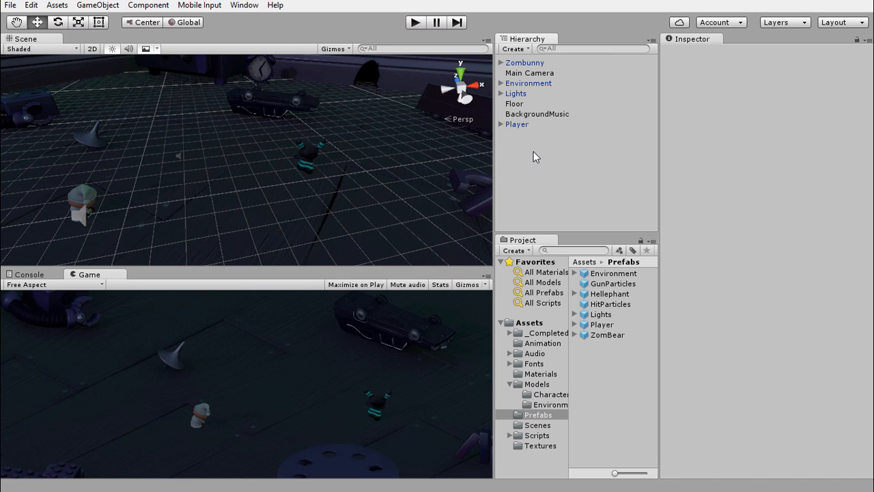
- Add a Rigidbody physics component to the Zombunny
left_click(527, 64)
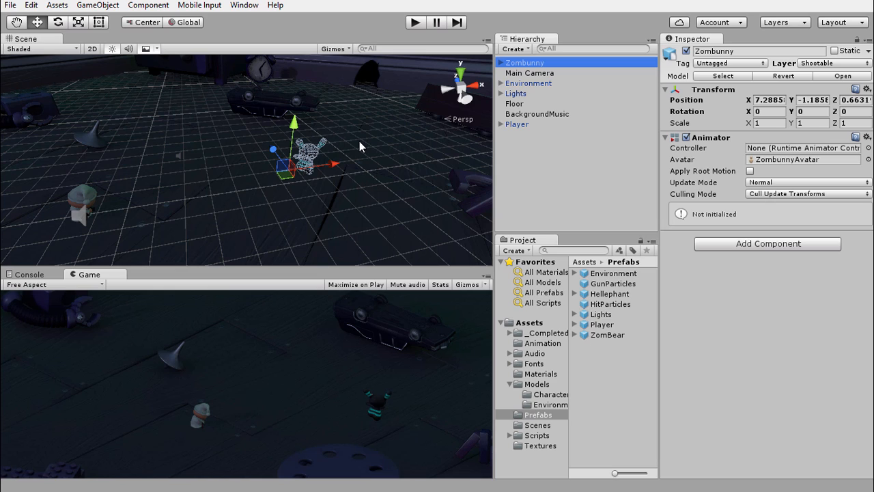
left_click(738, 246)
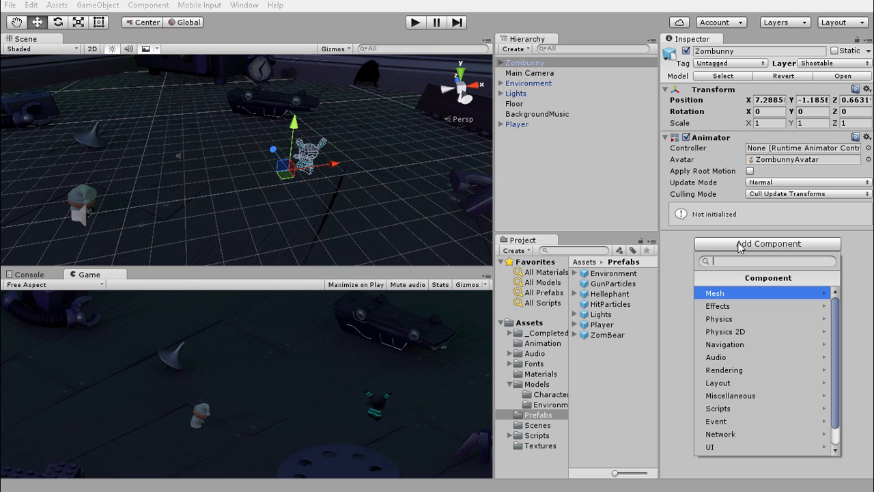
left_click(721, 318)
left_click(718, 294)
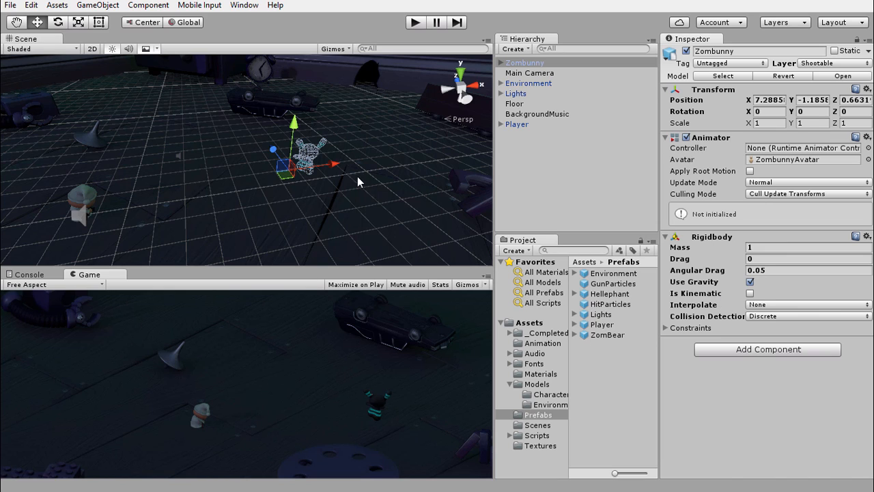
- Set both Drag and Angular Drag of the Zombunny's Rigidbody to Infinity
left_click(764, 258)
type("Inf")
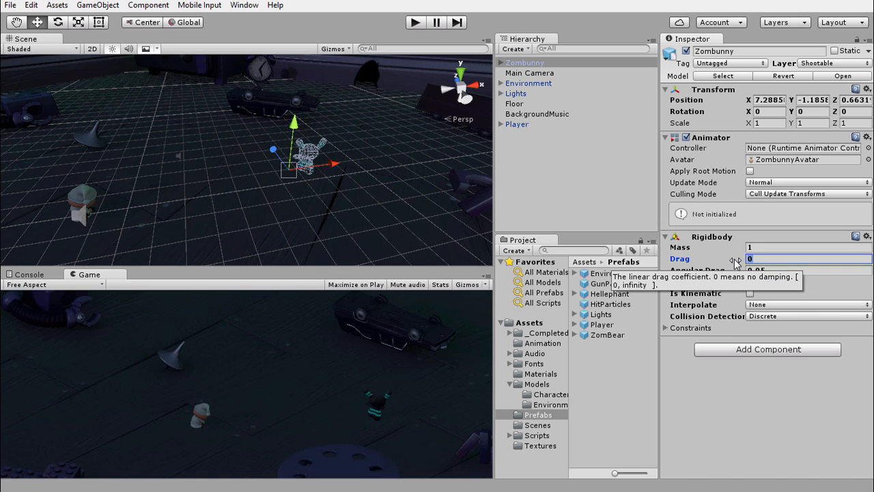
type("inity")
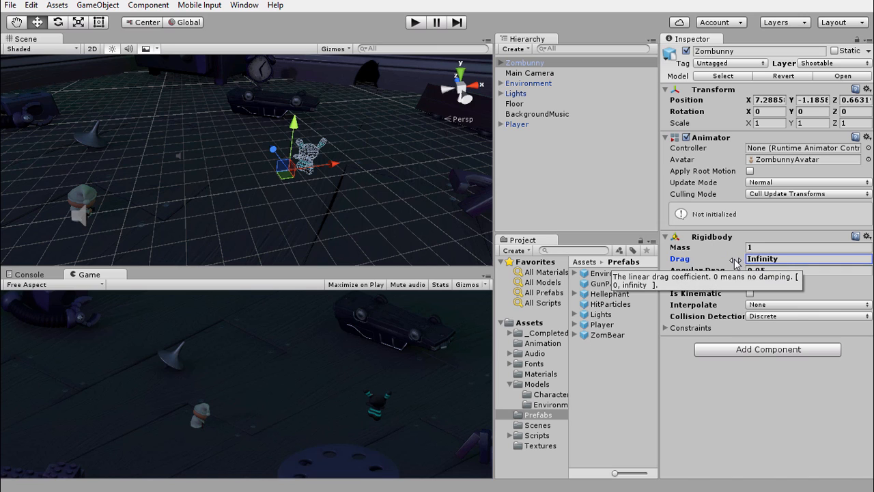
left_click(778, 271)
type("I")
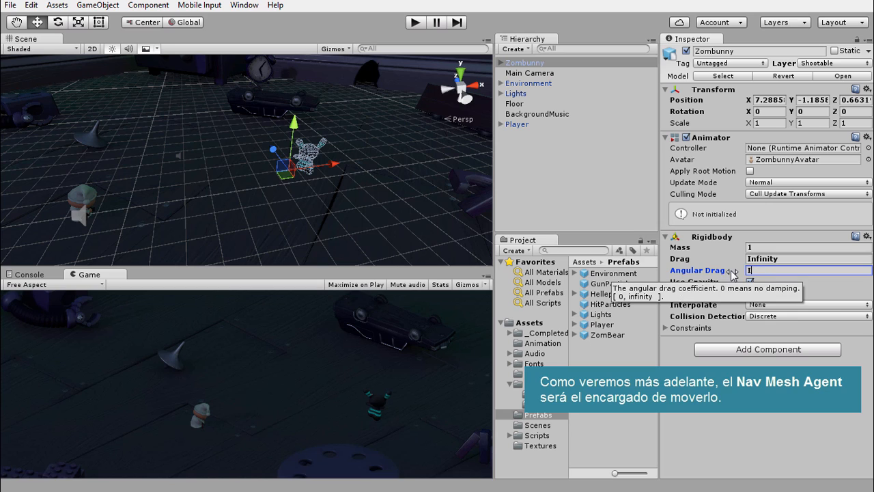
type("nfinity")
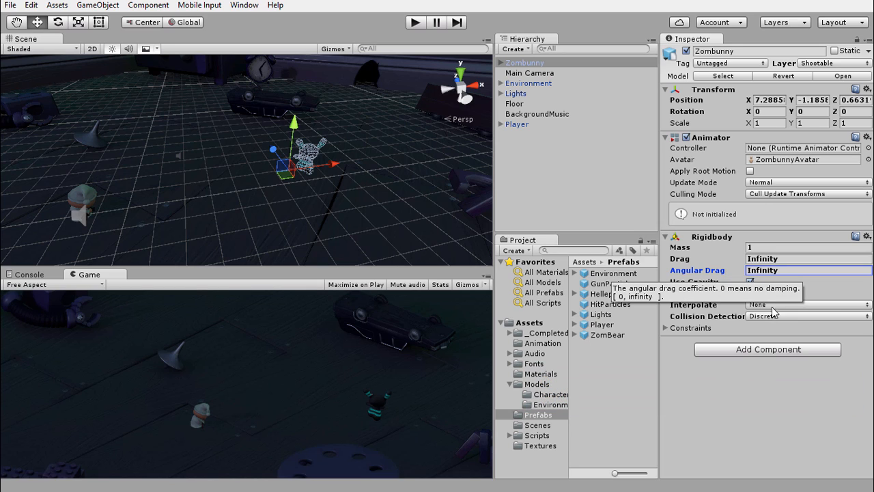
- Constrain the Zombunny's Rigidbody by freezing position on Y and rotation on X and Z
left_click(666, 329)
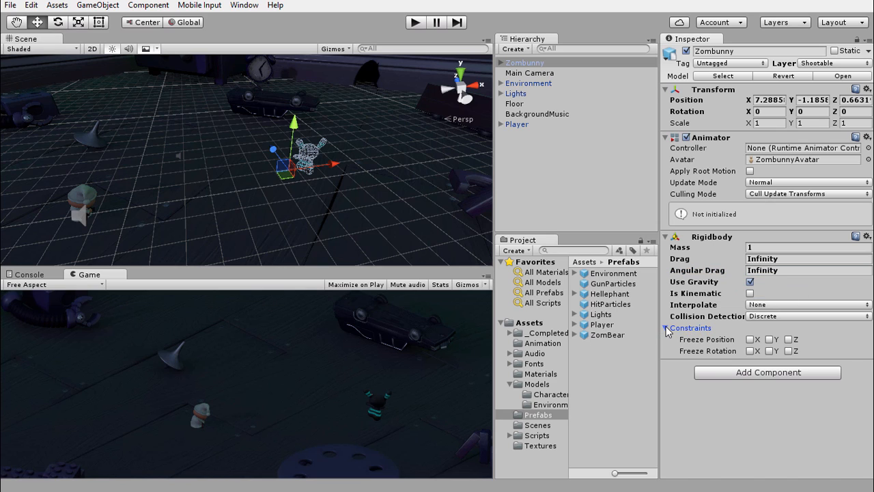
left_click(771, 340)
left_click(751, 351)
left_click(789, 351)
- Add a Capsule Collider physics component to the Zombunny and collapse the Rigidbody settings
left_click(752, 372)
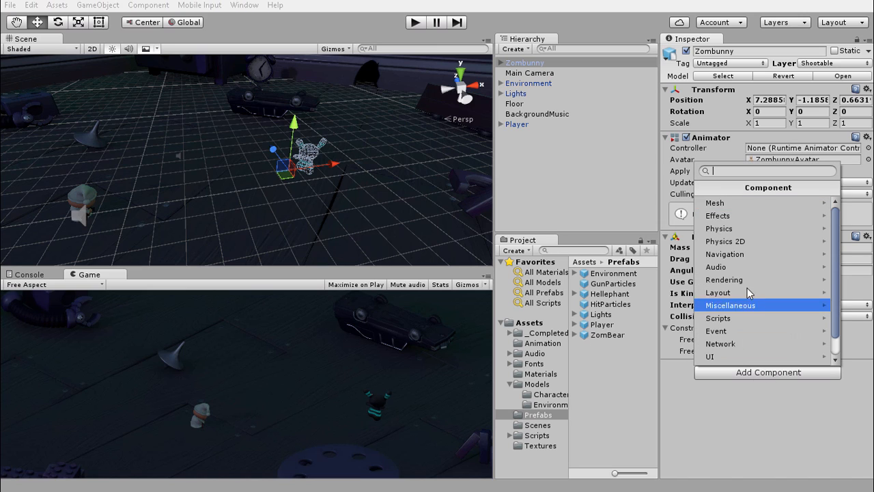
left_click(739, 229)
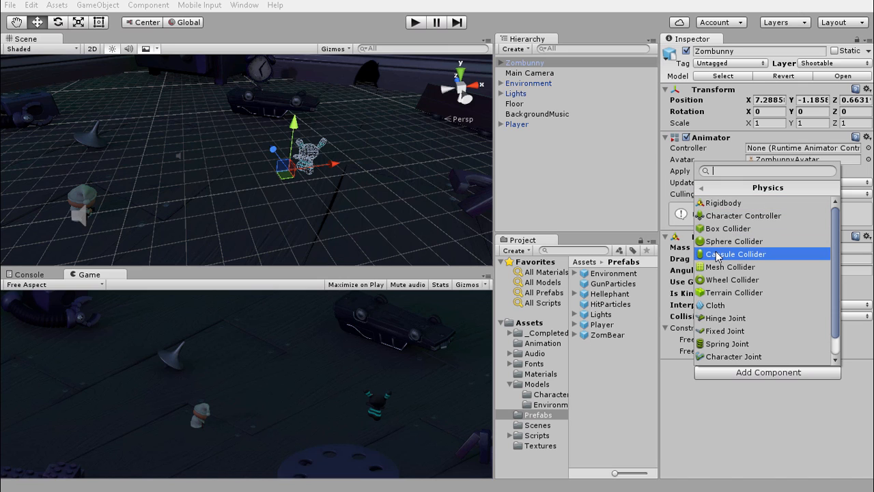
left_click(718, 255)
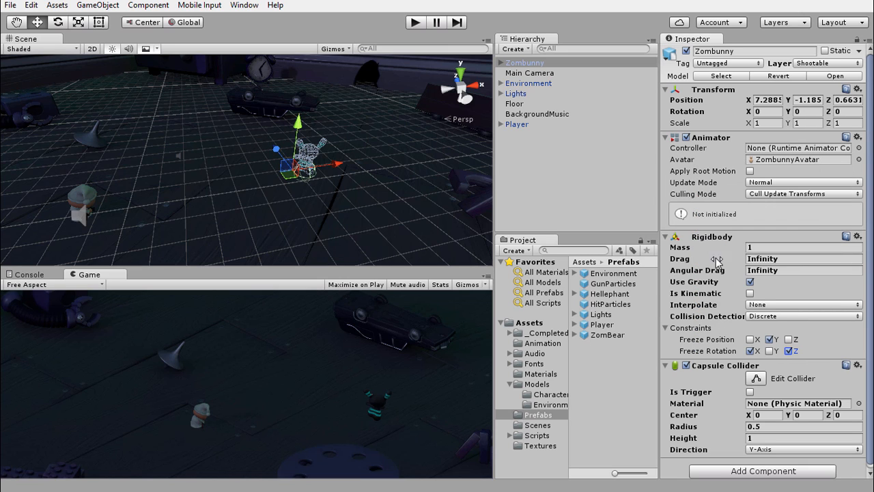
left_click(666, 239)
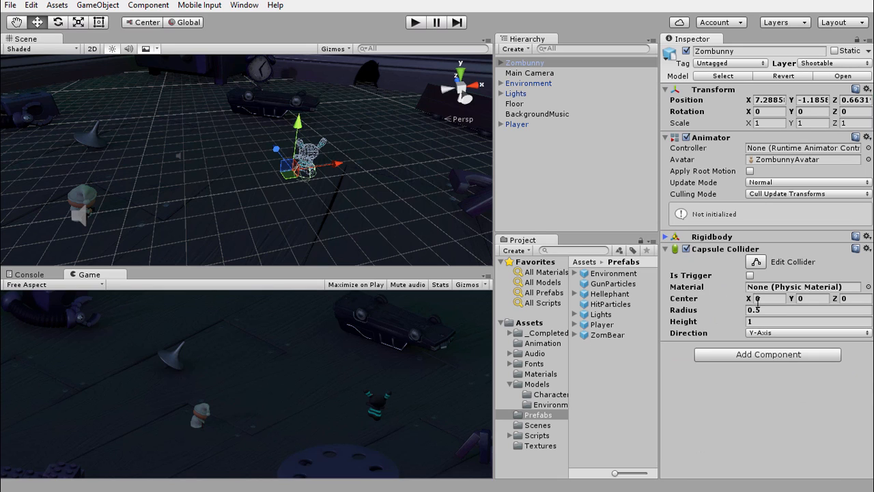
- Set the Capsule Collider's center Y to 0.8 and its height to 1.5, and check its fit around the Zombunny
left_click(815, 299)
type("0.8")
left_click(766, 310)
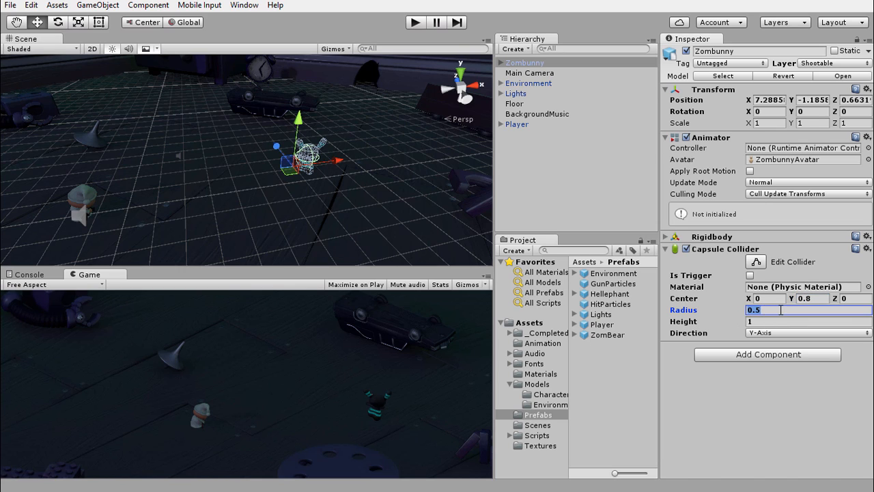
left_click(762, 323)
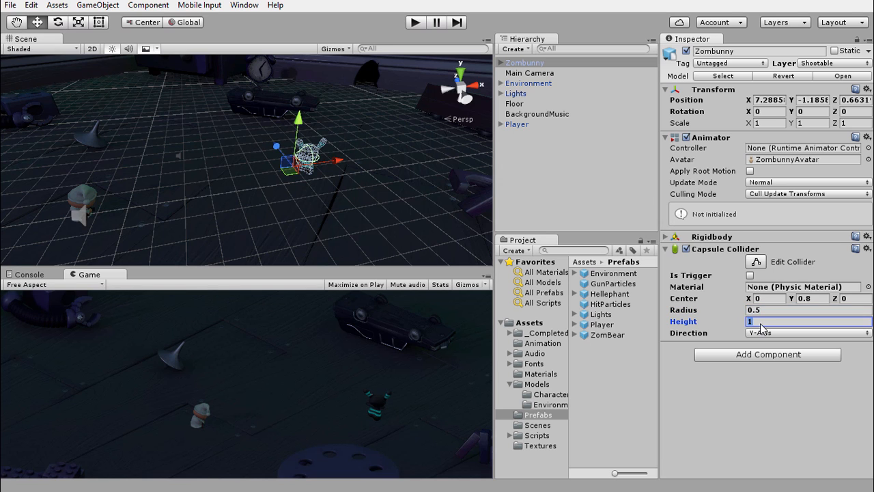
type("1.5")
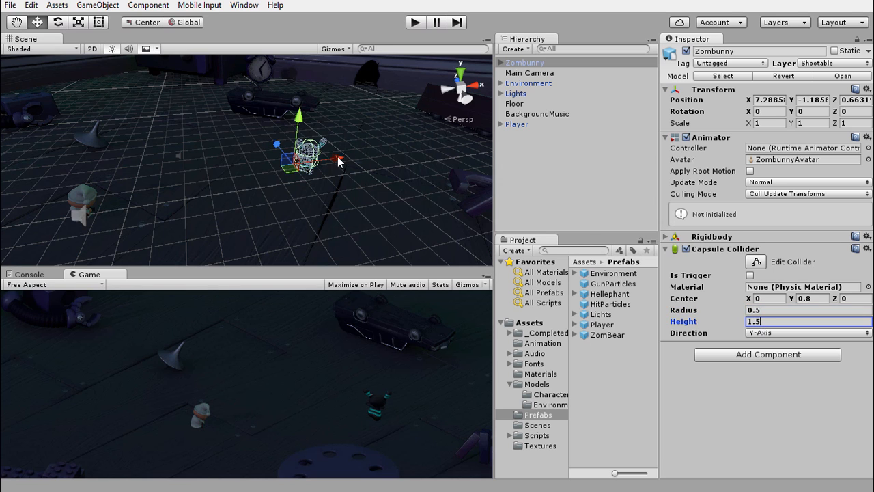
scroll(339, 162, "up", 5)
middle_click_drag(399, 176, 303, 153)
left_click_drag(318, 157, 281, 177, "alt")
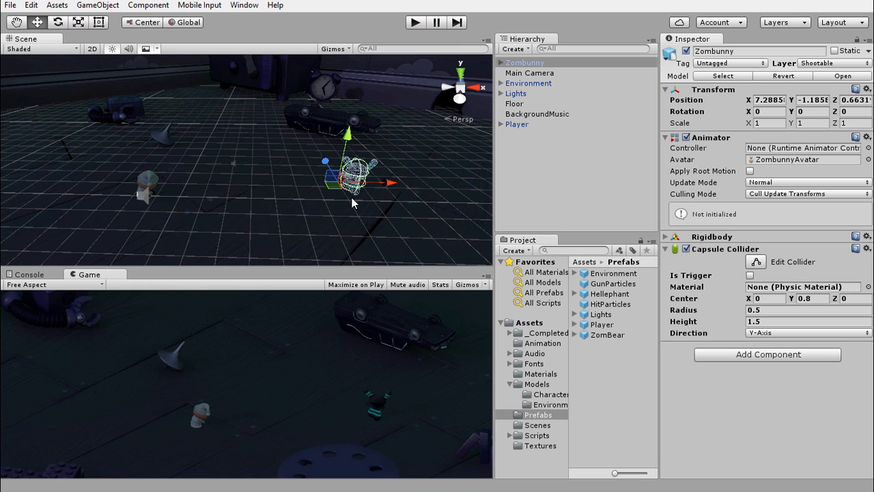
- Add a Sphere Collider physics component to the Zombunny
left_click(746, 352)
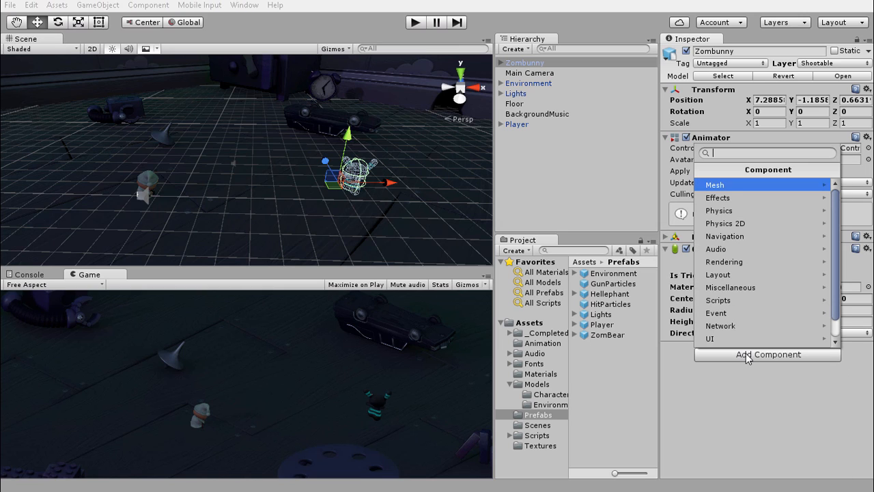
left_click(719, 212)
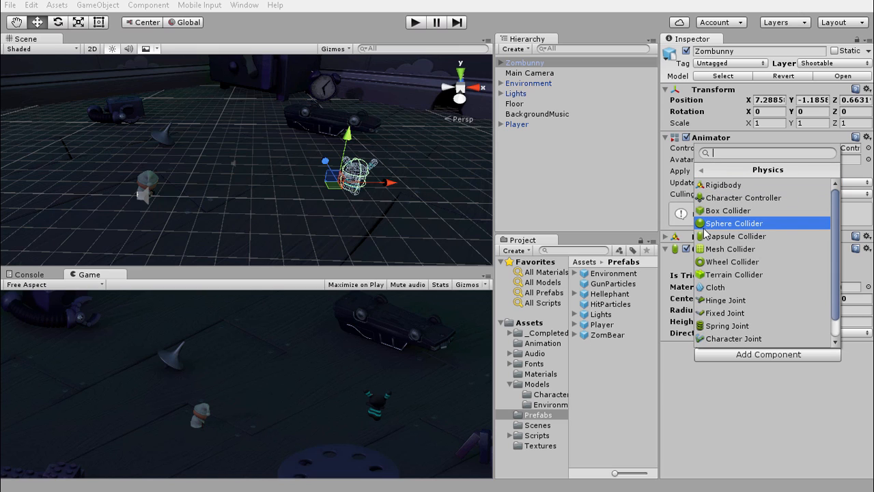
left_click(717, 225)
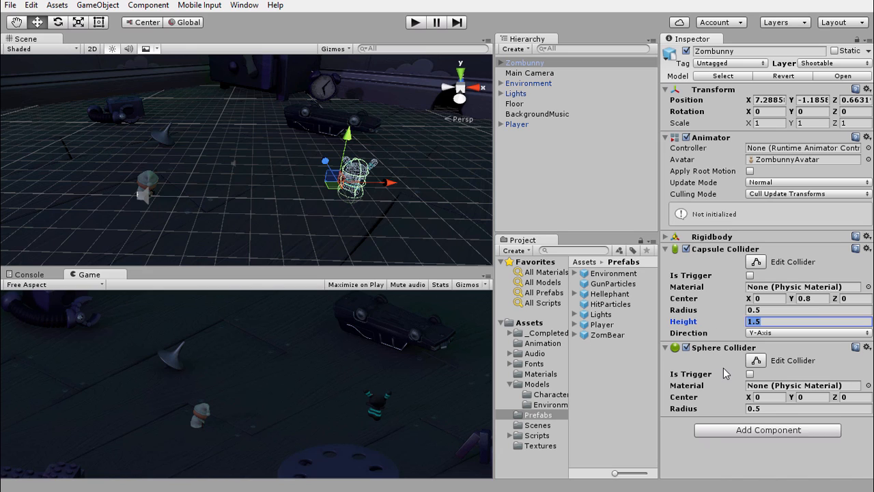
- Set the Sphere Collider's center Y to 0.8 and radius to 0.8, and make it a trigger
left_click(812, 397)
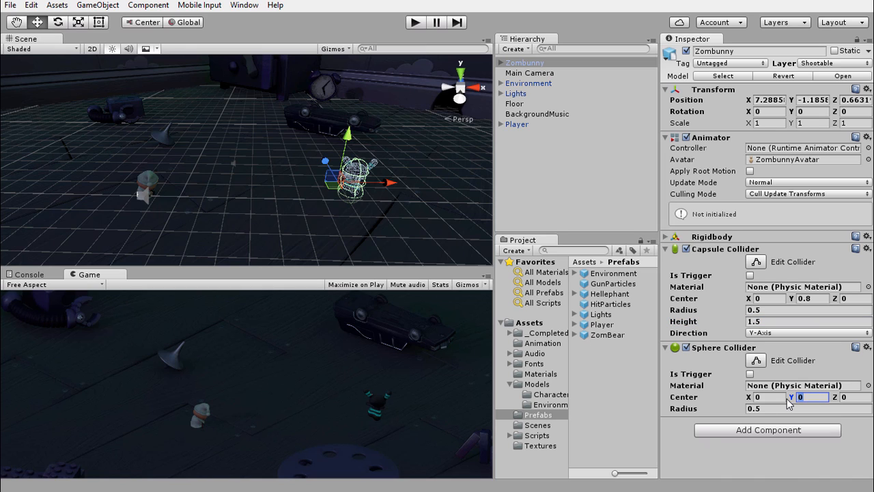
type("0.8")
left_click(775, 408)
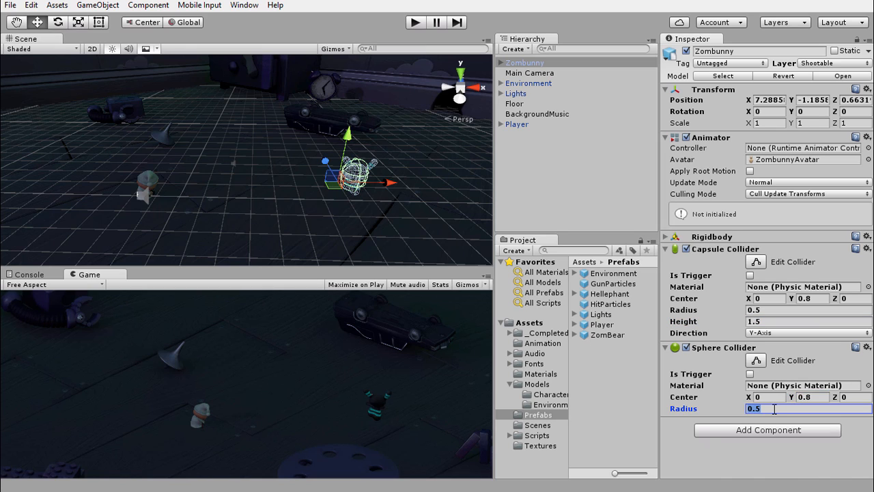
key("BackSpace")
type("8")
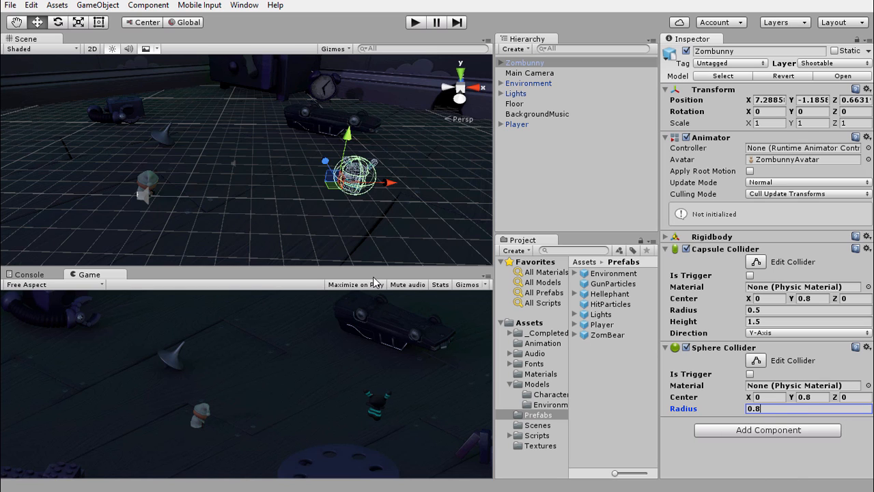
scroll(366, 190, "up", 3)
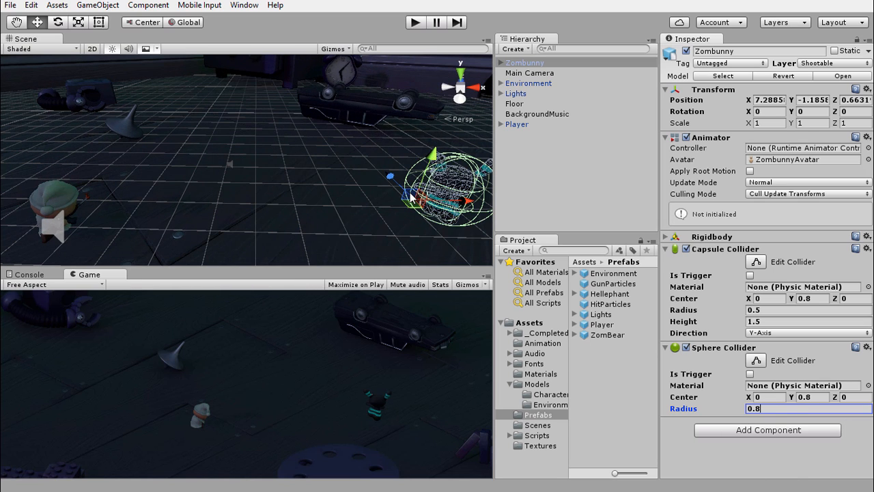
double_click(529, 63)
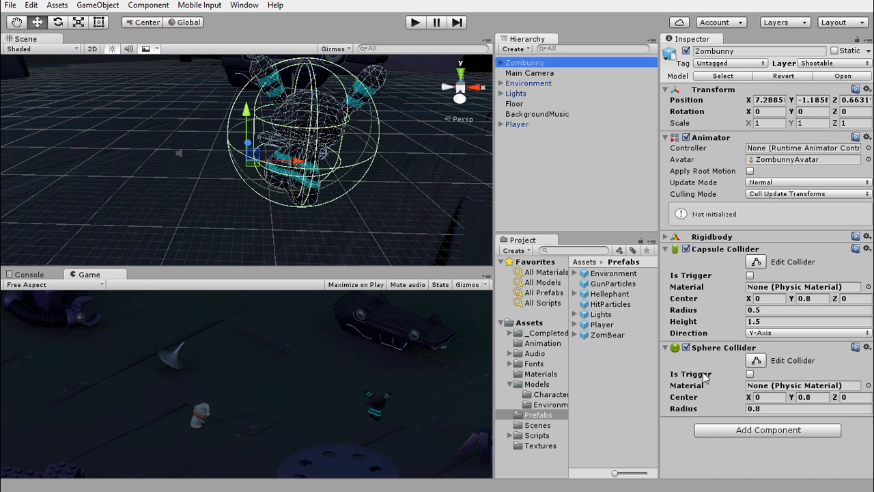
left_click(751, 374)
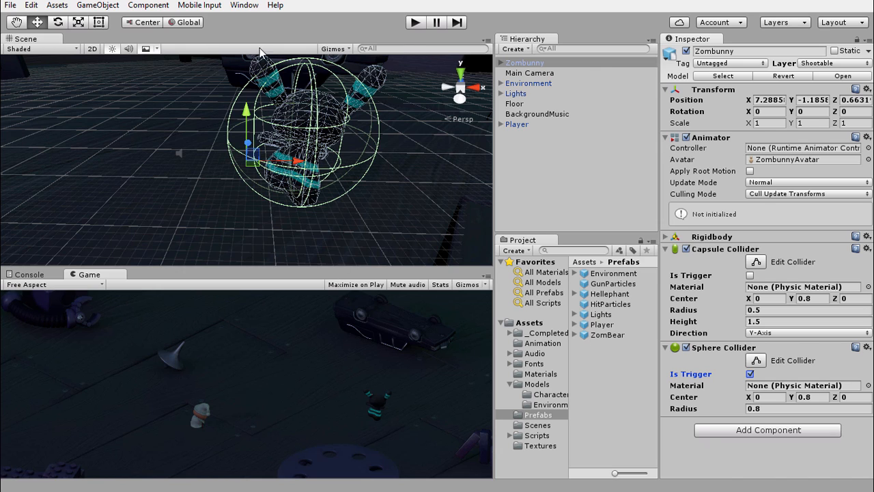
- Run the game, move the Zombunny around the scene near the car to test its colliders, and stop the run
left_click(416, 22)
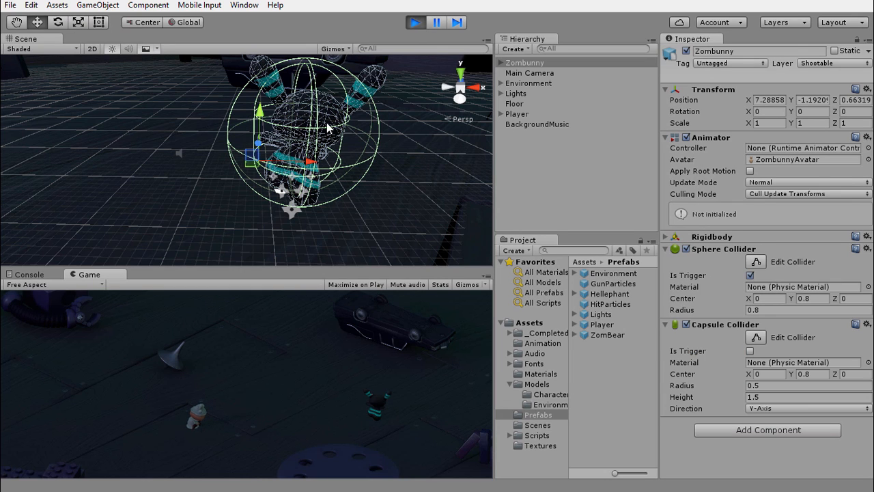
middle_click_drag(327, 130, 243, 193)
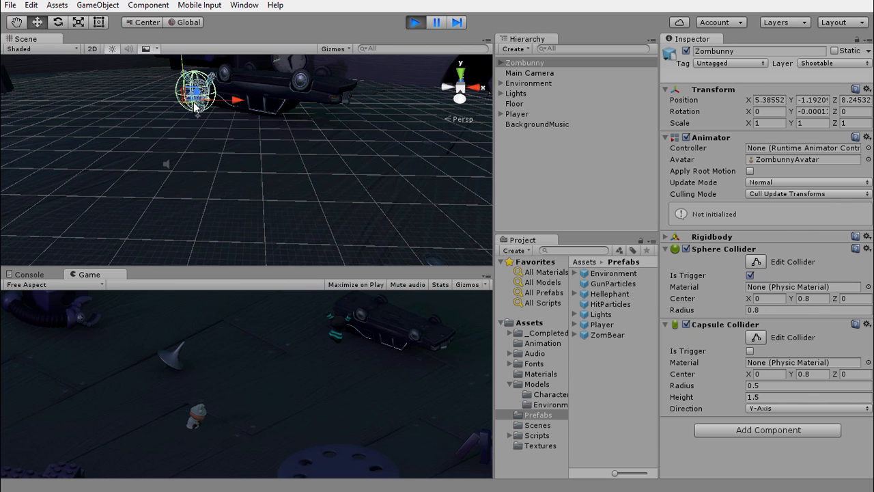
left_click_drag(194, 104, 214, 232)
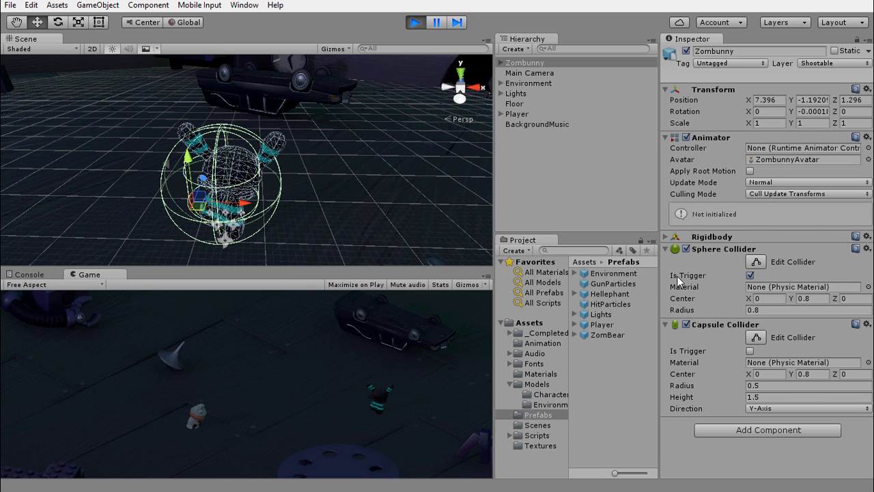
left_click(417, 23)
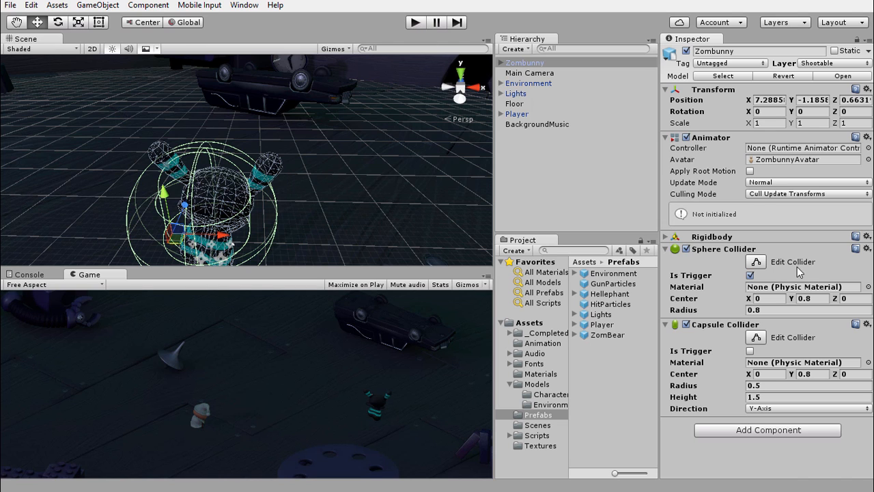
left_click_drag(280, 206, 303, 170, "alt")
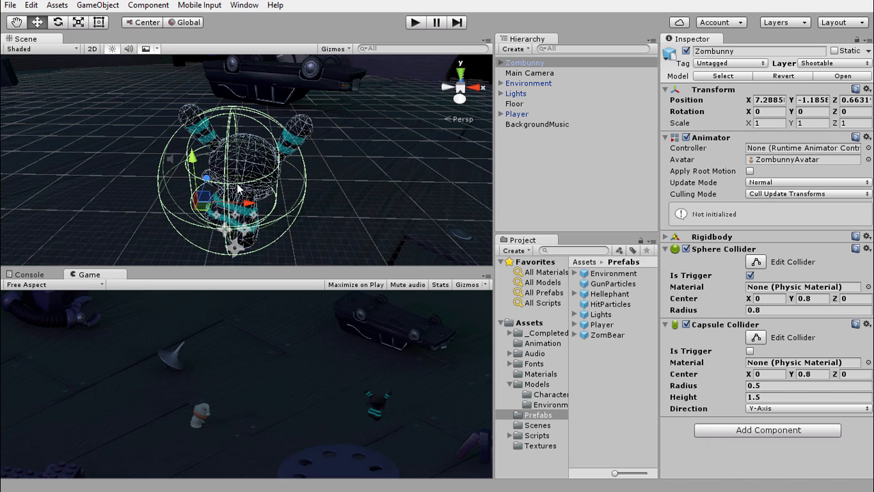
- Add an Audio Source component to the Zombunny
left_click(756, 430)
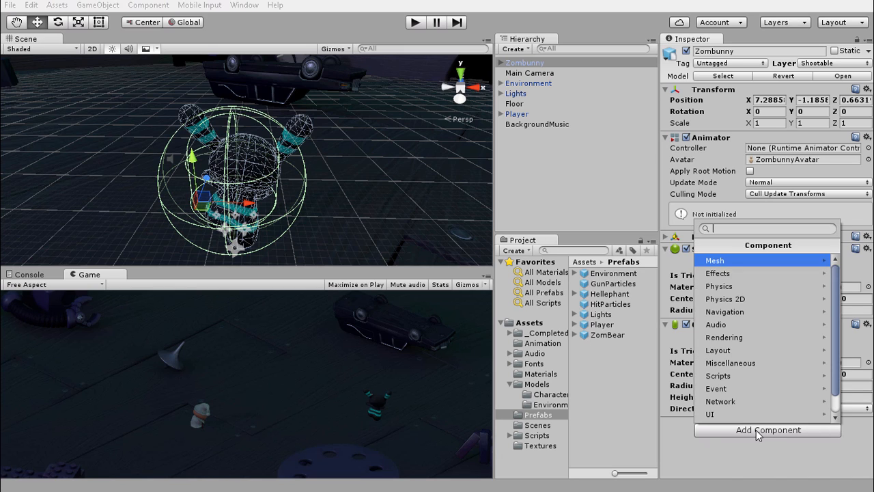
left_click(715, 324)
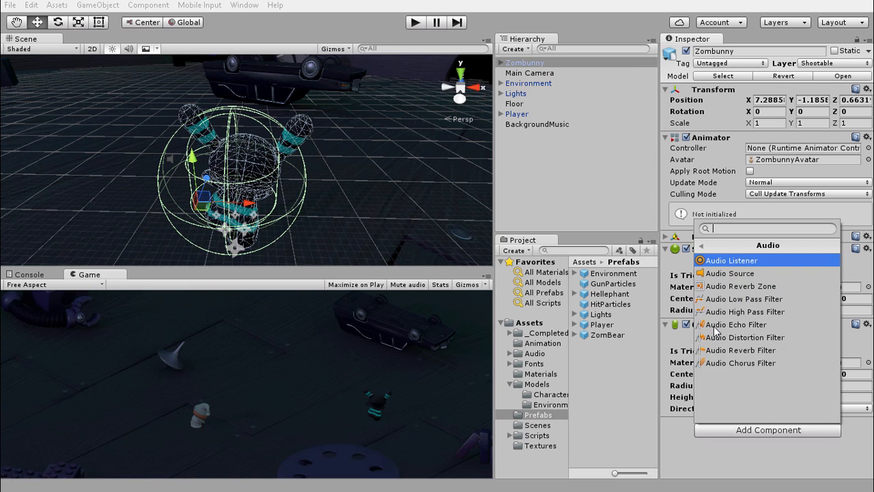
left_click(715, 273)
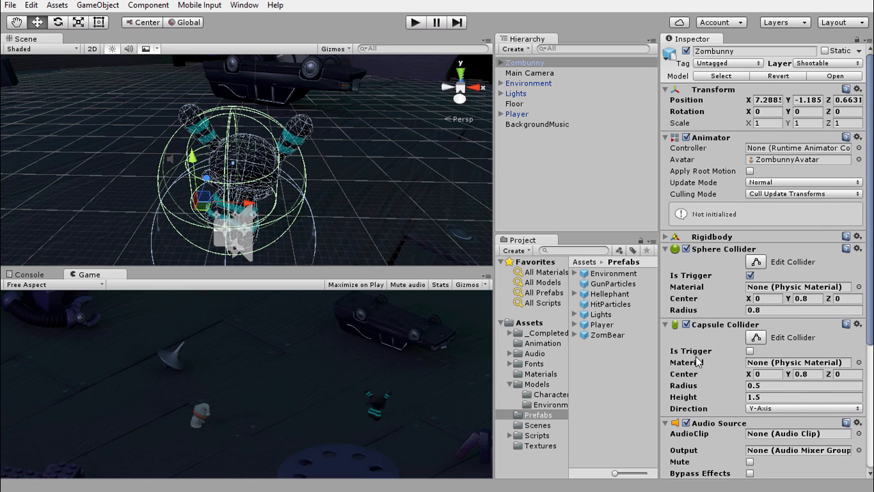
- Assign the ZomBunny Hurt clip to the Zombunny's Audio Source
scroll(703, 358, "down", 5)
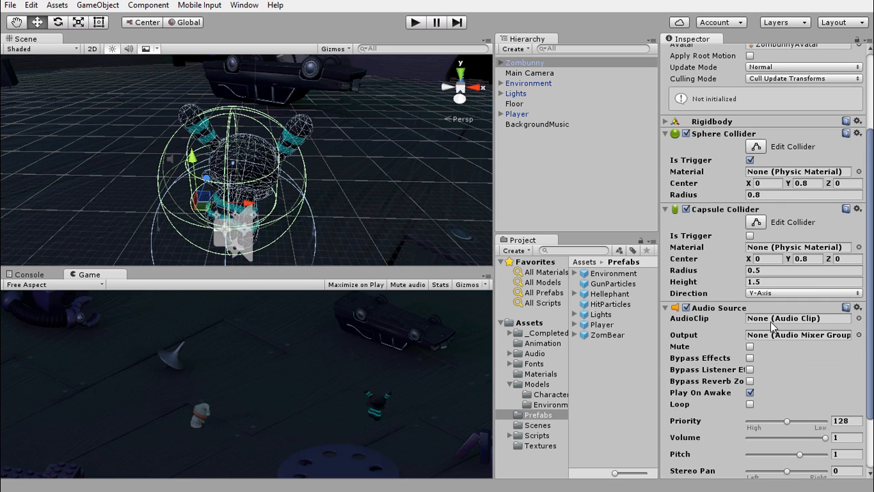
left_click(858, 318)
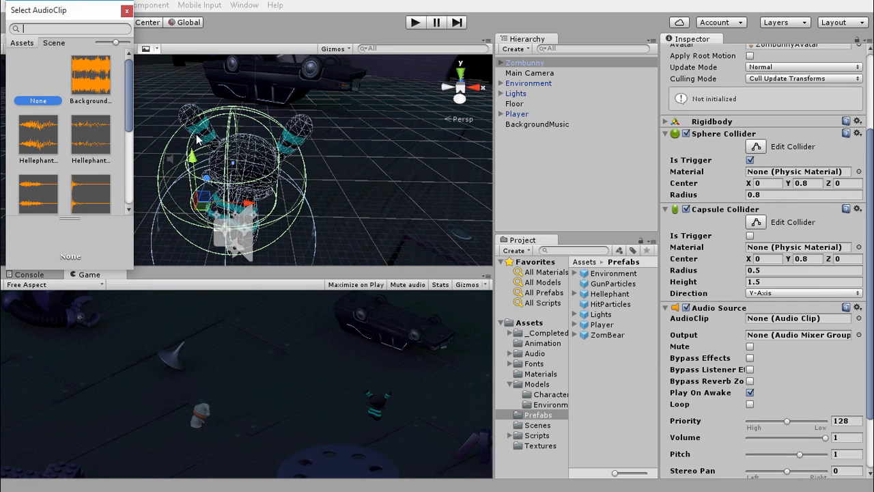
left_click_drag(129, 113, 129, 176)
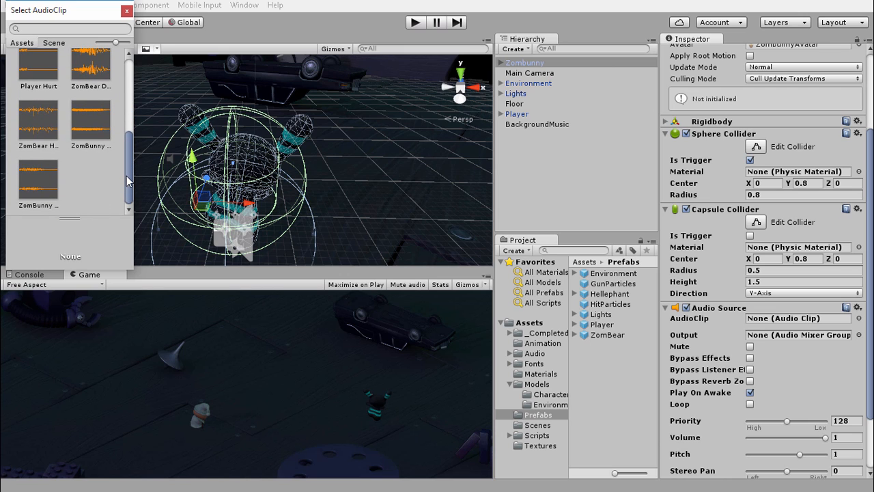
left_click(46, 181)
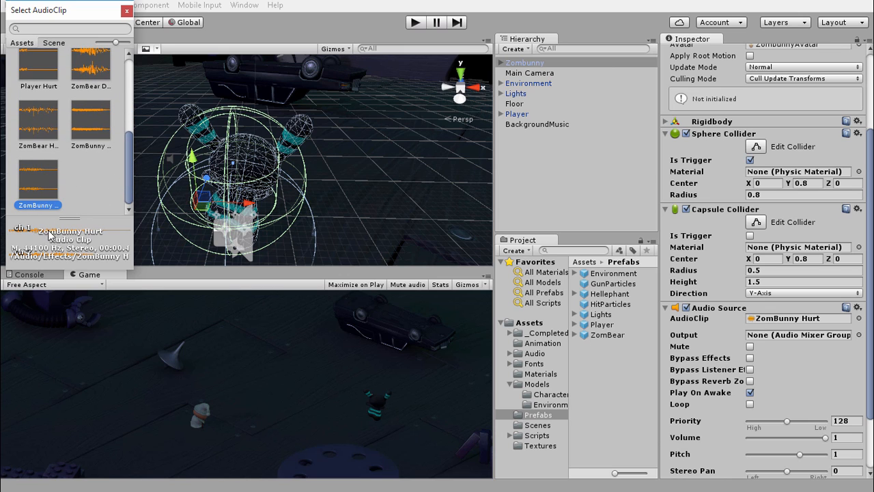
double_click(38, 182)
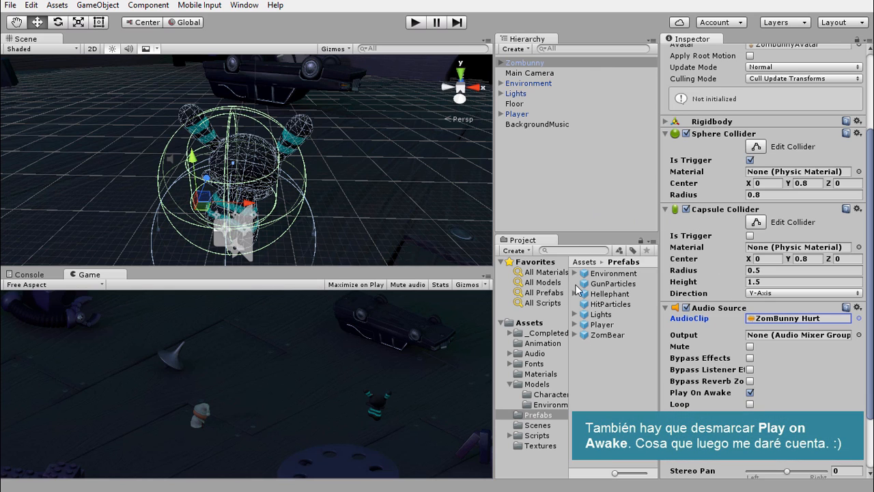
- Collapse the Sphere Collider, Capsule Collider and Audio Source settings of the Zombunny
left_click(666, 133)
left_click(666, 145)
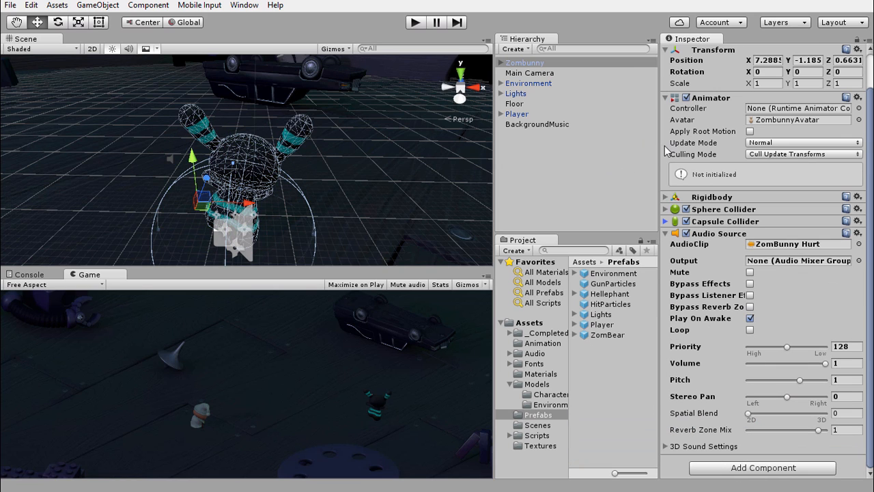
left_click(666, 232)
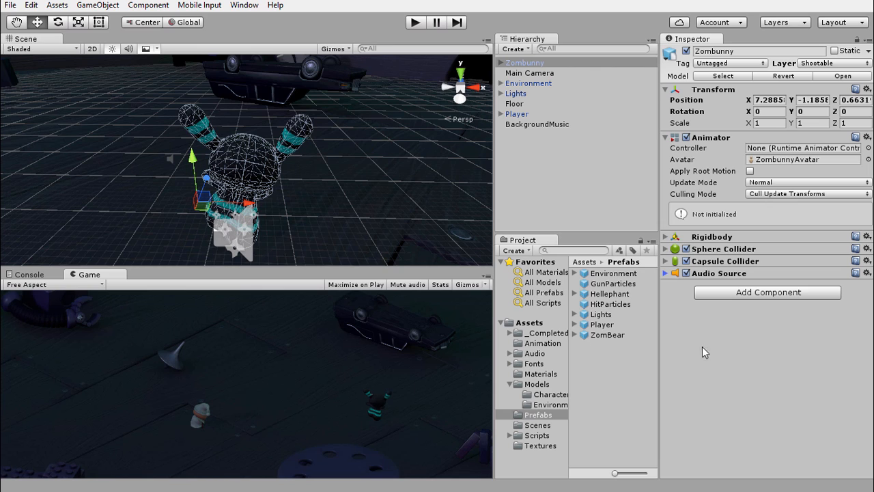
- Add a Nav Mesh Agent component to the Zombunny
left_click(739, 294)
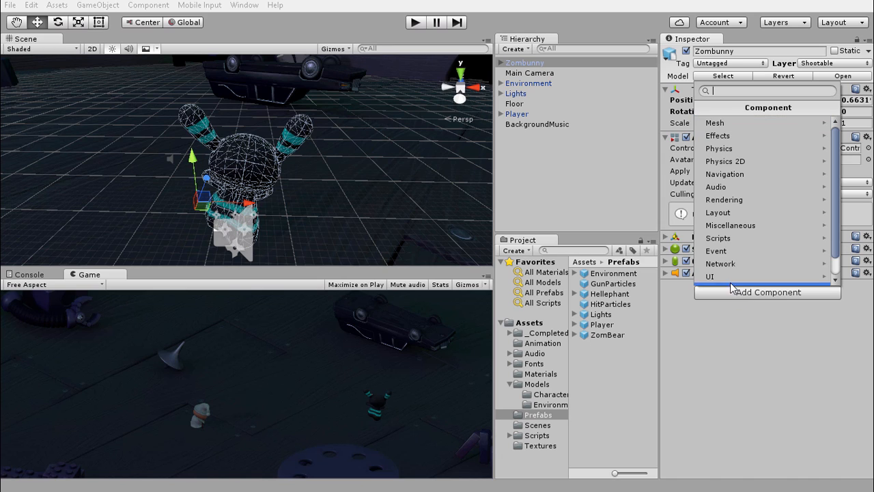
left_click(710, 175)
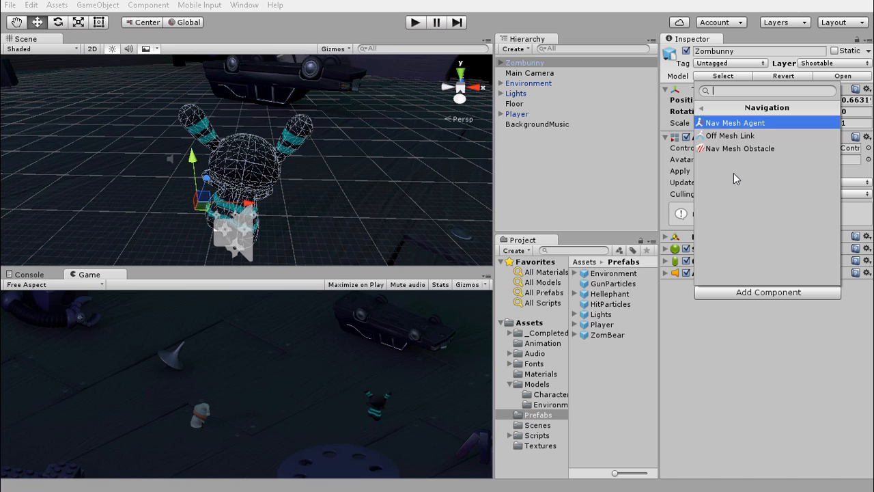
left_click(739, 122)
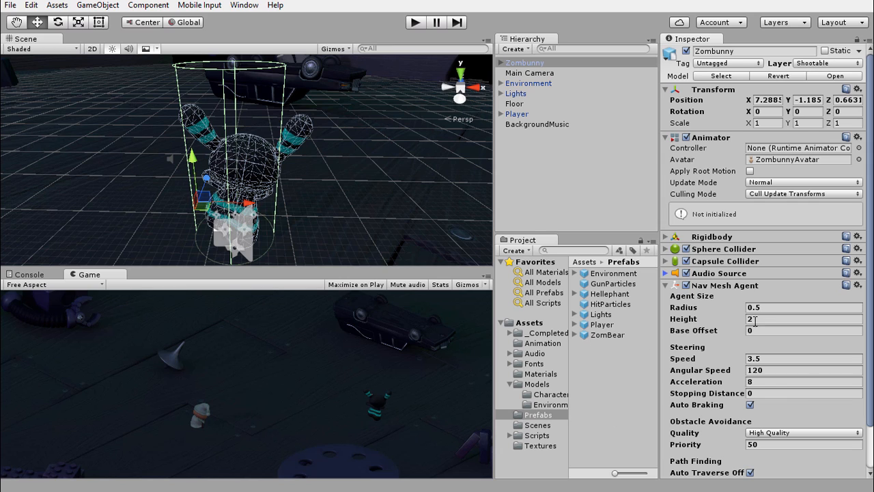
- Set the Zombunny's Nav Mesh Agent radius to 0.3 and its speed to 3
scroll(694, 379, "down", 3)
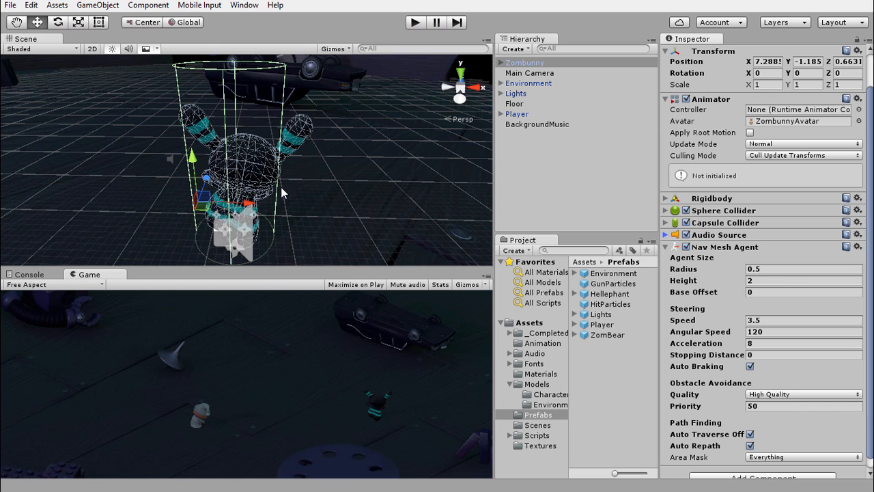
left_click(779, 269)
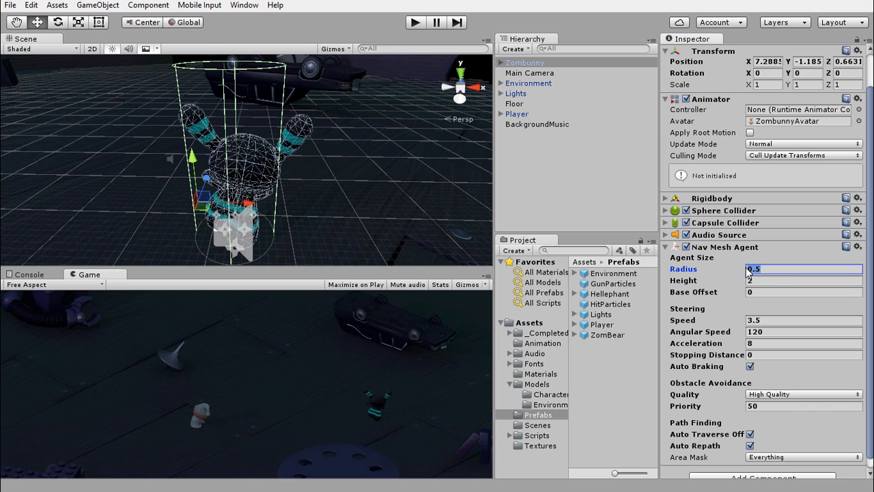
type("0.3")
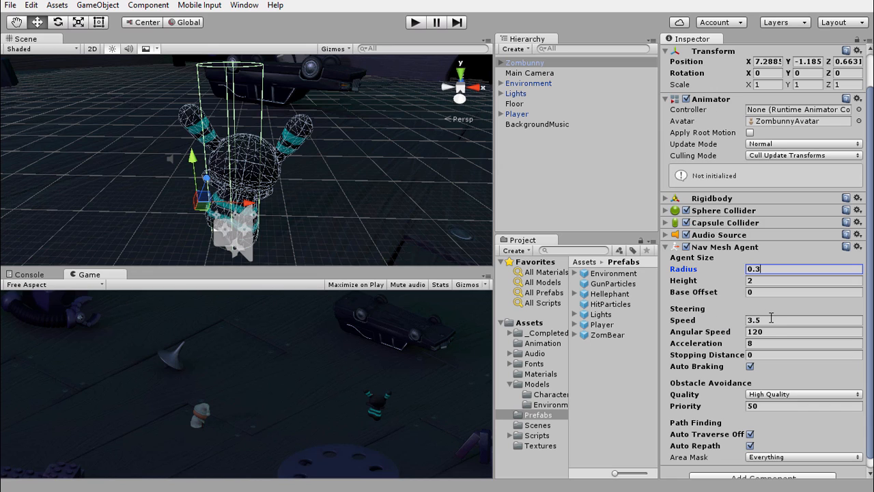
left_click(727, 321)
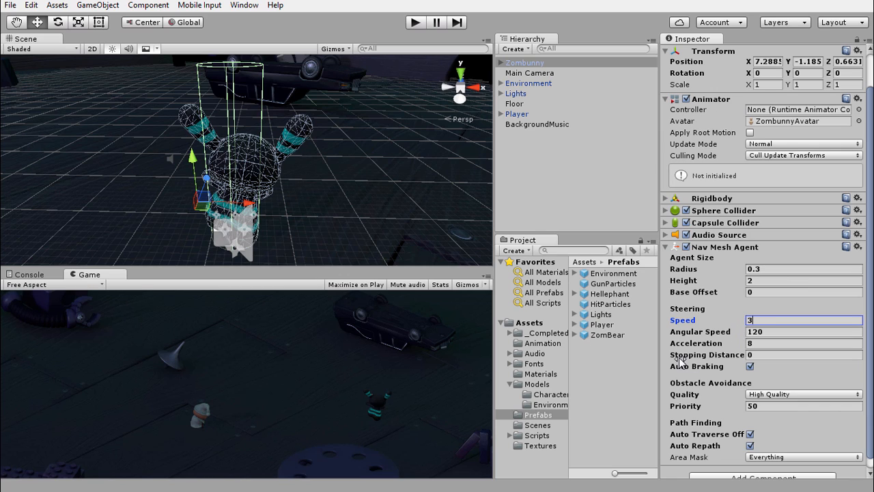
- Set the Nav Mesh Agent's stopping distance to 1.3 and its height to 1.1
left_click(746, 355)
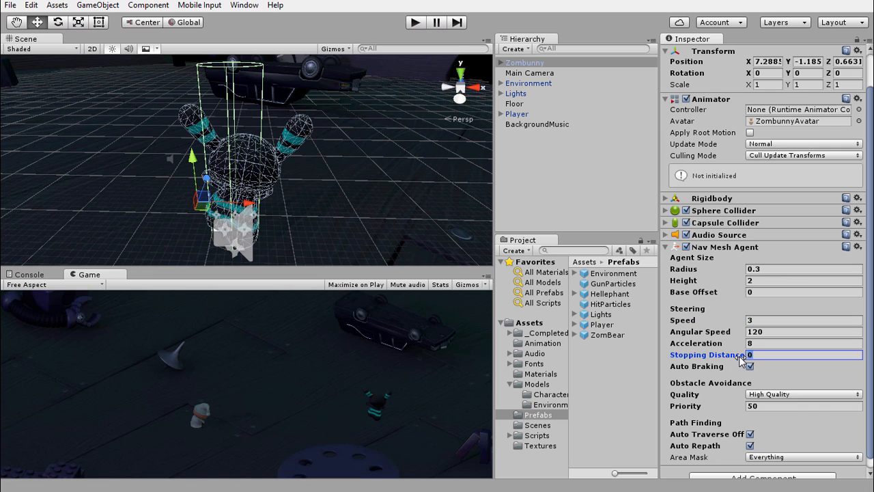
type("1.3")
left_click_drag(748, 356, 766, 356)
left_click(752, 281)
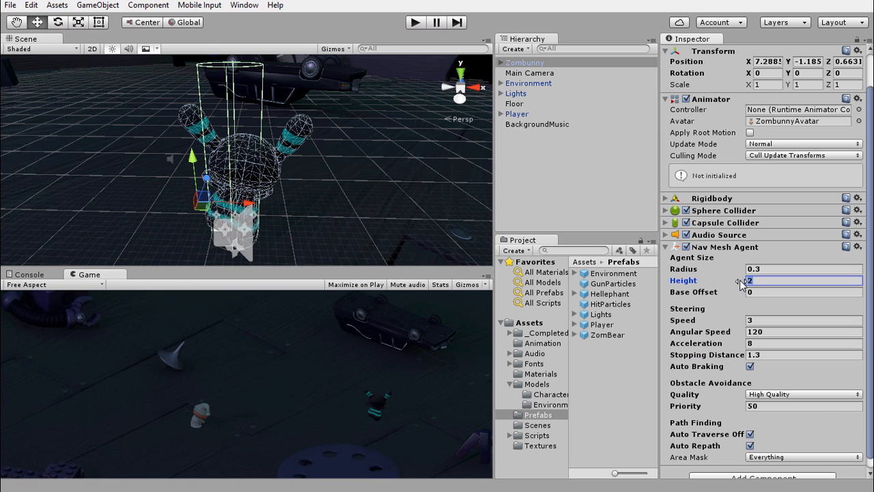
type("1.1")
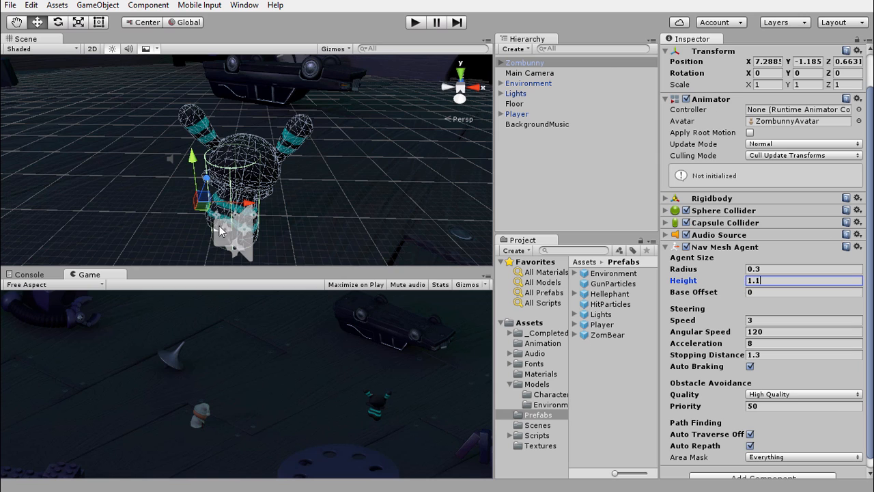
- Examine the Zombunny's agent cylinder and its surroundings in the scene from several angles and distances
double_click(524, 64)
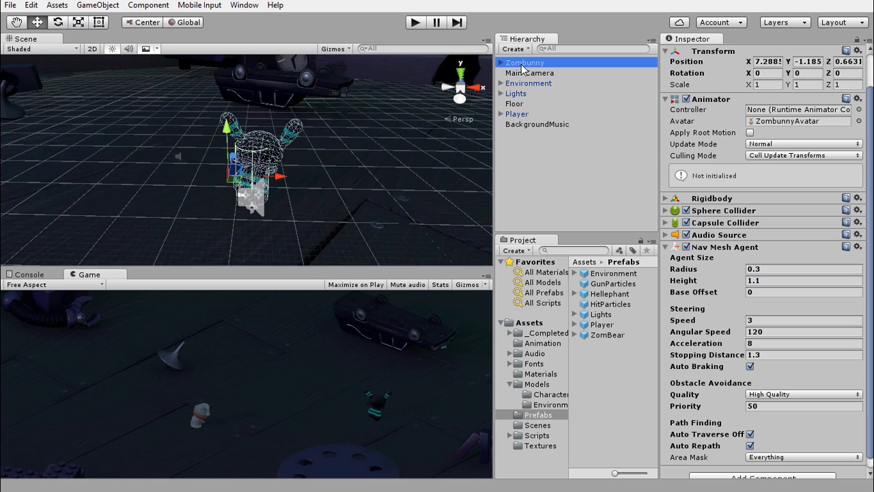
left_click_drag(240, 168, 219, 169, "alt")
left_click_drag(273, 189, 250, 113, "alt")
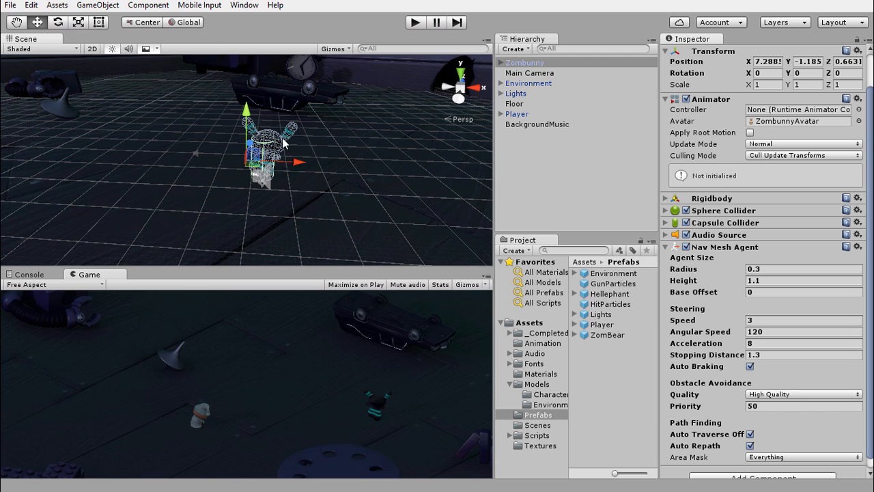
left_click_drag(97, 195, 5, 161, "alt")
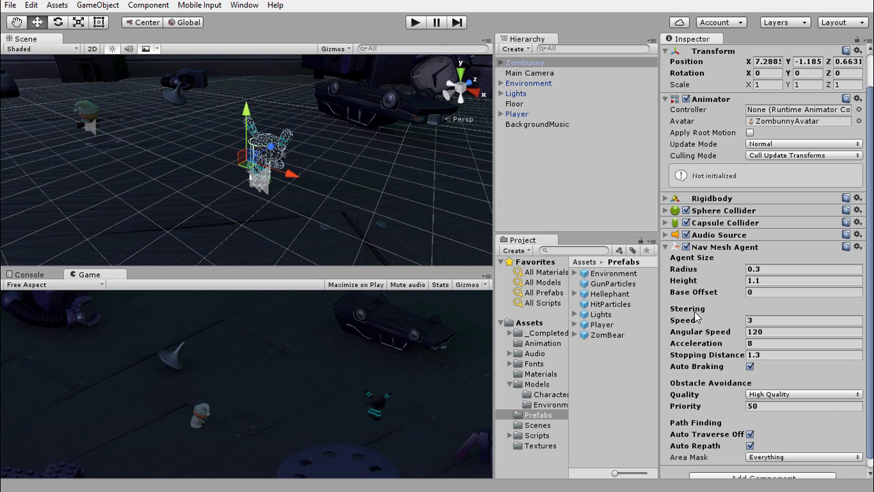
scroll(201, 179, "down", 3)
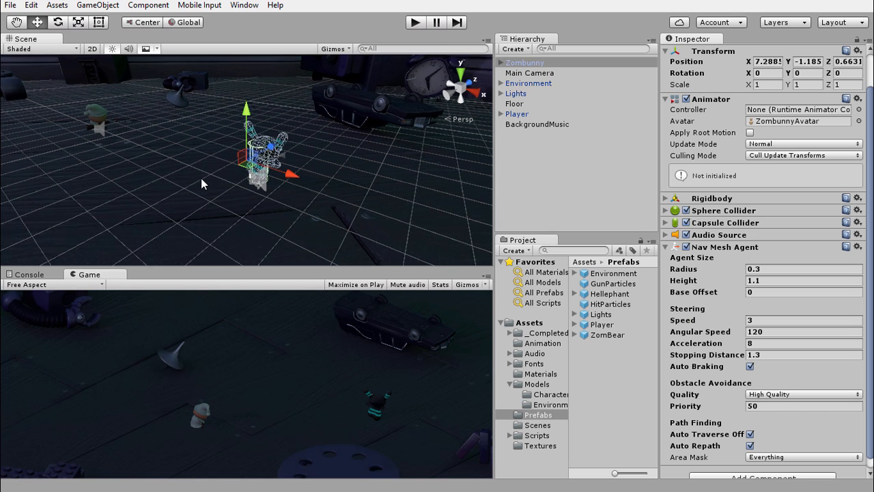
scroll(201, 178, "down", 5)
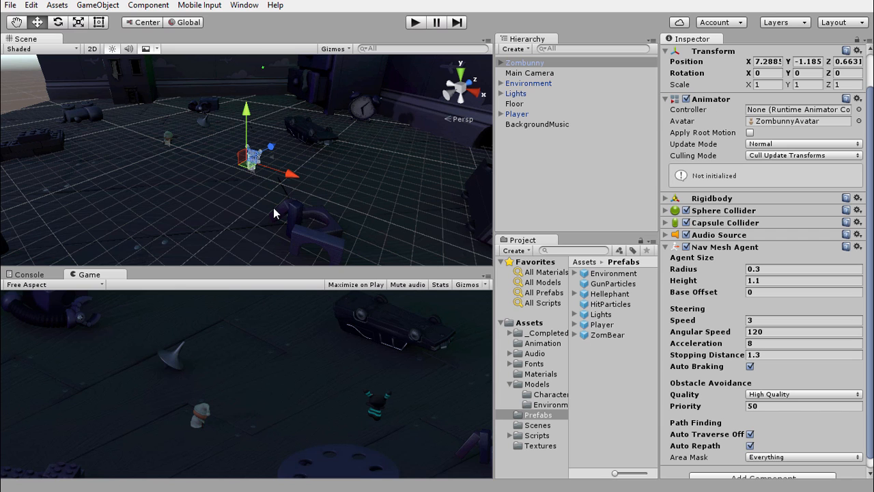
scroll(222, 171, "up", 6)
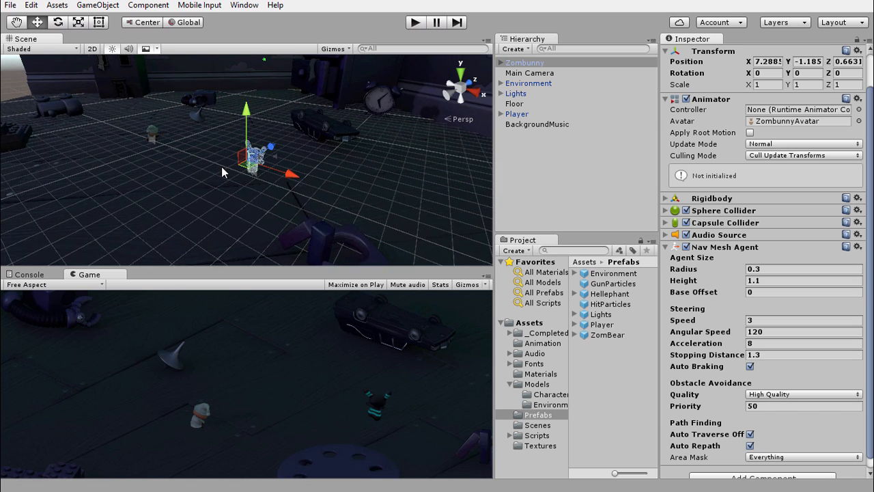
scroll(221, 171, "up", 2)
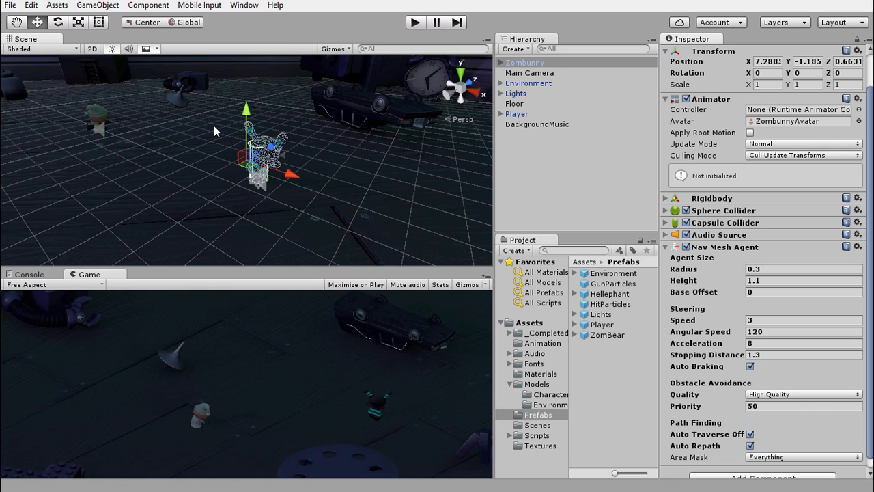
- Open the Navigation window for the scene
left_click(244, 6)
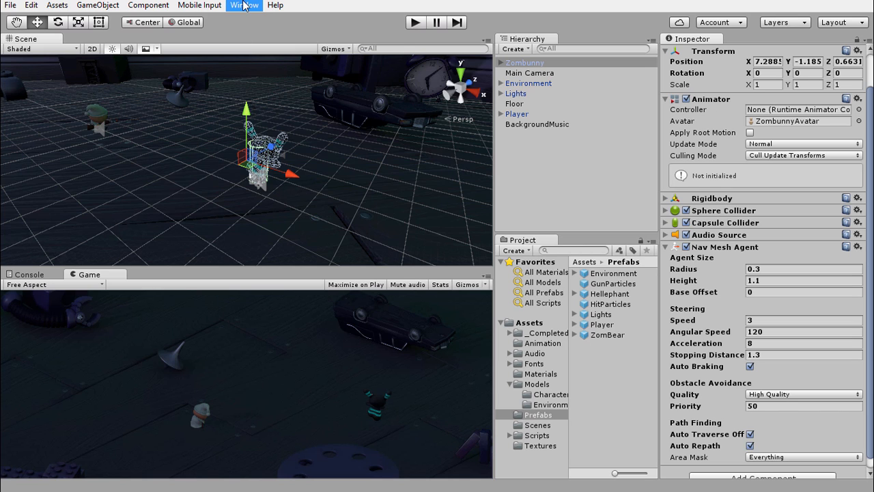
left_click(265, 315)
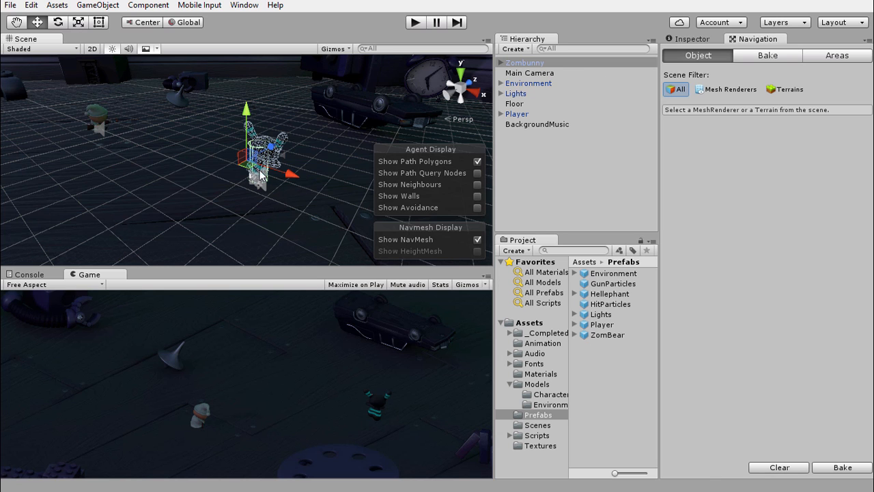
scroll(222, 157, "down", 5)
scroll(221, 155, "down", 3)
left_click_drag(220, 153, 321, 185, "alt")
scroll(321, 180, "down", 2)
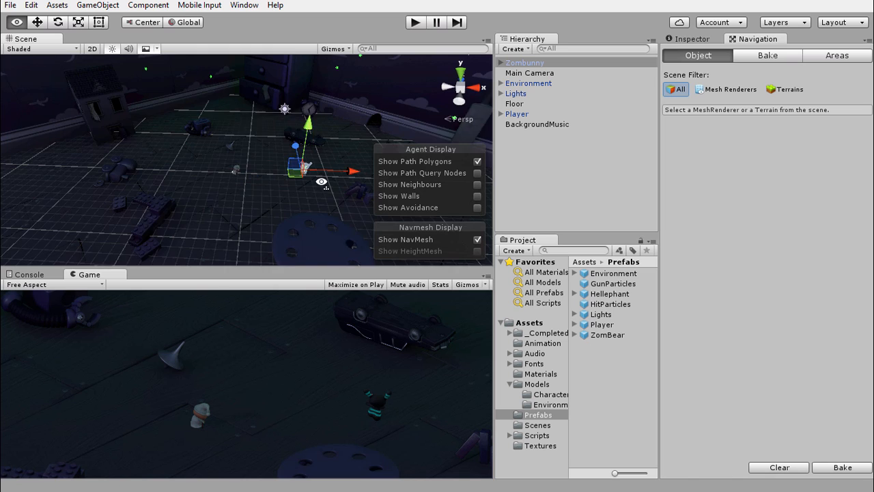
right_click_drag(321, 182, 344, 183)
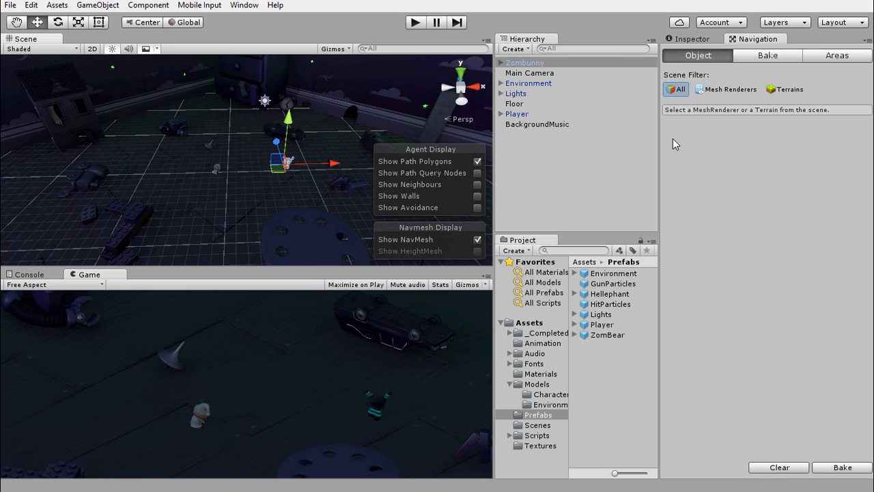
- Set the baked agent size to a radius of 0.75 and a height of 1.2 in the navigation bake settings
left_click(768, 58)
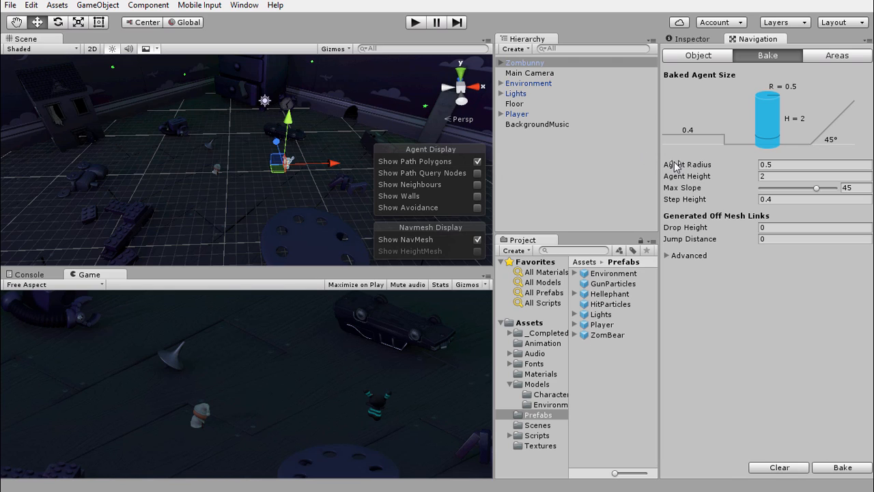
left_click(783, 164)
type("0")
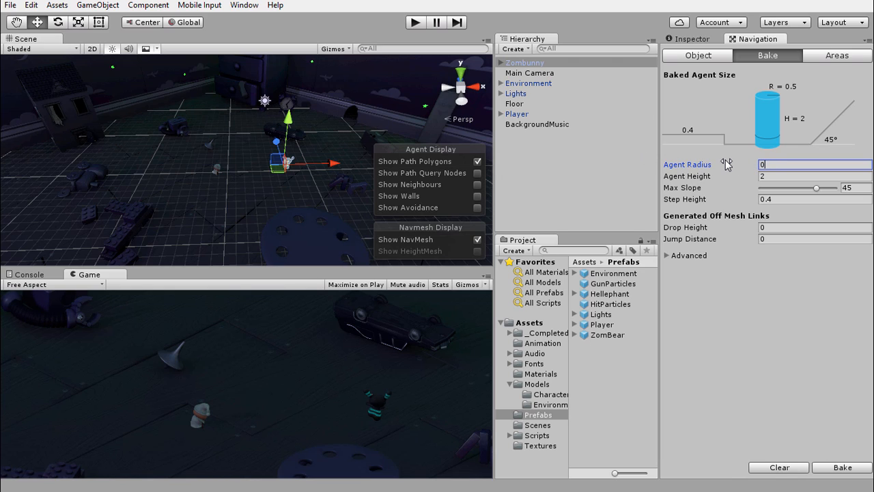
type(".75")
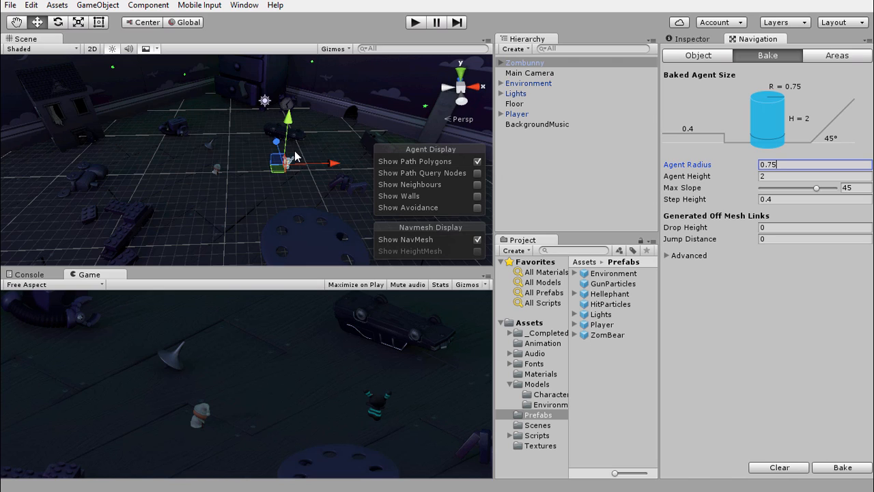
left_click(772, 177)
type("1.2")
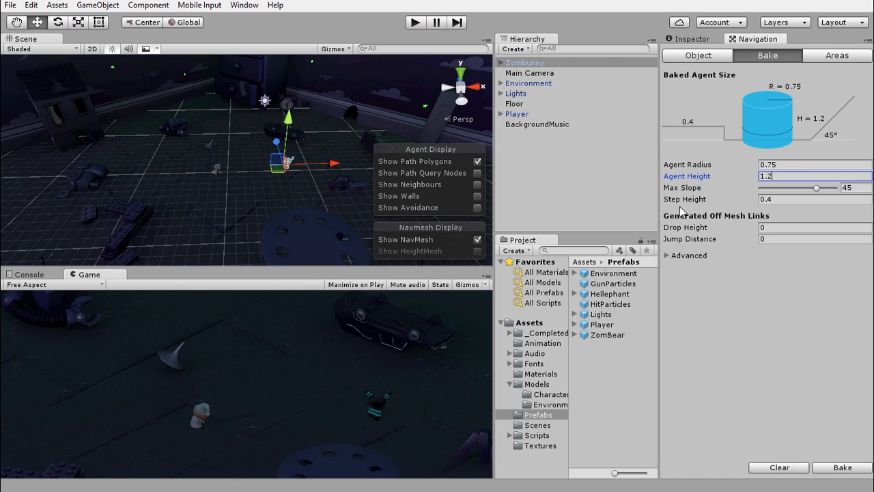
- Set the step height for the navigation bake to 0.34
left_click(780, 199)
left_click(778, 200)
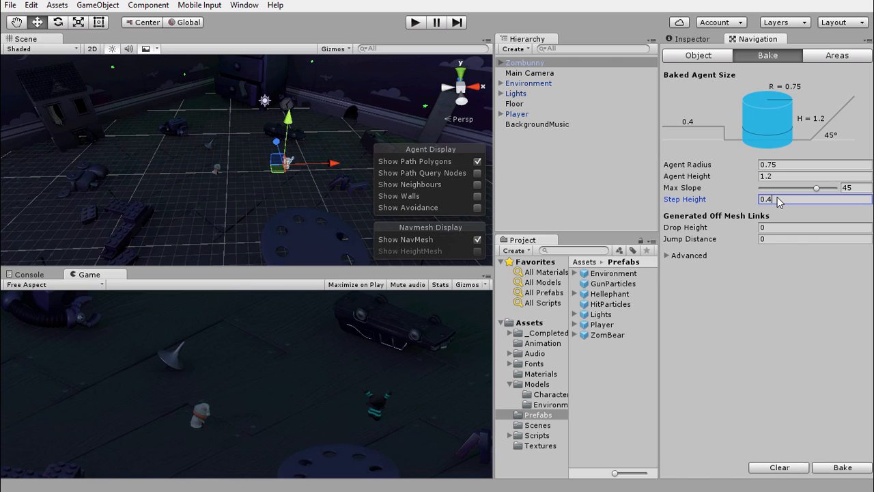
key("BackSpace")
type("34")
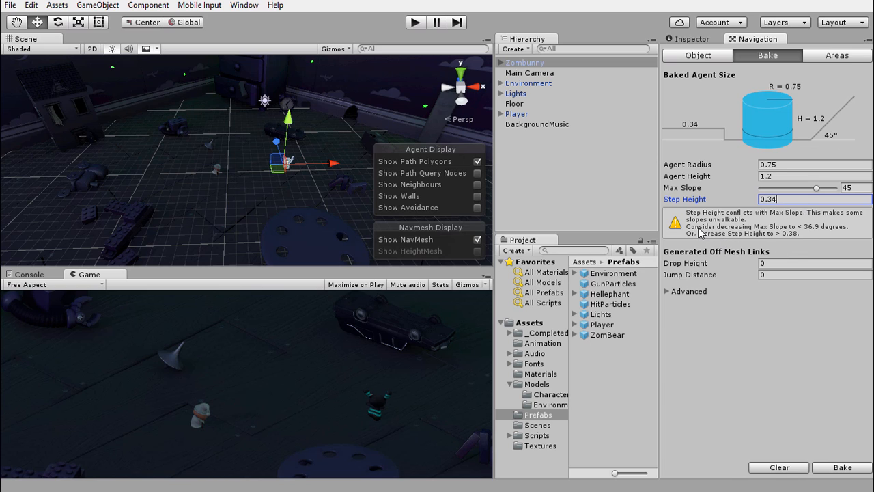
double_click(763, 199)
- Set the max slope to 36.8 degrees and bake the scene's navigation mesh
left_click(853, 188)
type("36.")
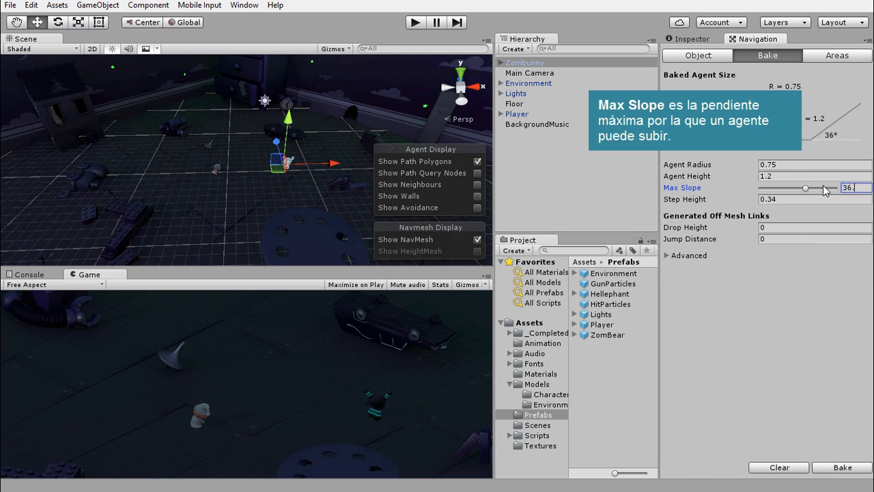
type("9")
key("BackSpace")
type("8")
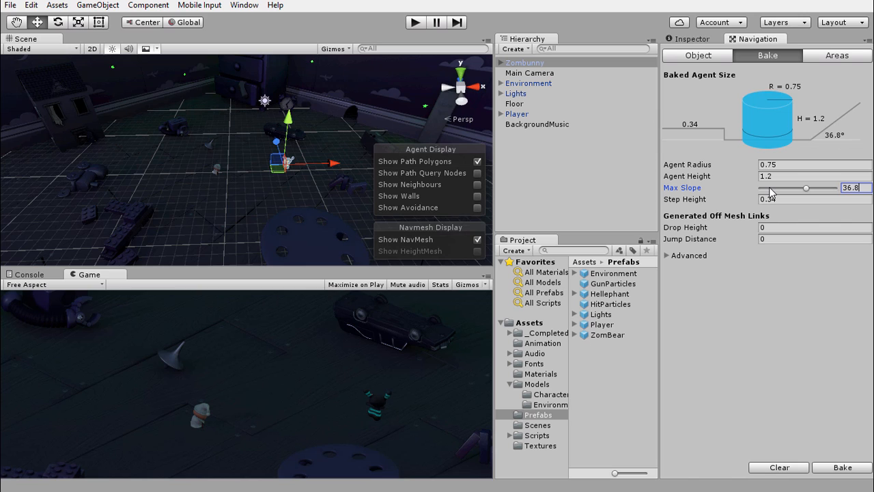
left_click(831, 469)
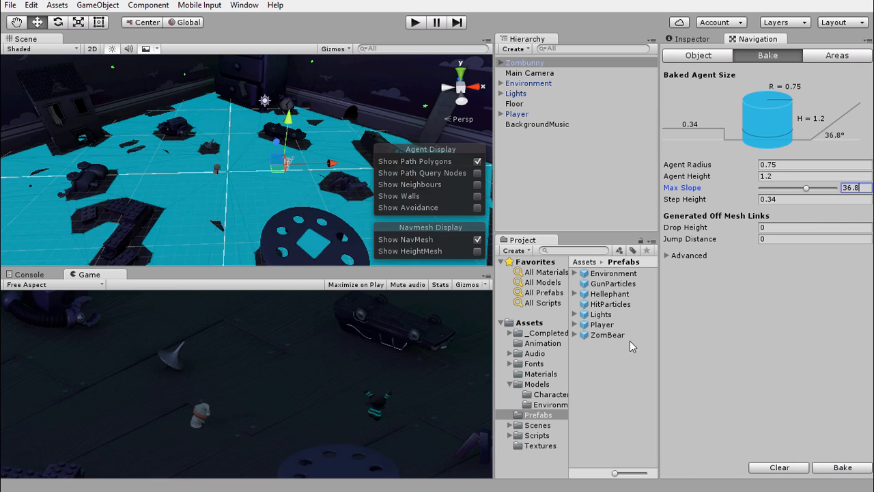
- Examine the baked navigation mesh around the drawers, the floor obstacles and the hole in the wall's skirting board
left_click_drag(227, 180, 306, 171, "alt")
left_click_drag(256, 144, 164, 101, "alt")
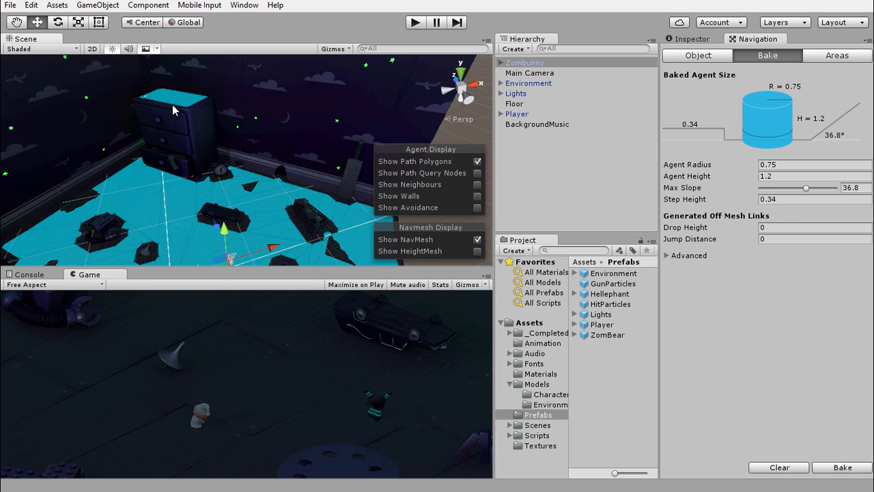
left_click_drag(193, 205, 54, 181, "alt")
left_click_drag(316, 229, 254, 324, "alt")
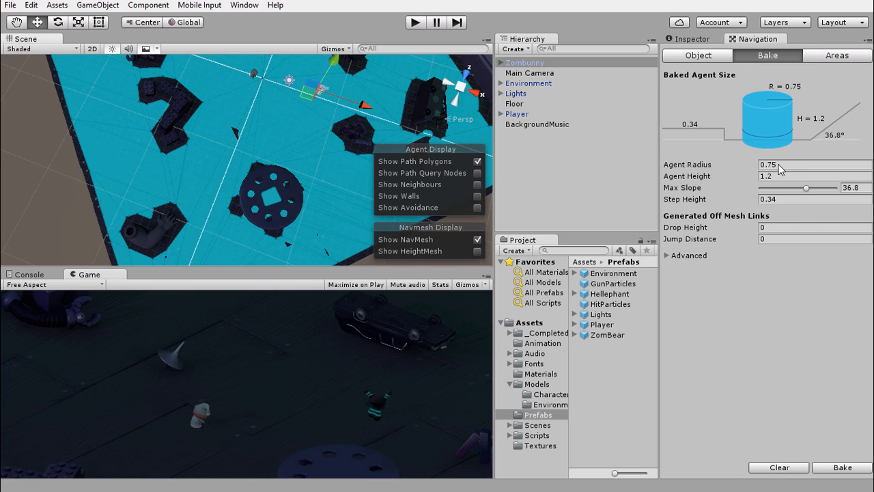
right_click_drag(300, 135, 252, 141)
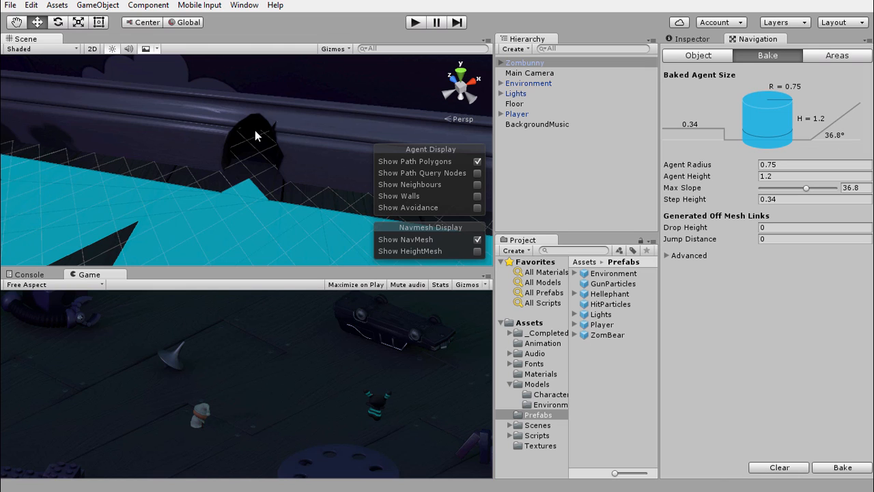
right_click_drag(175, 225, 227, 132)
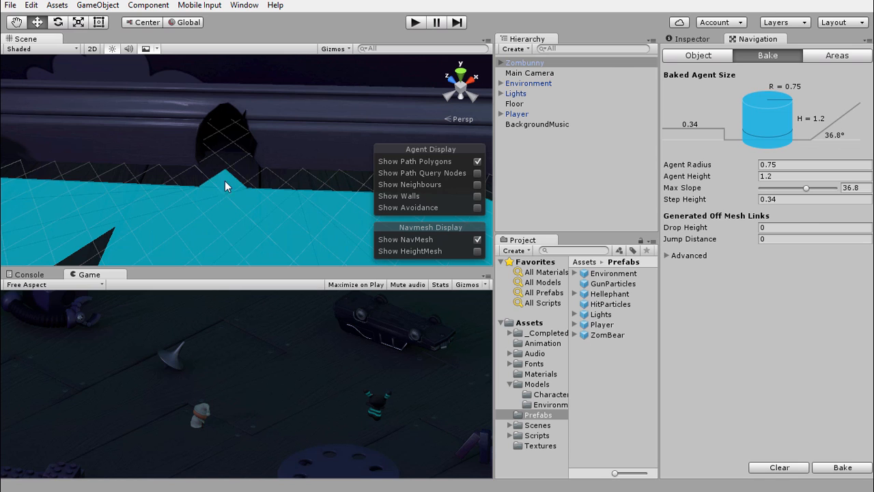
right_click_drag(177, 197, 338, 144)
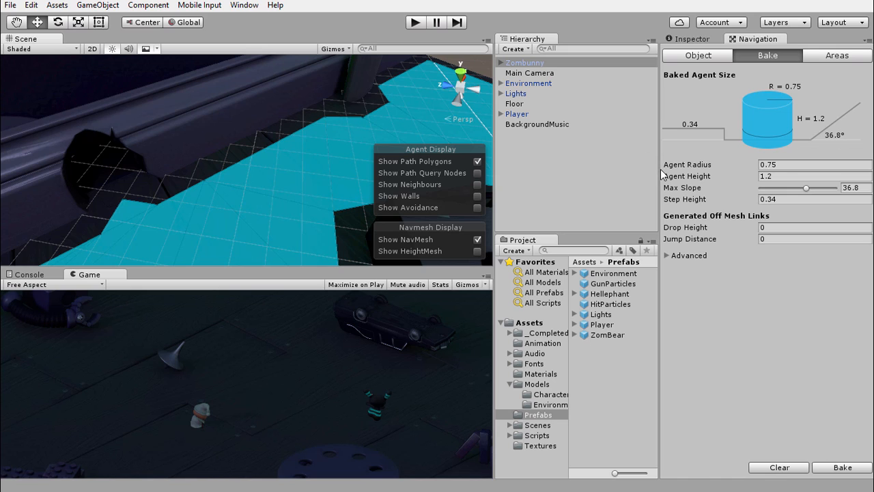
- Enable manual voxel size in the advanced bake settings, set it to 0.025 and rebake the navigation mesh
left_click(666, 255)
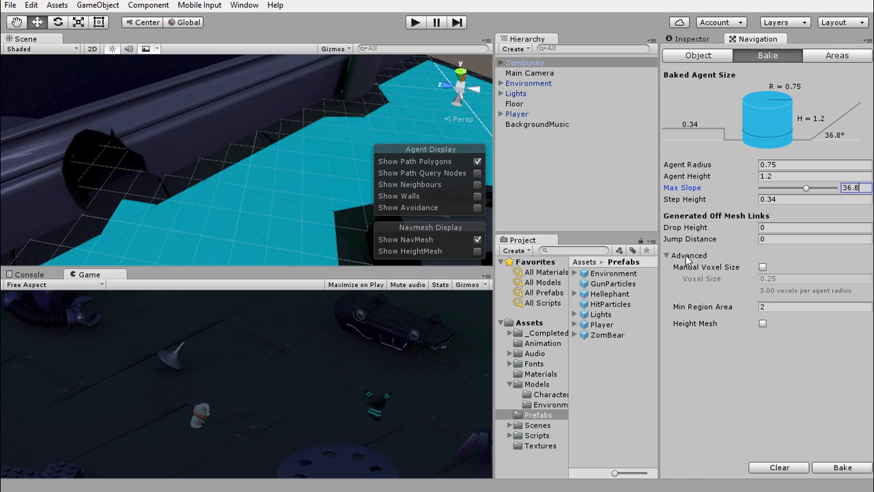
left_click(763, 266)
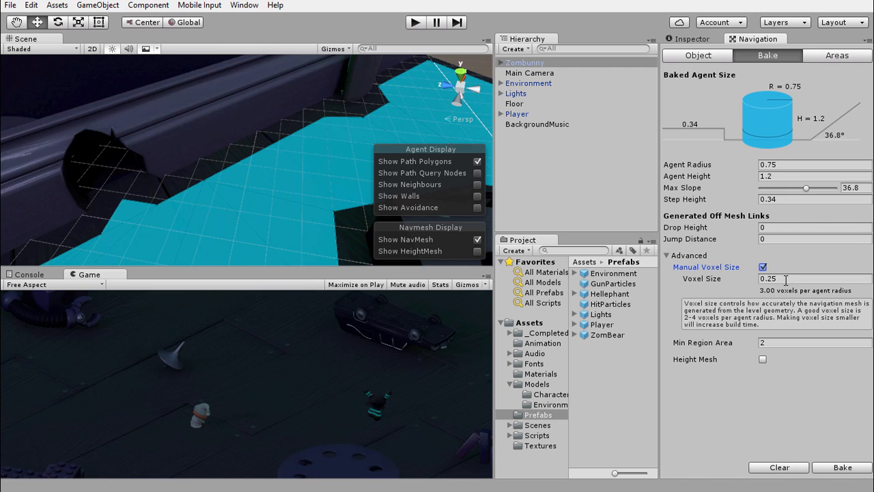
left_click(766, 278)
type("0")
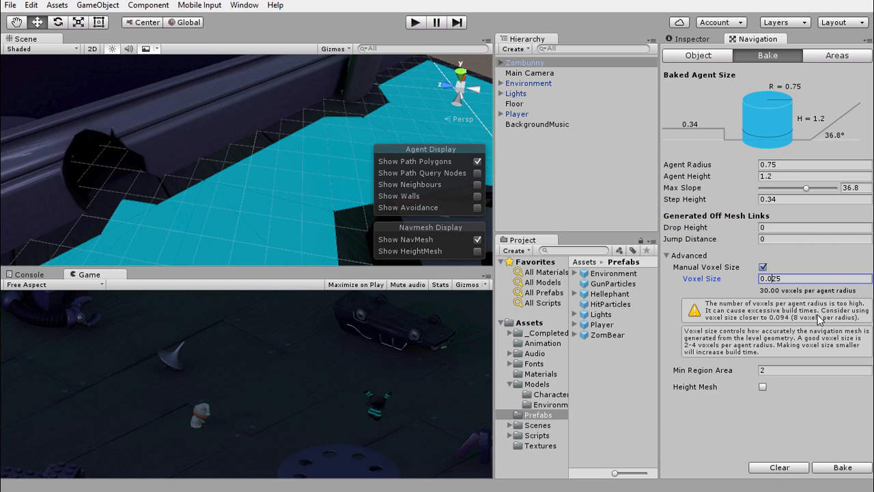
left_click(841, 467)
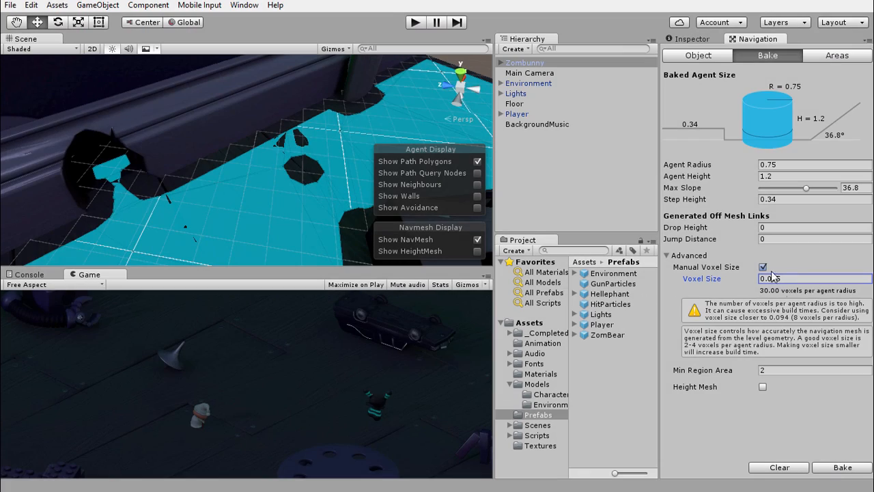
- Examine the rebaked navigation mesh around the skirting-board hole, the fire truck, the floorboard gaps and the scattered toys
right_click_drag(211, 201, 77, 226)
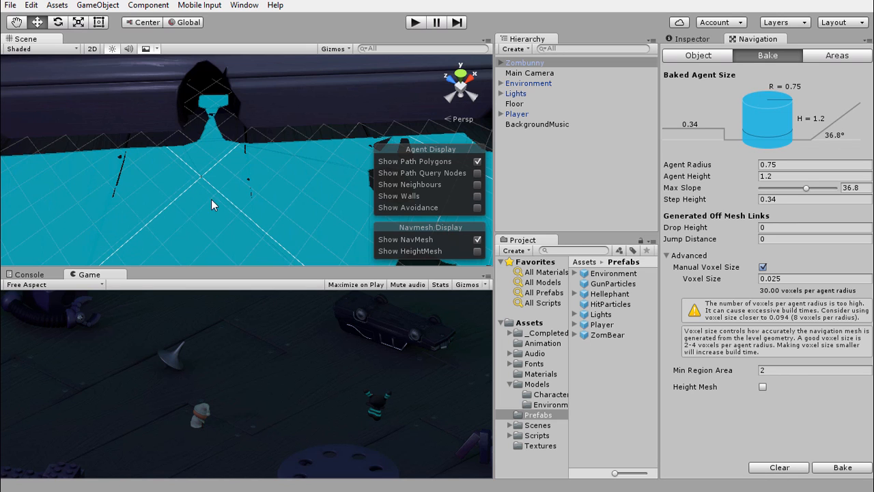
left_click_drag(211, 199, 155, 179, "alt")
right_click_drag(177, 172, 200, 198)
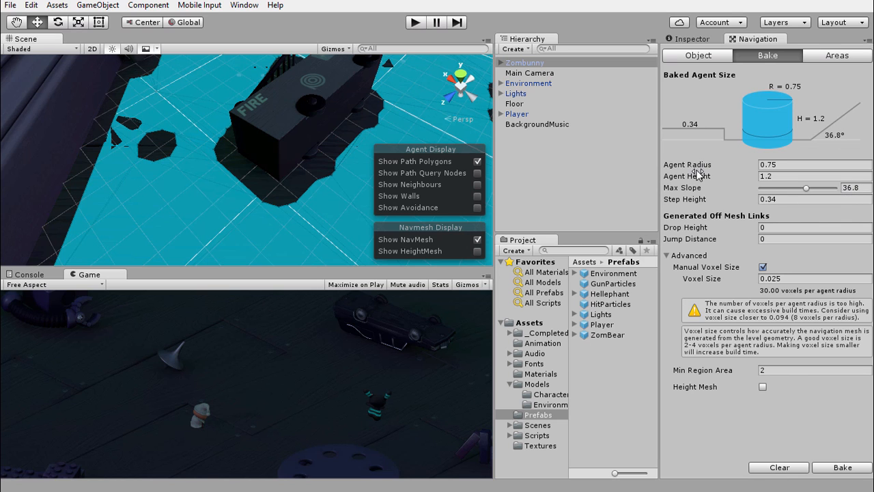
left_click_drag(312, 140, 368, 126, "alt")
scroll(379, 127, "up", 8)
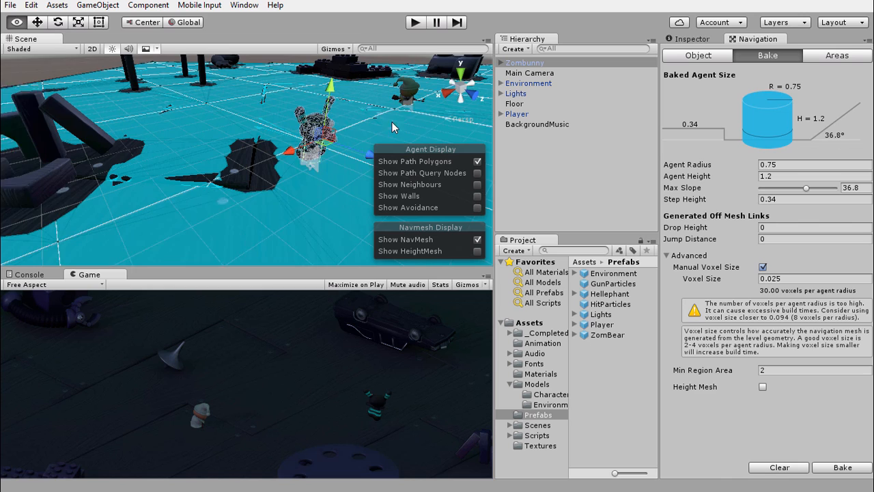
scroll(266, 178, "up", 3)
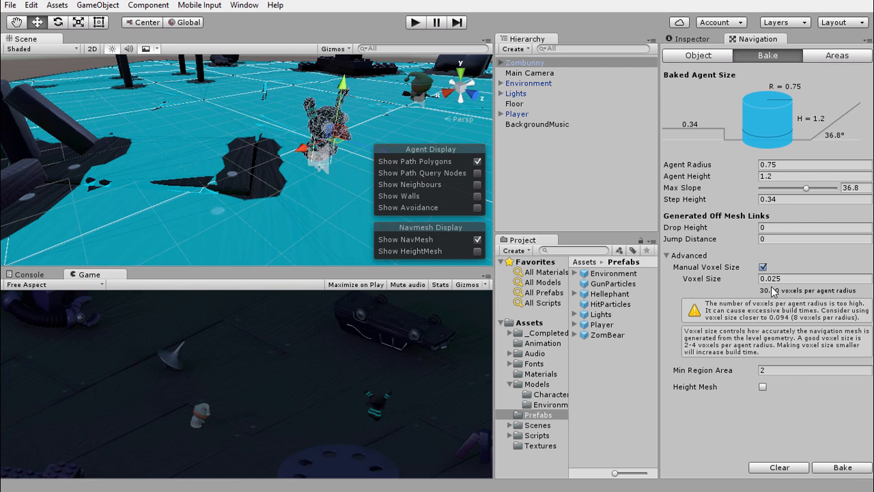
left_click_drag(279, 141, 353, 136, "alt")
right_click_drag(353, 136, 287, 256)
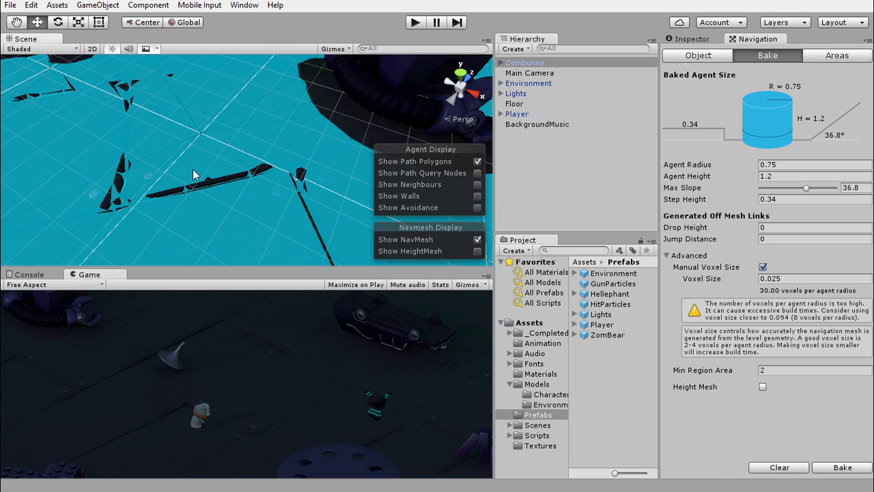
right_click_drag(318, 159, 844, 208)
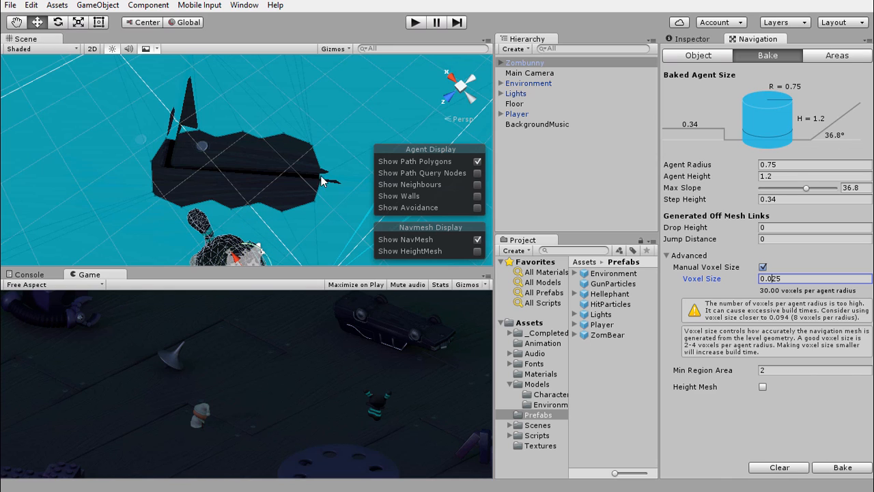
right_click_drag(353, 146, 496, 329)
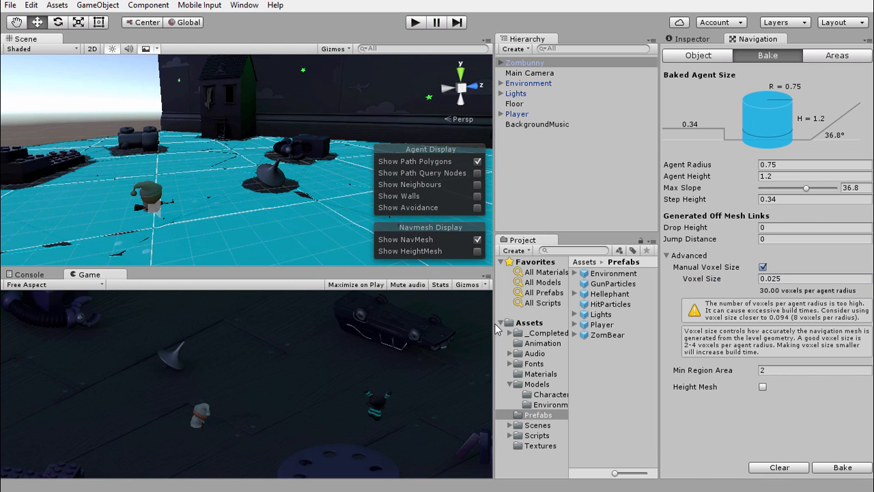
right_click_drag(313, 191, 236, 137)
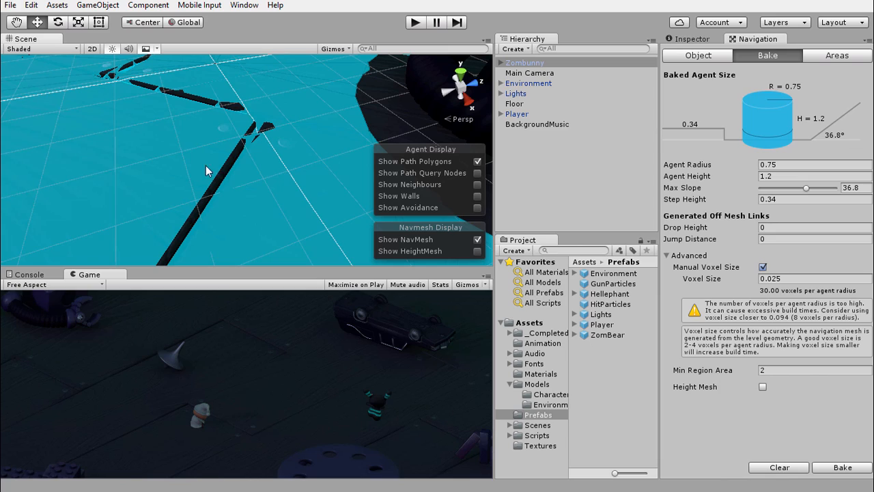
left_click_drag(280, 171, 589, 138, "alt")
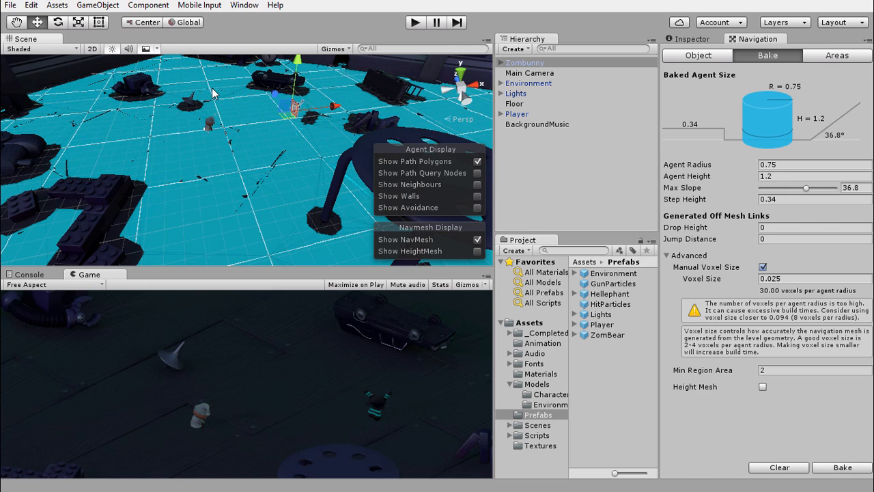
- Try moving the stool across the floor, and undo the move
left_click(360, 151)
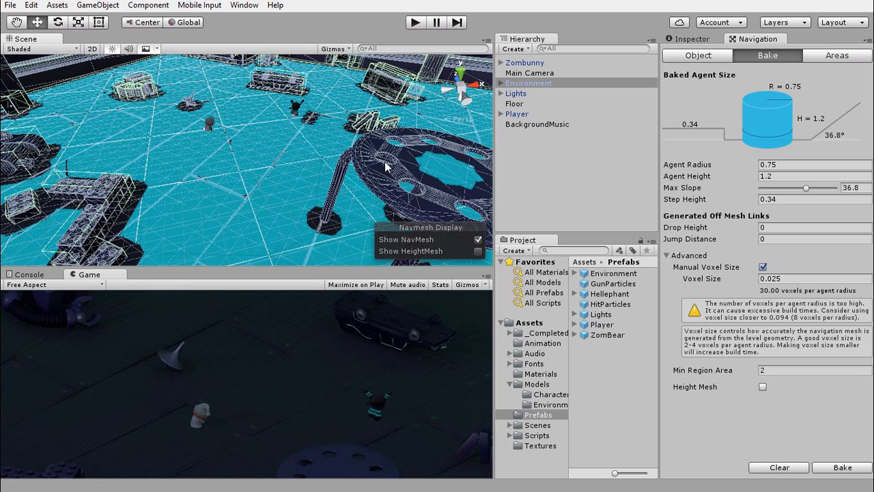
left_click(372, 151)
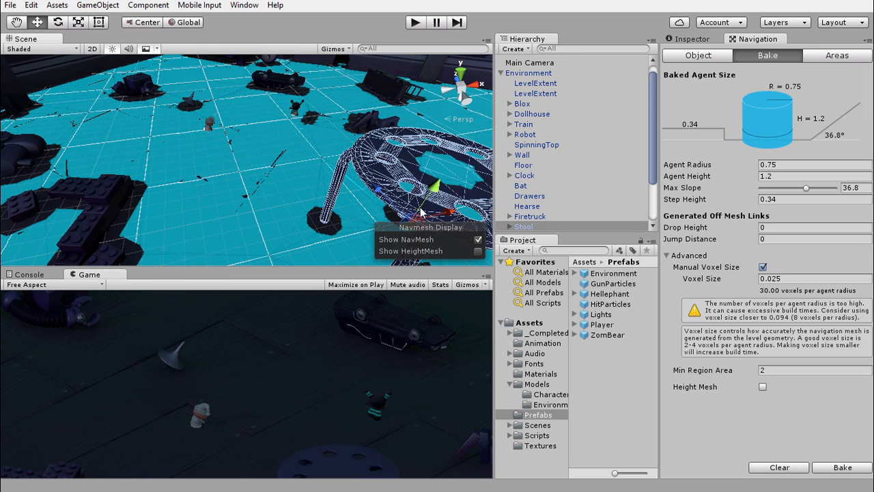
left_click_drag(380, 192, 339, 219)
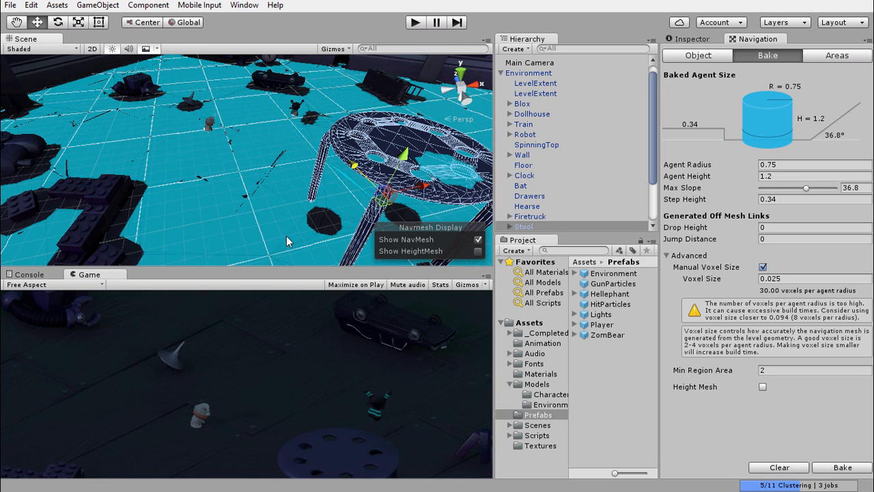
key("ctrl+z")
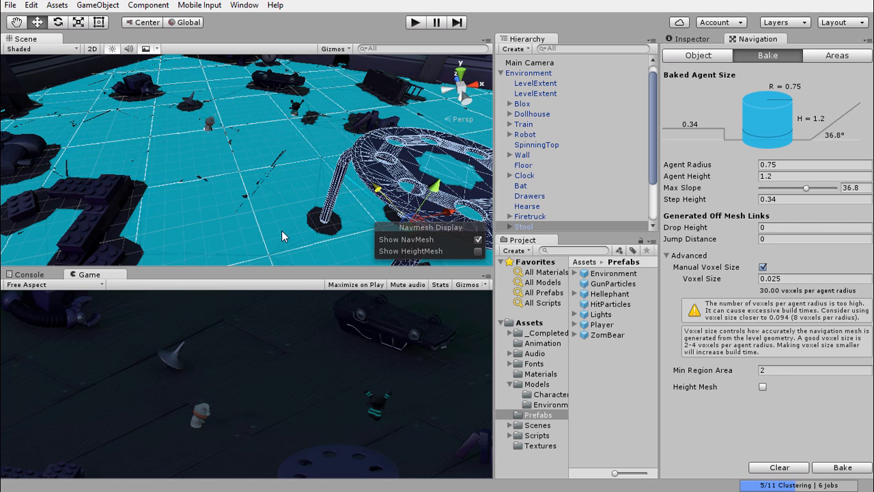
- Review the stool's static options, including Navigation Static, in its object properties
key("f")
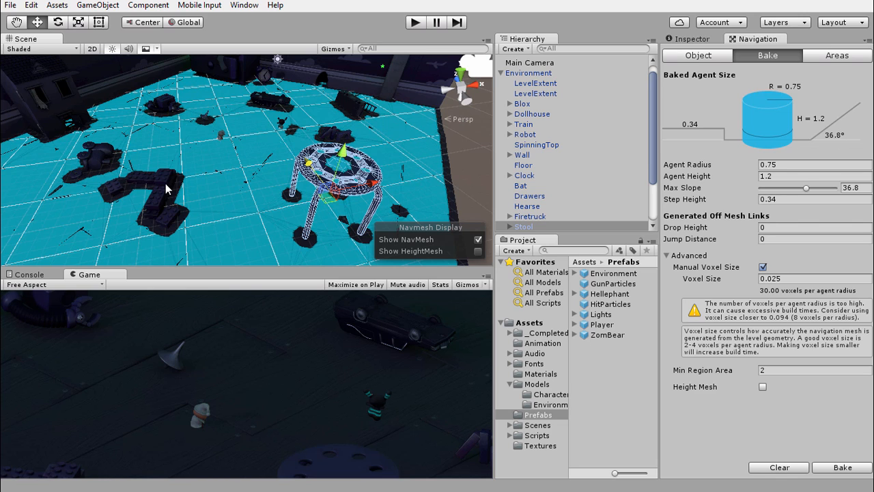
left_click(689, 40)
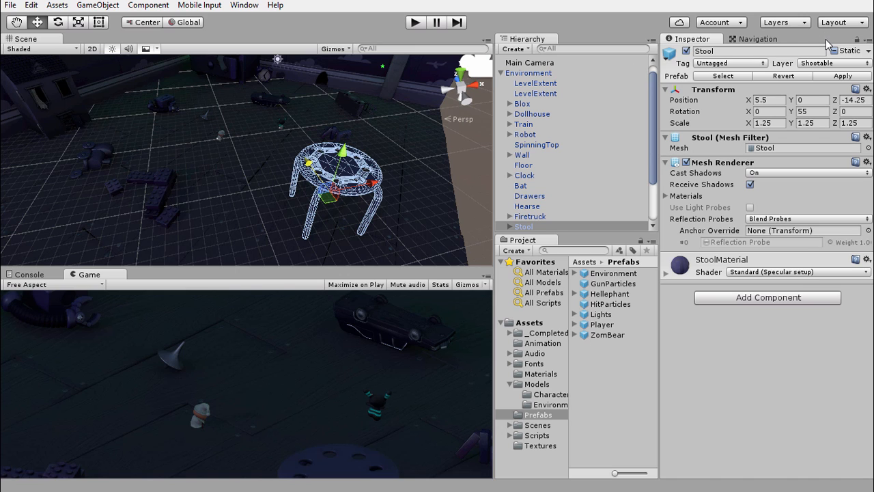
left_click(868, 51)
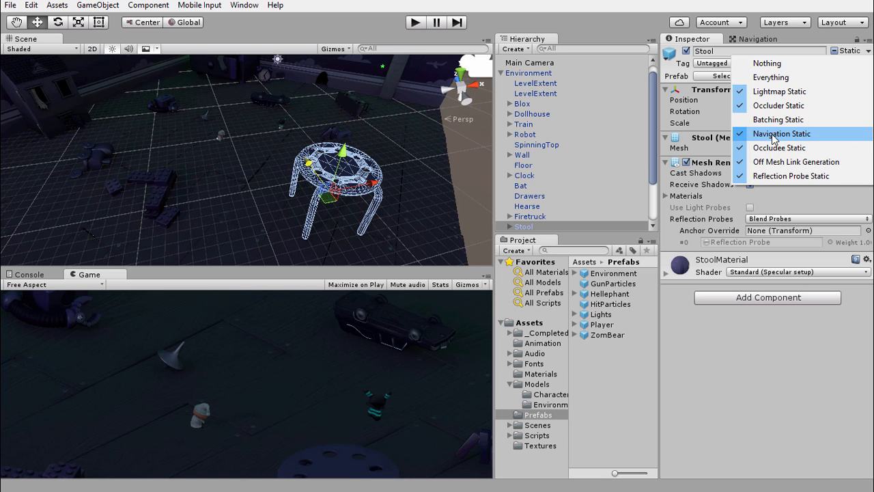
left_click(816, 37)
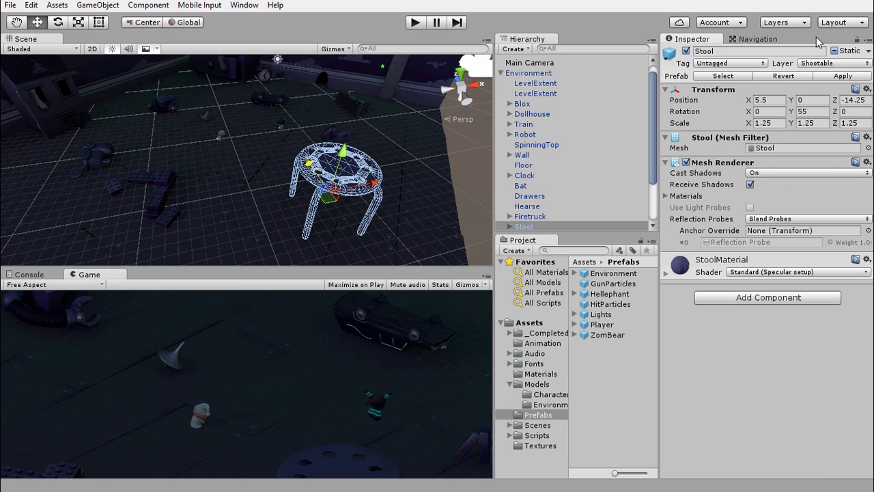
- Compare the static state of the Environment, its floor and the stool, and review the navigation mesh around them
left_click(174, 169)
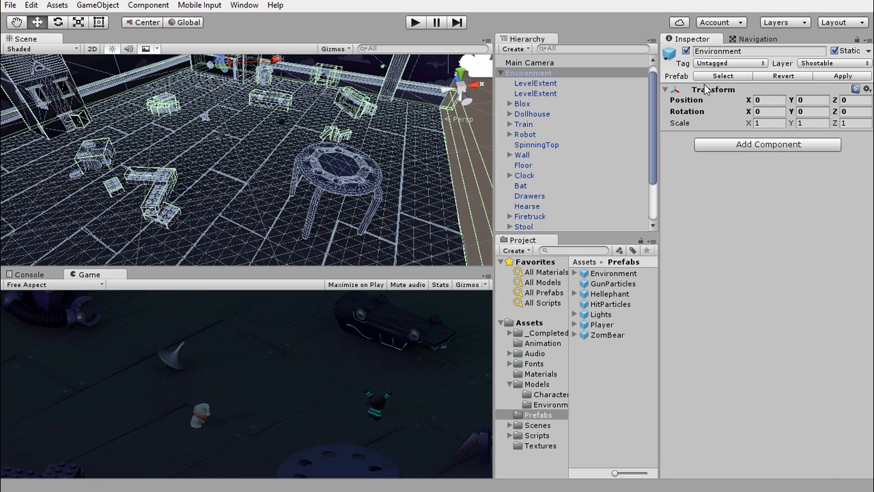
left_click(319, 172)
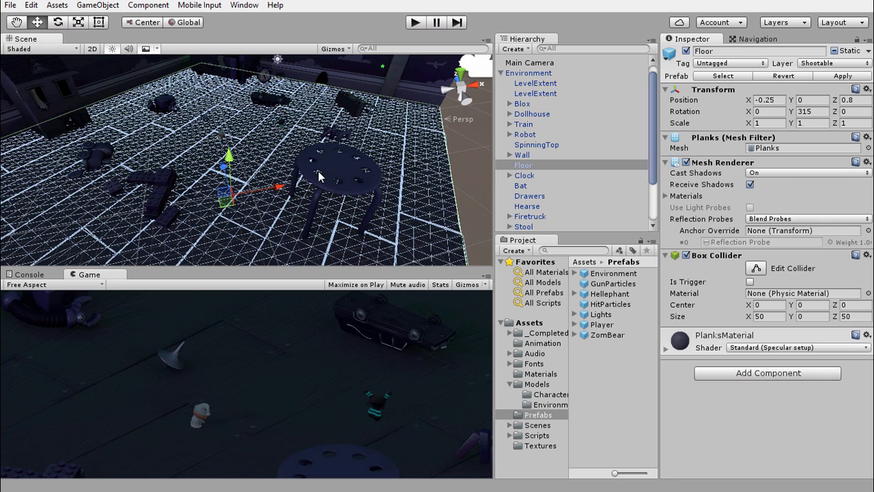
left_click(323, 166)
left_click(325, 171)
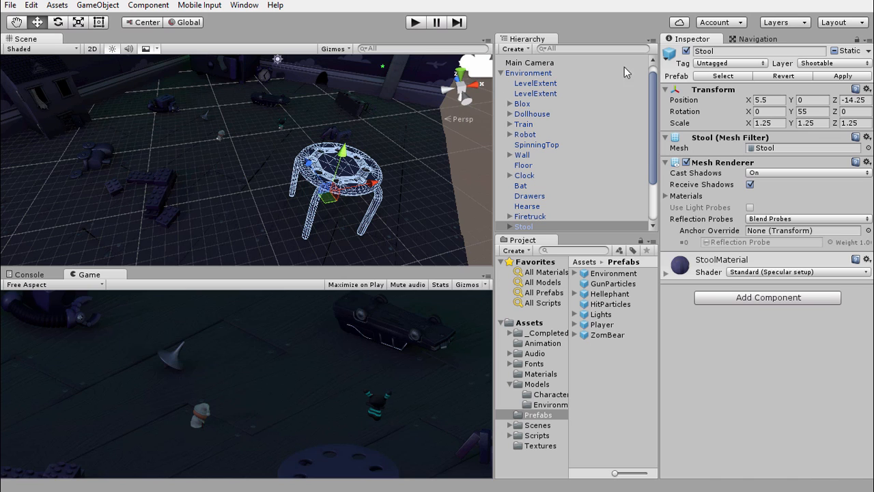
left_click(740, 39)
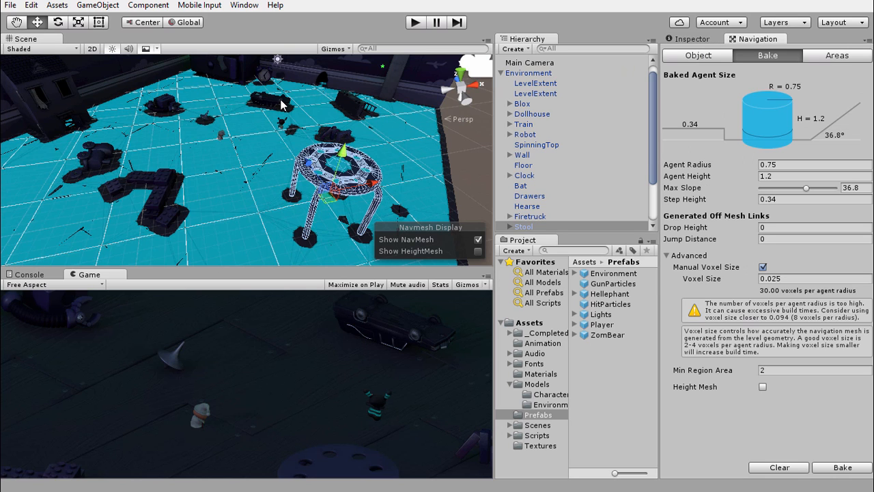
left_click(170, 183)
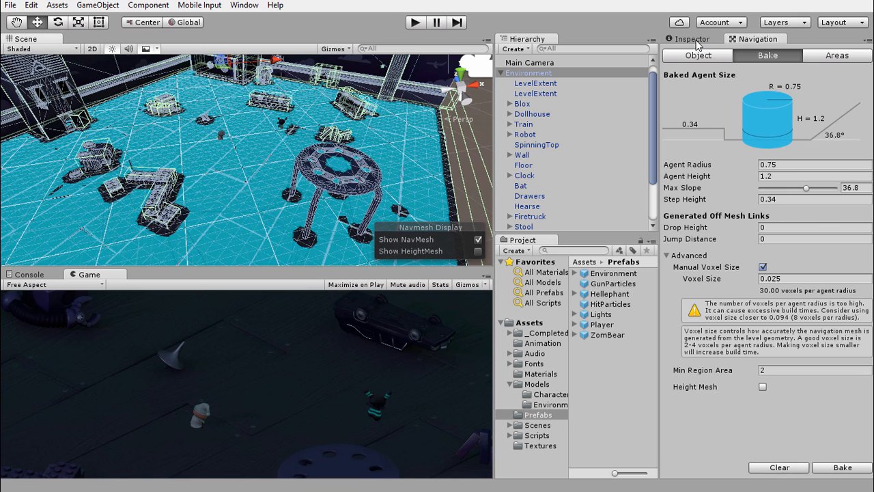
- Close the Navigation window and clear the Environment selection
right_click(753, 41)
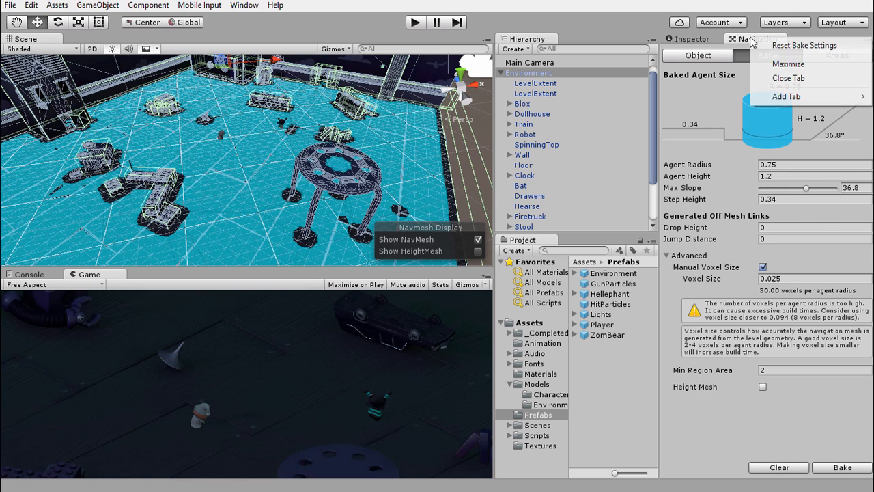
left_click(783, 79)
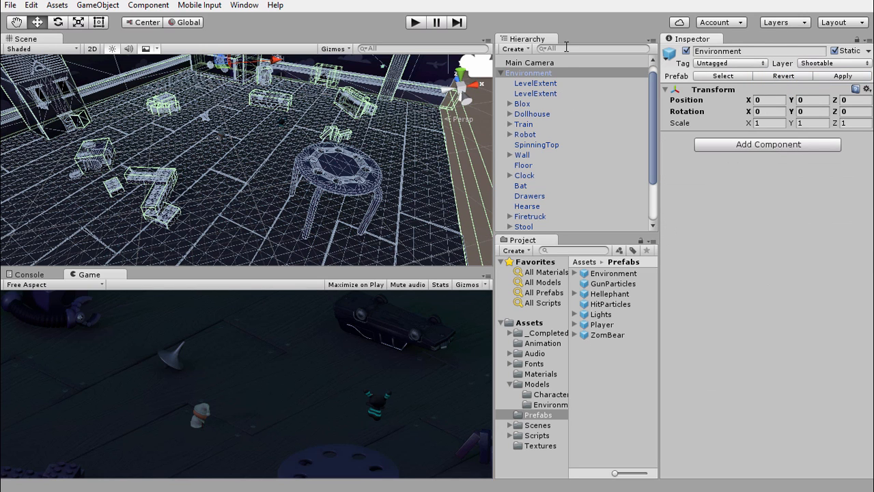
left_click(484, 108)
left_click_drag(240, 133, 240, 97, "alt")
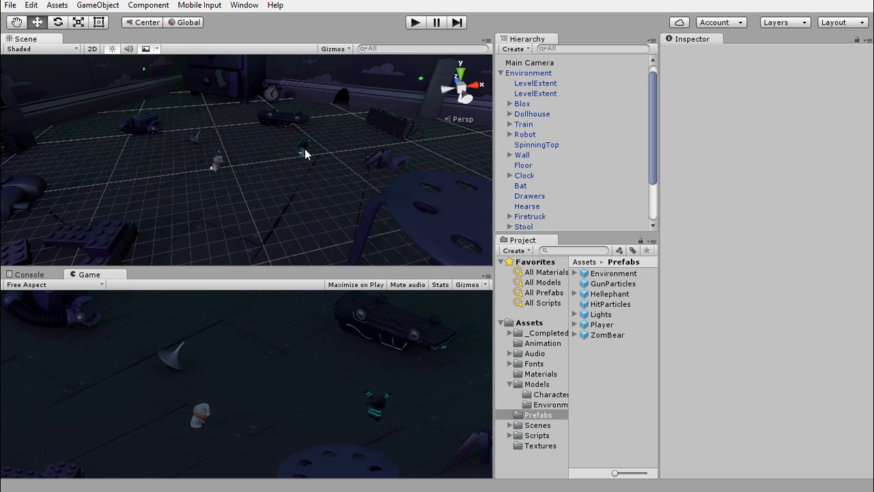
left_click_drag(323, 172, 397, 175, "alt")
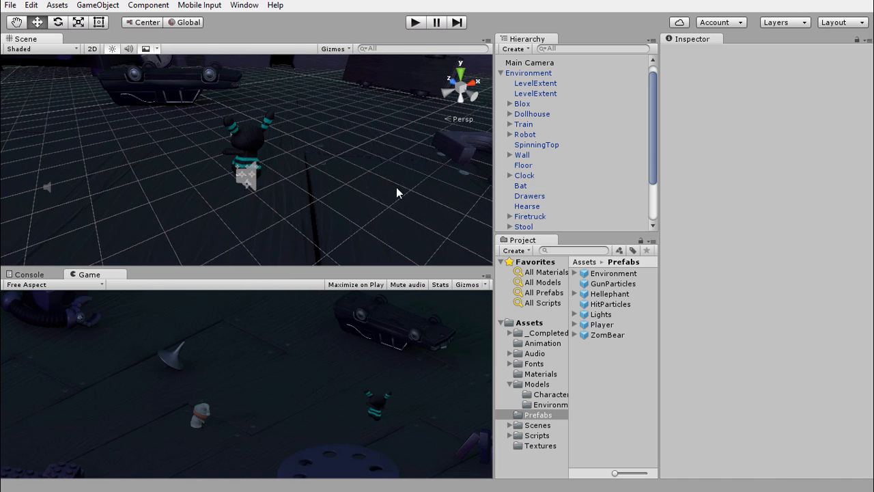
- Create an Animator Controller named EnemyAC in the Animation folder
left_click(510, 384)
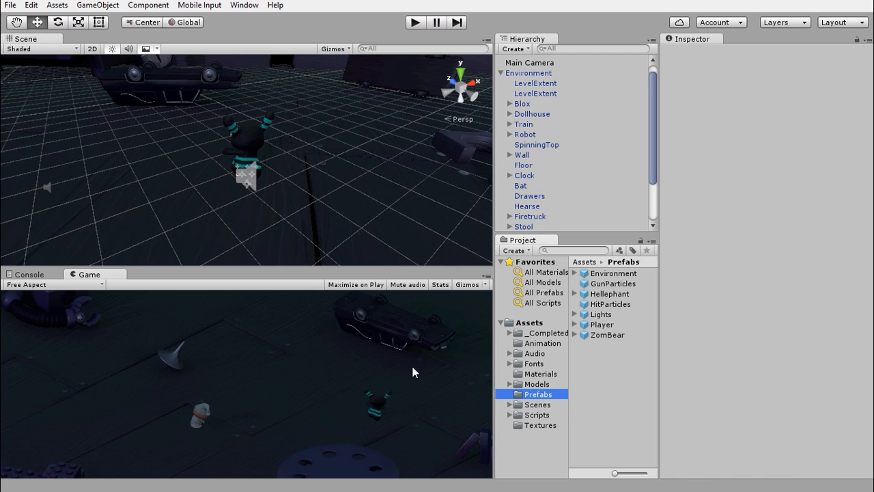
left_click(544, 345)
right_click(595, 309)
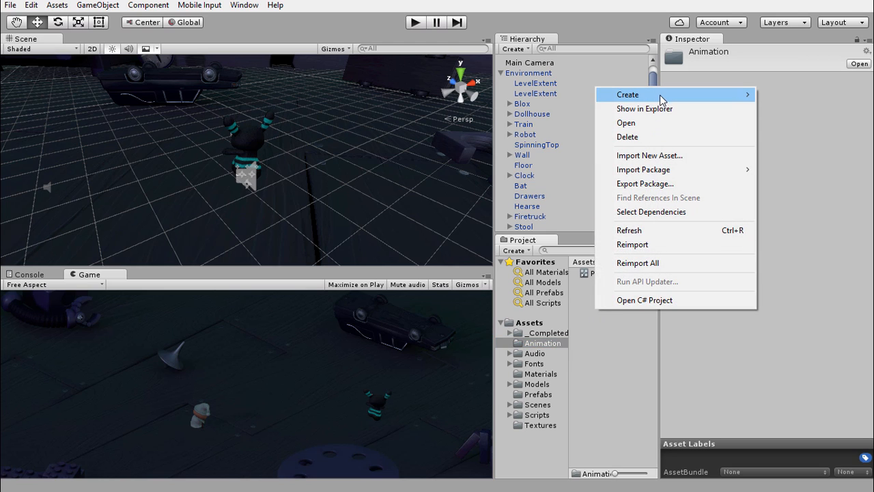
mouse_move(649, 99)
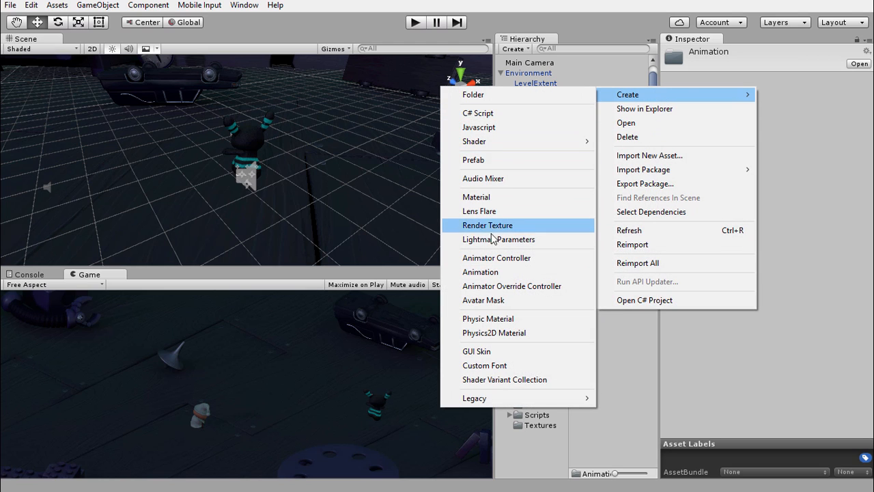
left_click(467, 257)
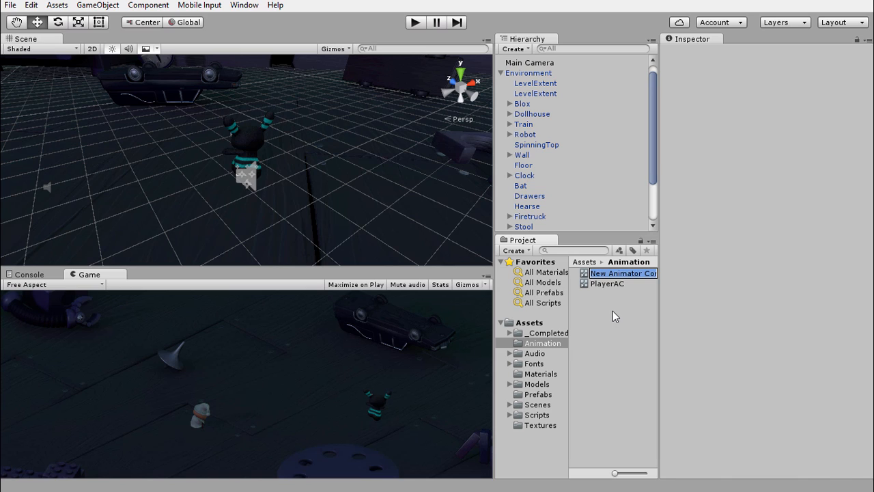
type("EnemyAC")
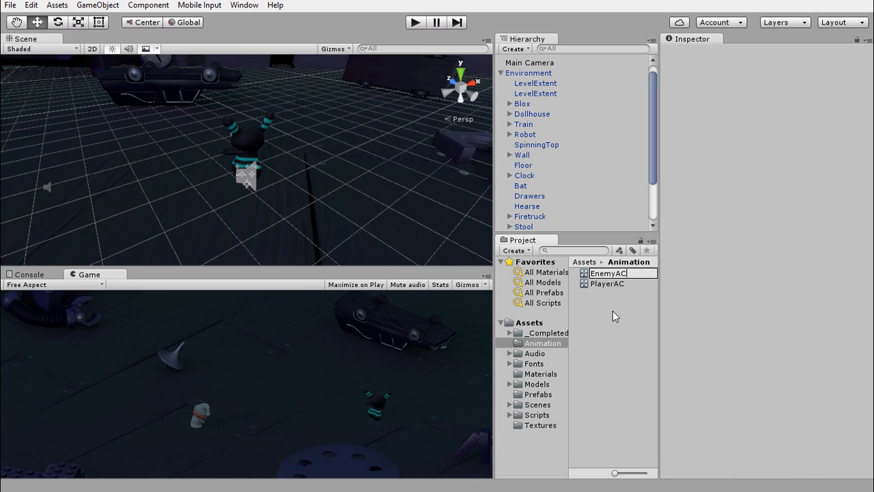
- Assign the EnemyAC controller to the Zombunny's Animator component
key("Return")
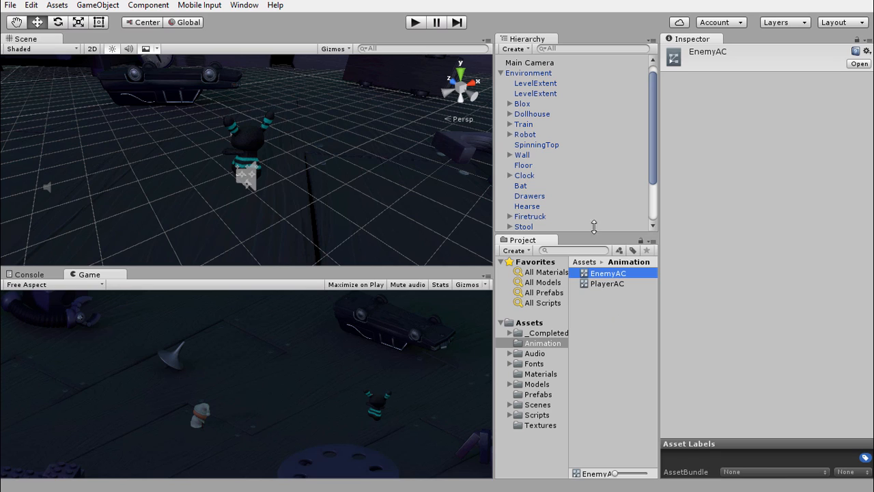
left_click_drag(654, 129, 653, 115)
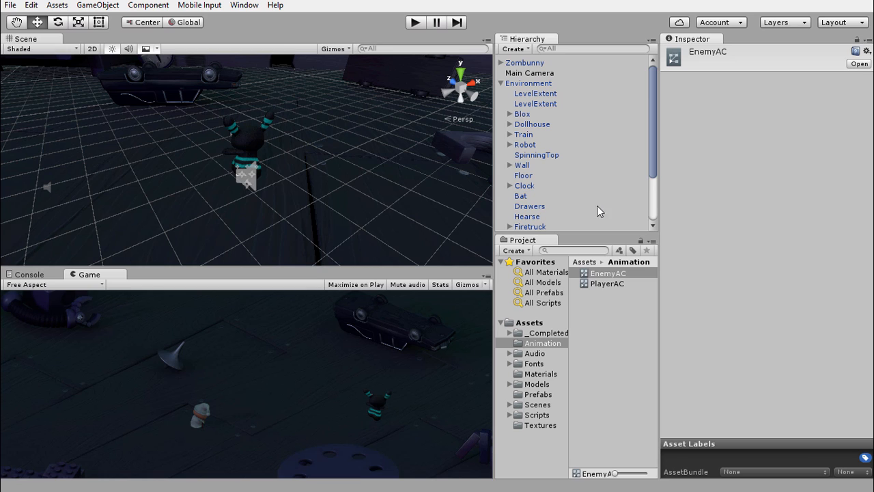
left_click(605, 273)
left_click_drag(591, 273, 528, 65)
left_click(524, 63)
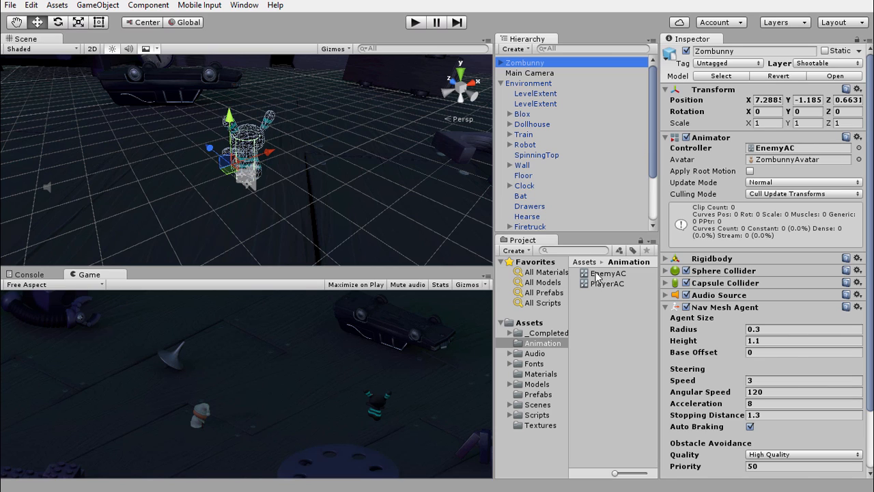
left_click_drag(598, 273, 771, 153)
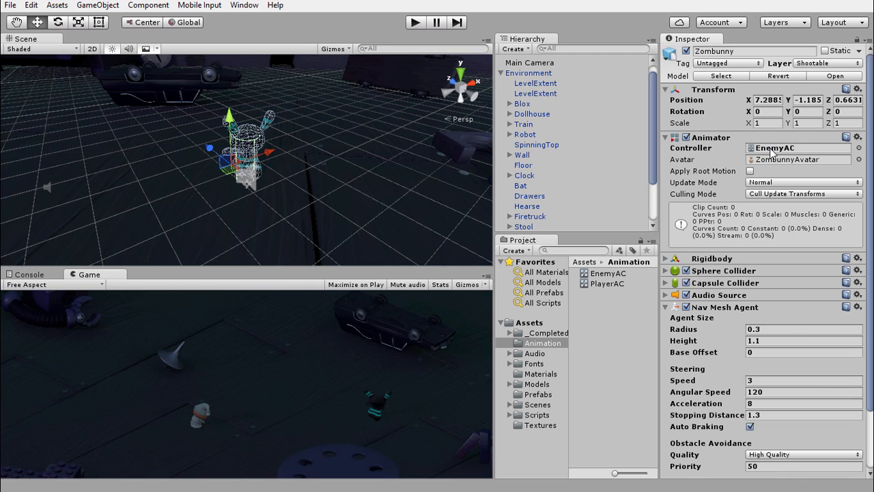
- Open EnemyAC in the Animator window and dock that window beside the Game view, with its state nodes in view
double_click(600, 275)
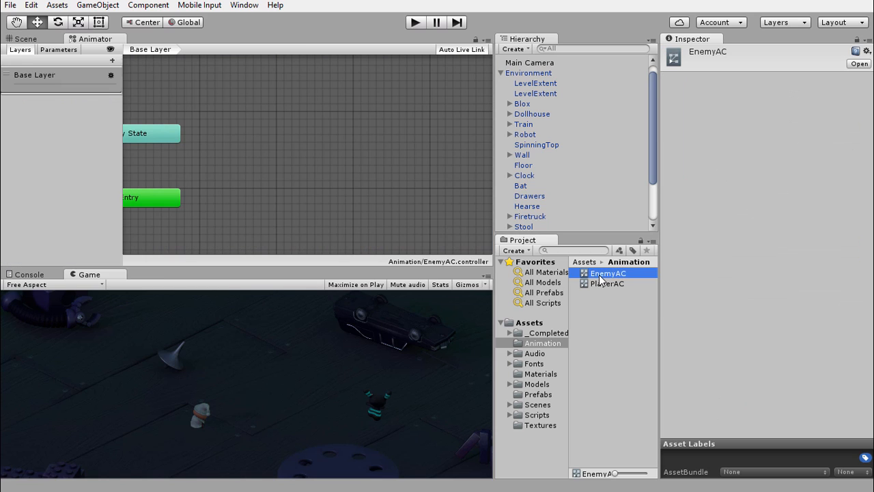
left_click_drag(102, 39, 183, 280)
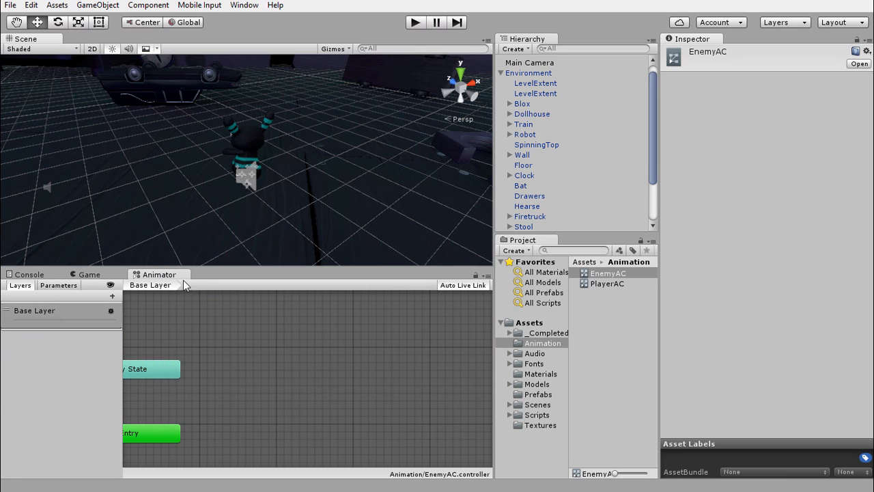
middle_click_drag(203, 390, 251, 376)
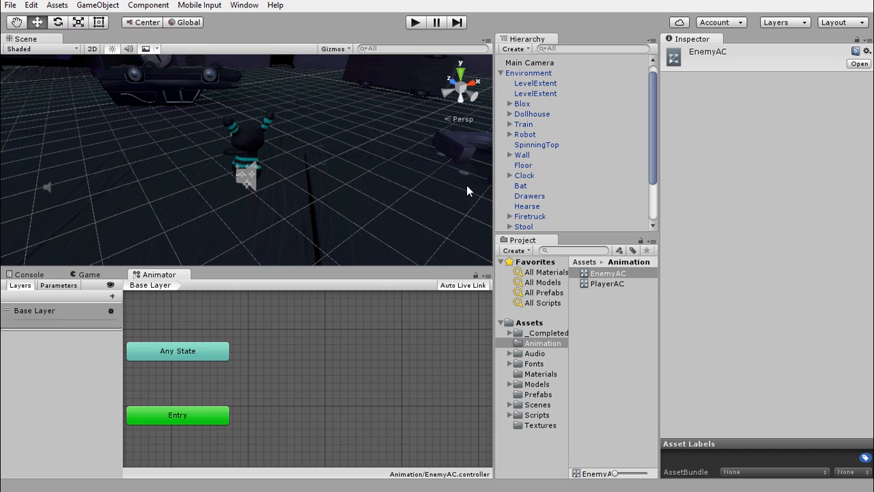
- Add the Move clip from the Zombunny model in Models/Characters to EnemyAC as its first state
left_click(510, 384)
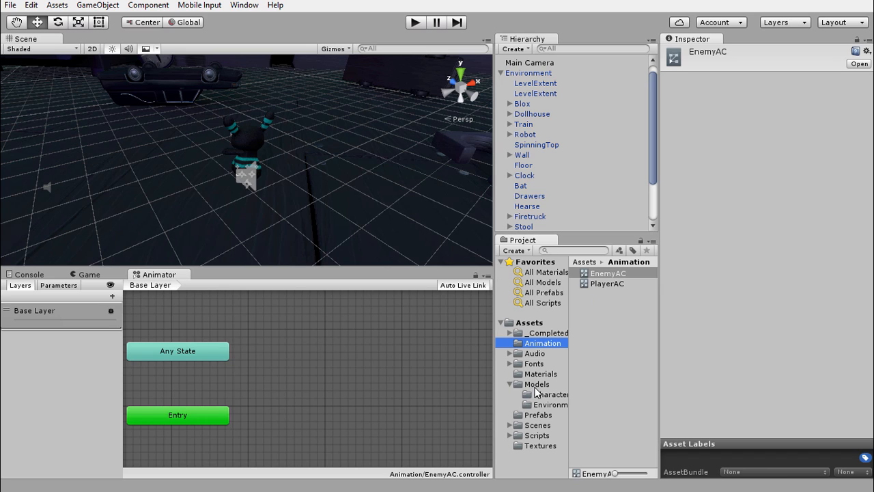
left_click(540, 394)
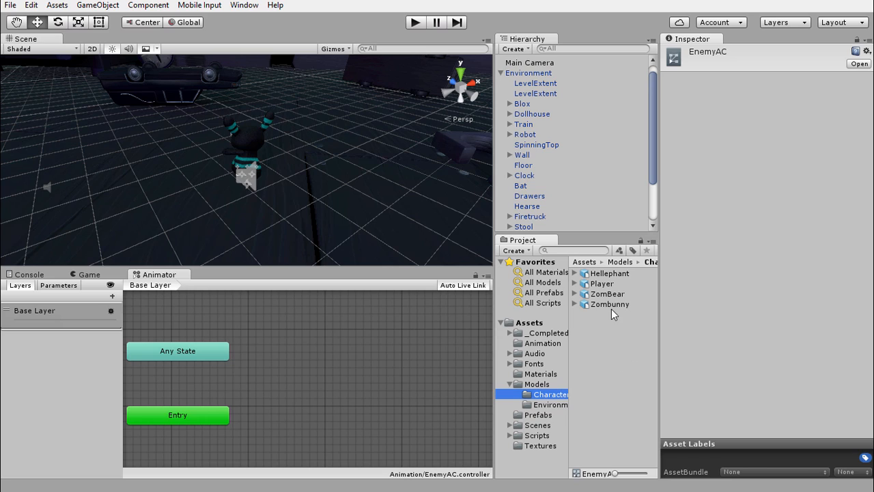
left_click(575, 305)
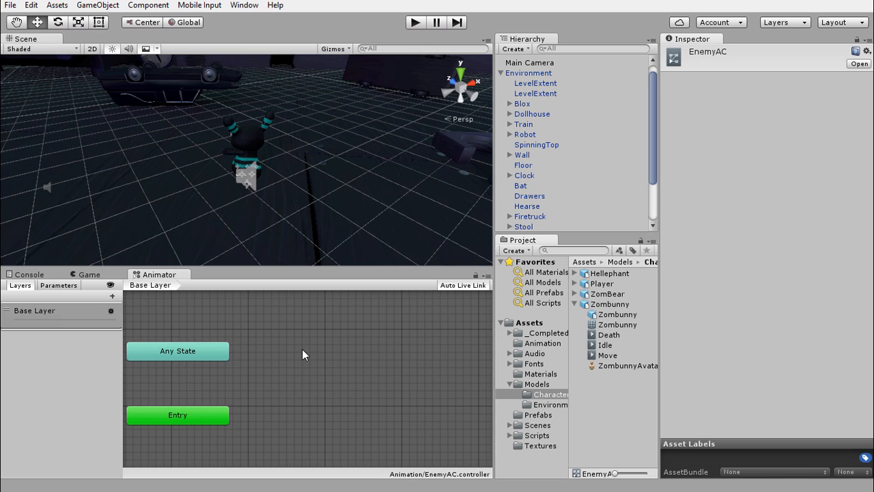
left_click(604, 356)
left_click_drag(604, 362, 474, 341)
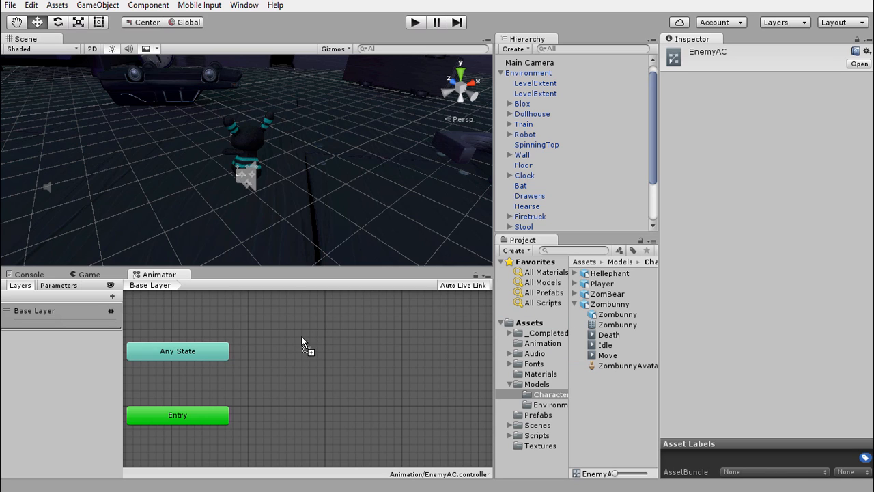
left_click_drag(301, 335, 346, 403)
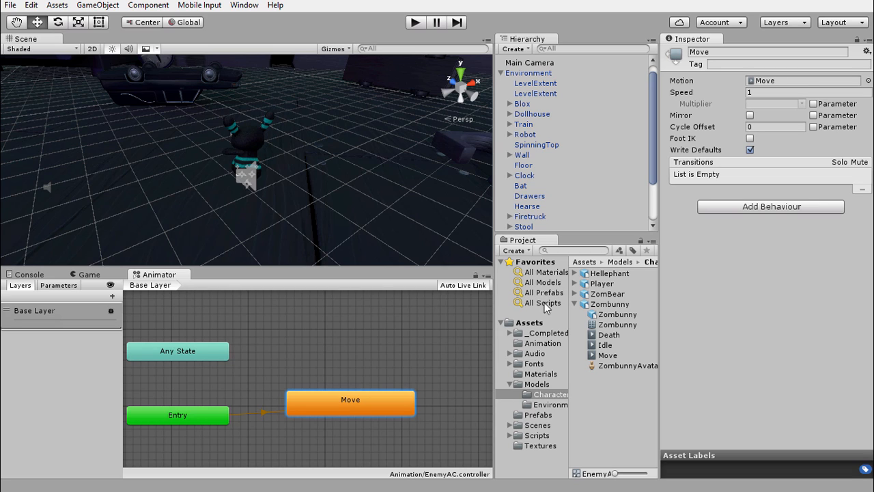
- Add the Zombunny's Idle and Death clips as states, with Idle below Move and Death above it
left_click_drag(605, 345, 362, 332)
left_click_drag(332, 437, 330, 439)
left_click_drag(389, 449, 354, 450)
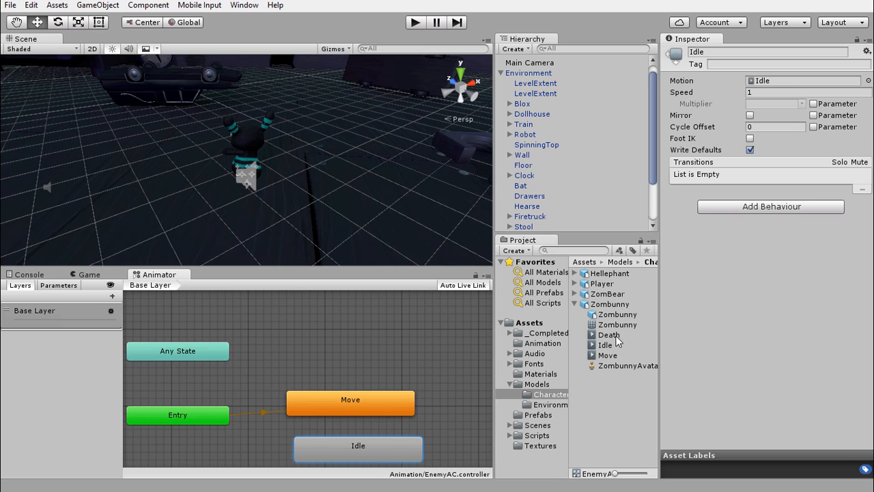
mouse_move(325, 329)
left_mouse_down()
mouse_move(340, 329)
mouse_move(333, 322)
left_mouse_up()
left_click(336, 451)
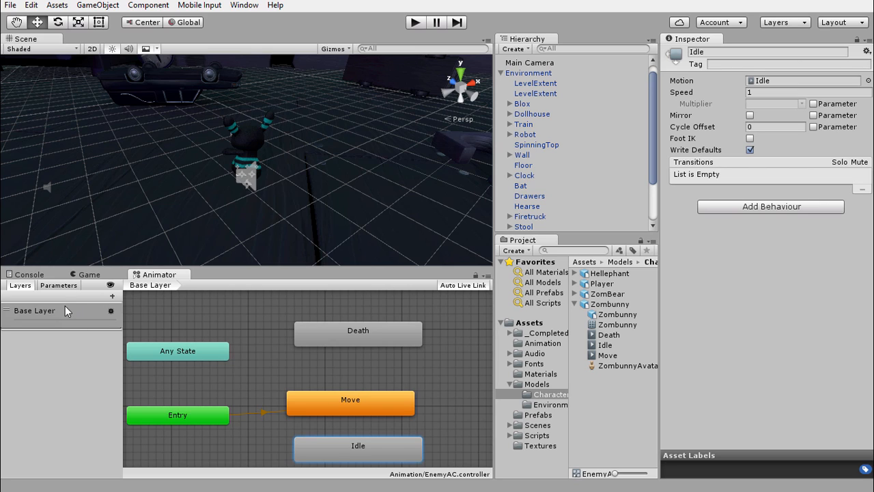
- Display the controller's parameter list and align the Move state with the Death and Idle states
left_click(58, 286)
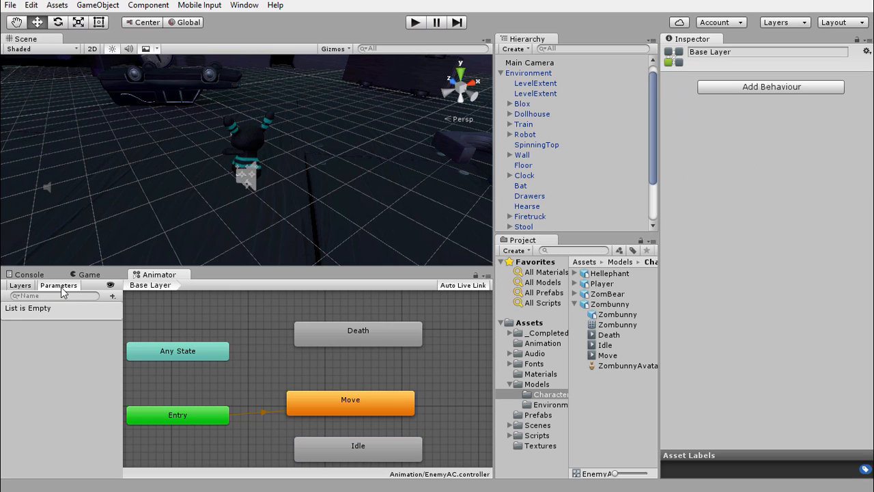
left_click_drag(334, 404, 338, 404)
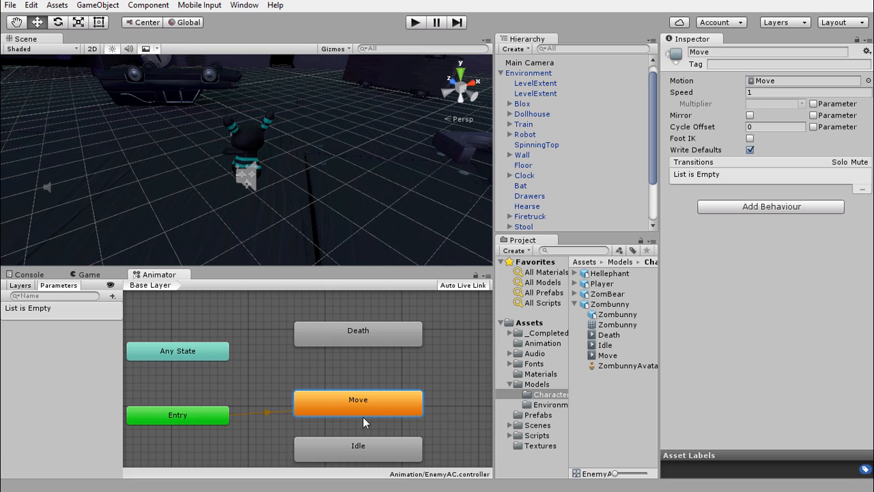
left_click(351, 449)
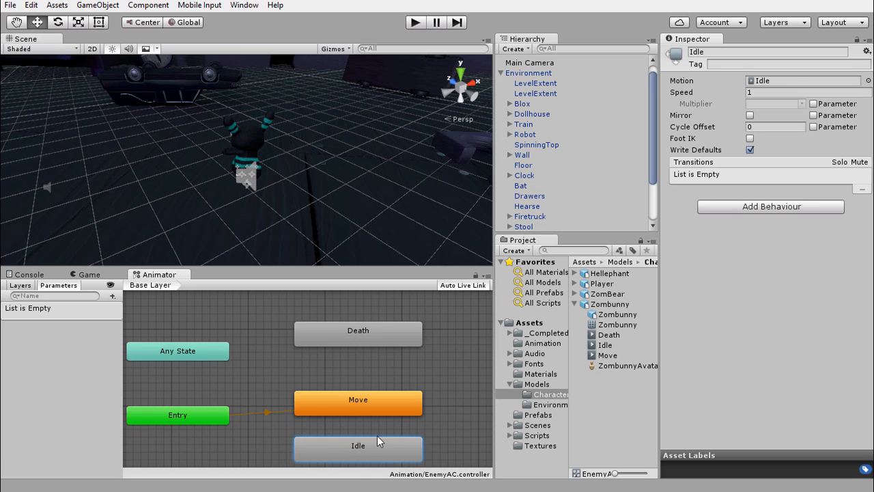
- Add two trigger parameters named PlayerDead and Dead to the EnemyAC controller
left_click(113, 295)
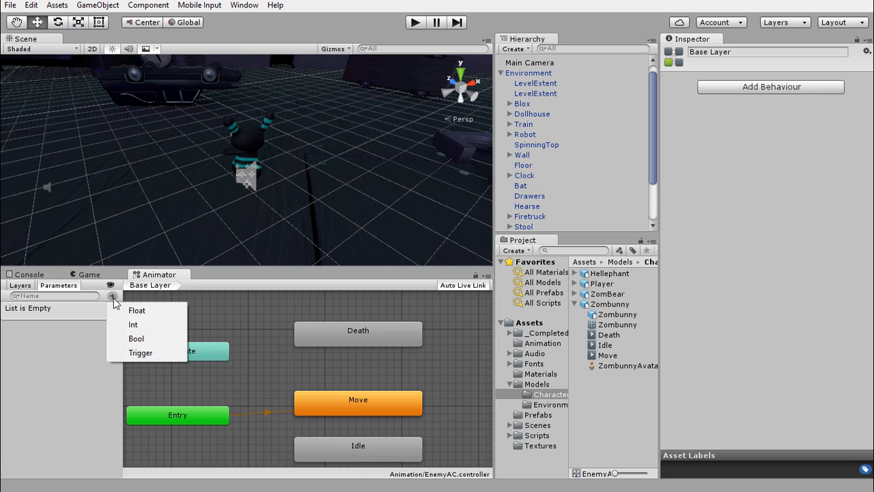
left_click(129, 355)
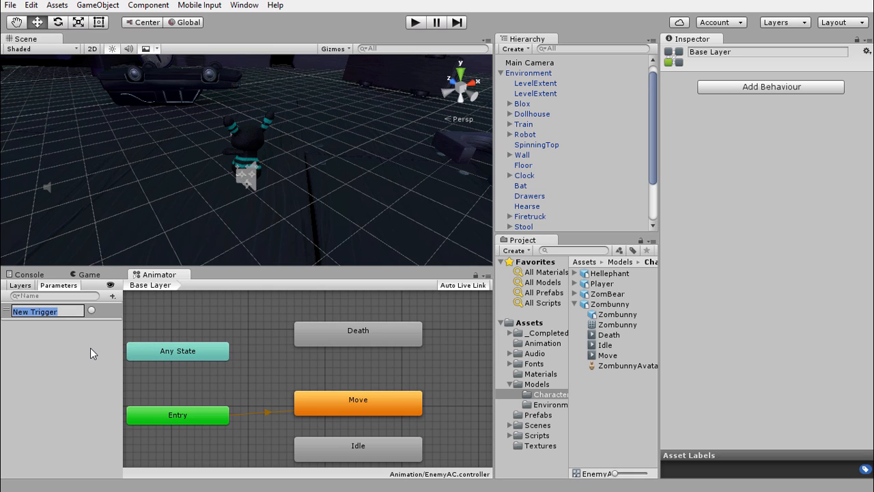
type("PlayerDead")
key("Return")
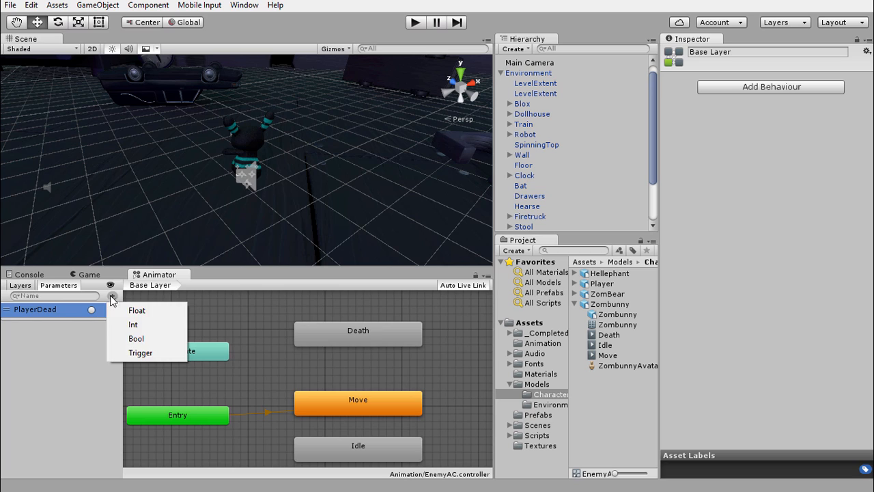
left_click(140, 352)
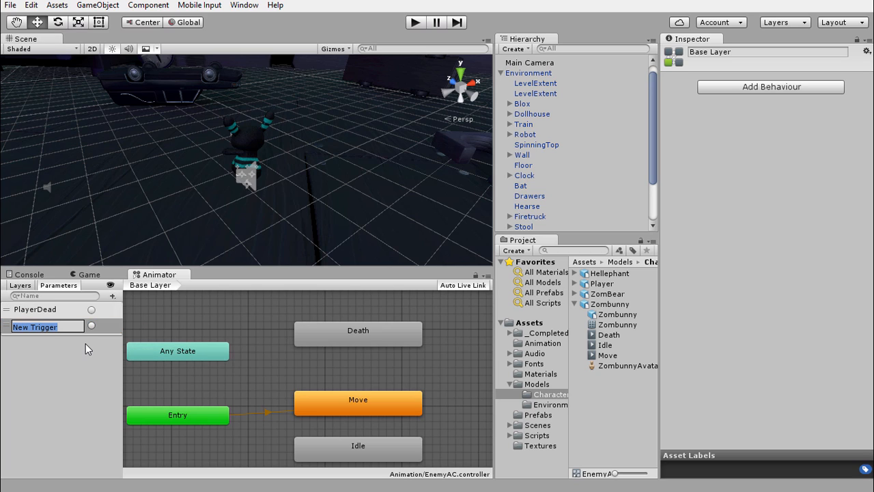
type("Dead")
key("Return")
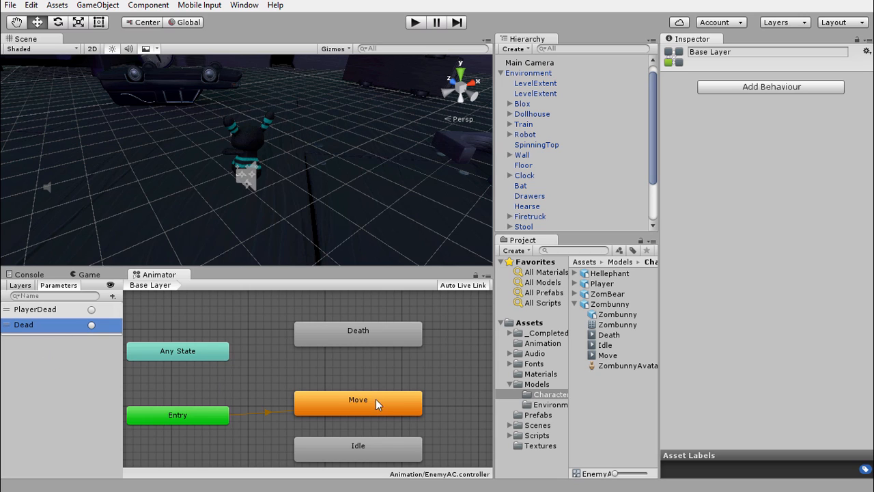
- Create a transition from Move to Idle with Has Exit Time off and PlayerDead as its condition
right_click(353, 400)
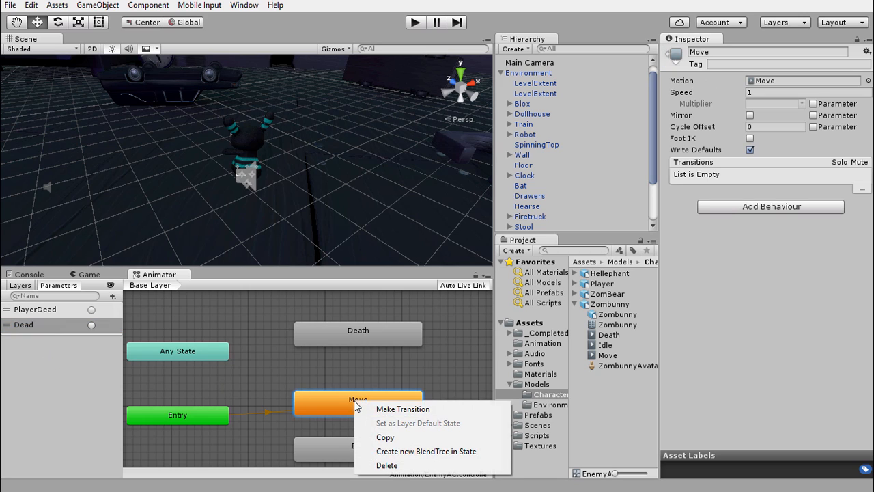
left_click(377, 409)
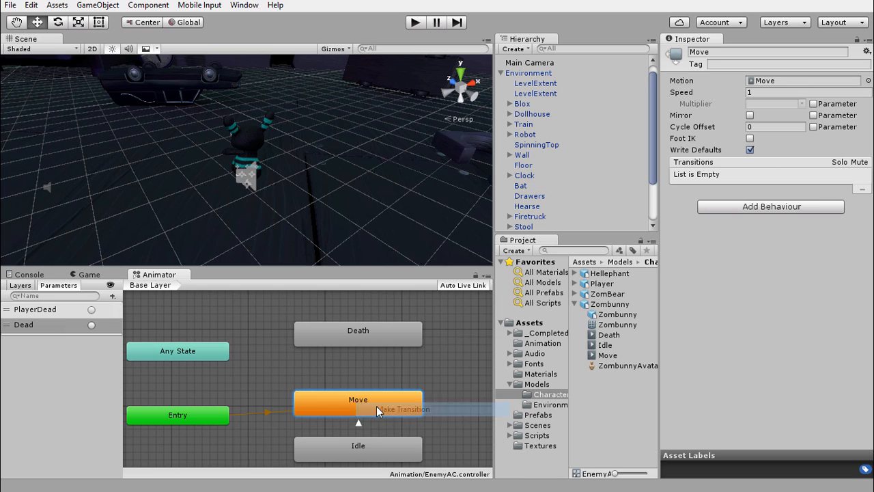
left_click(355, 452)
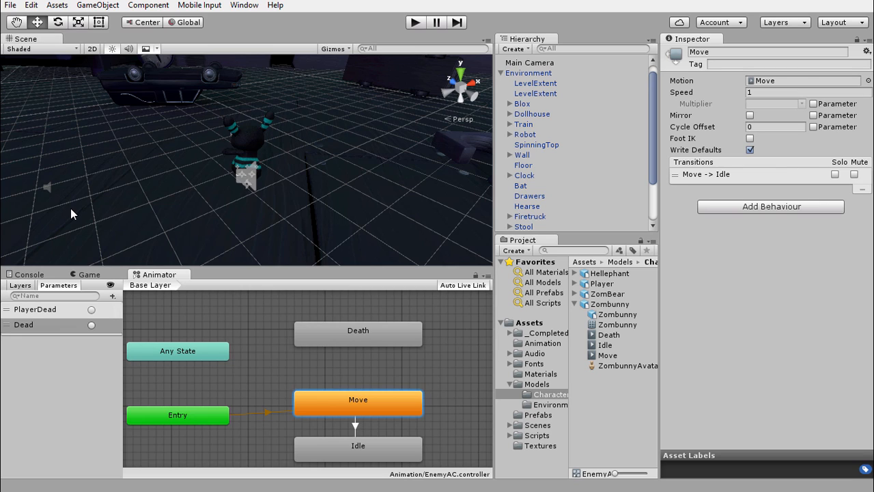
left_click(355, 426)
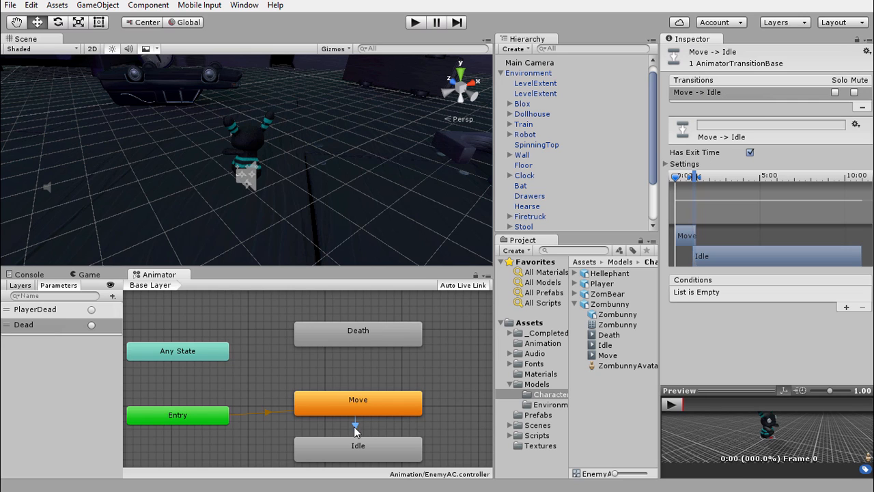
left_click(750, 152)
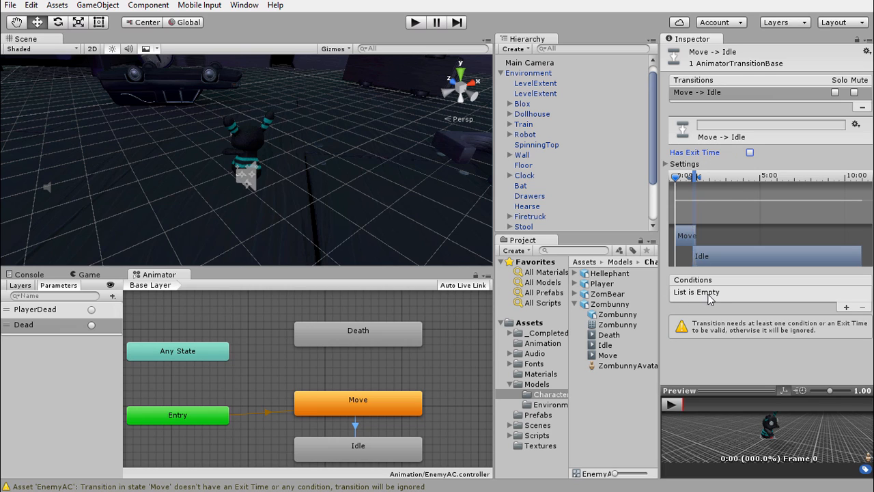
left_click(847, 307)
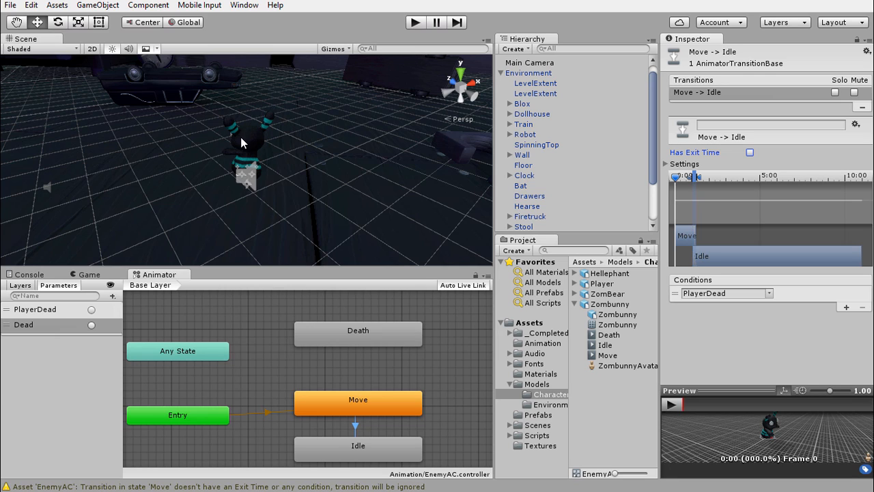
- Create a transition from Any State to Death and nudge the Death state slightly down and to the right
right_click(171, 351)
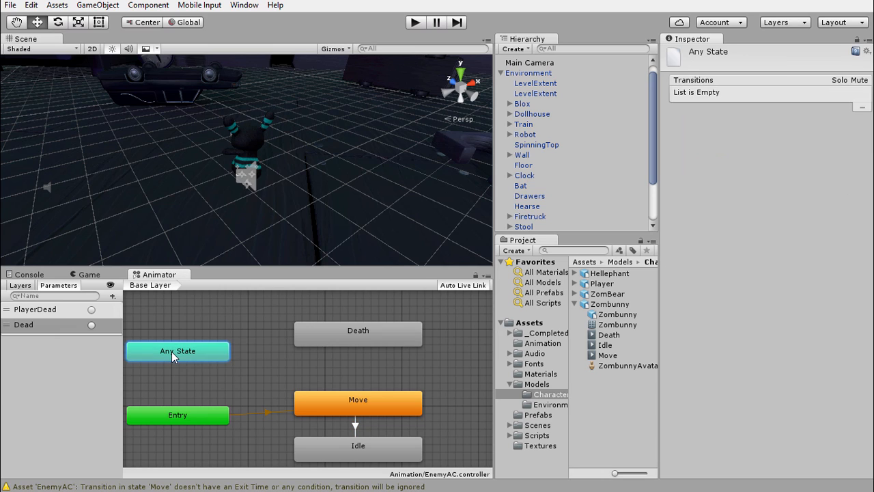
left_click(191, 360)
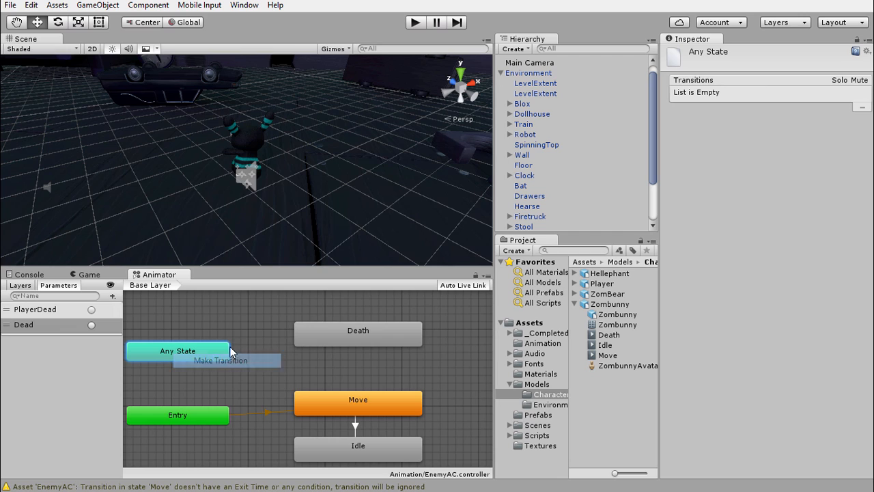
left_click(345, 336)
left_click_drag(378, 335, 384, 341)
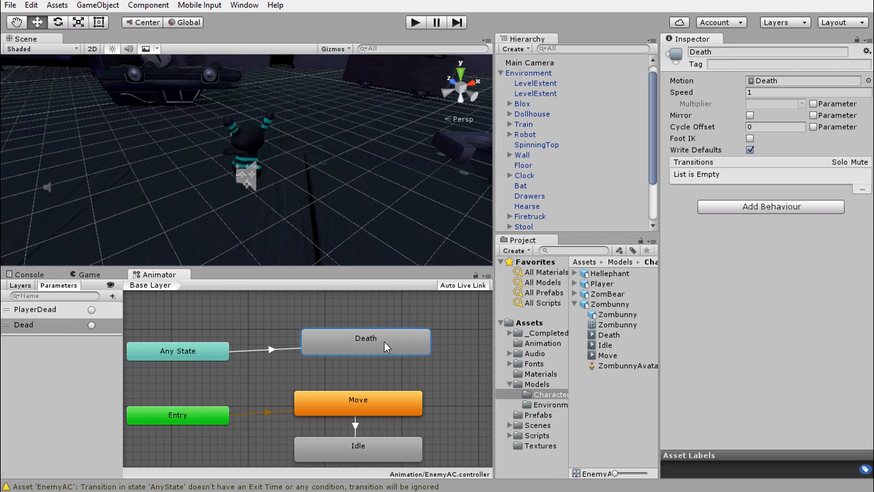
- Add a condition to the Any State to Death transition and set it to the Dead trigger
left_click(269, 350)
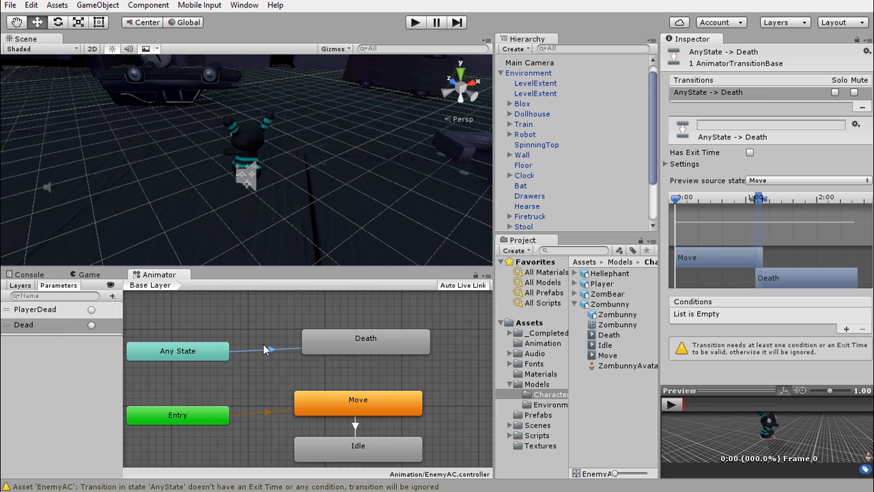
left_click(846, 328)
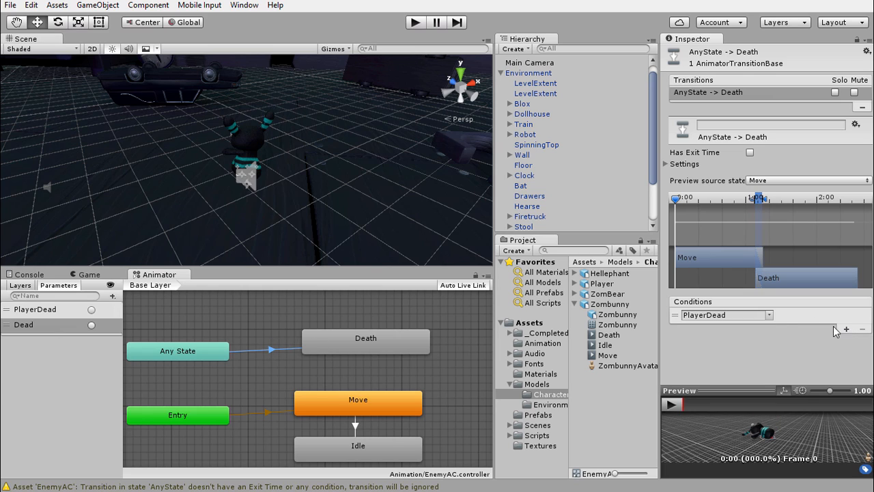
left_click(769, 316)
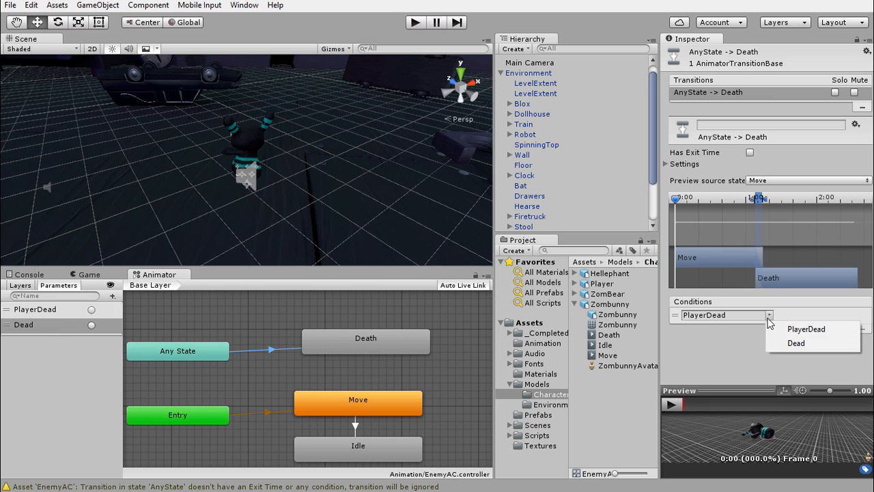
left_click(796, 344)
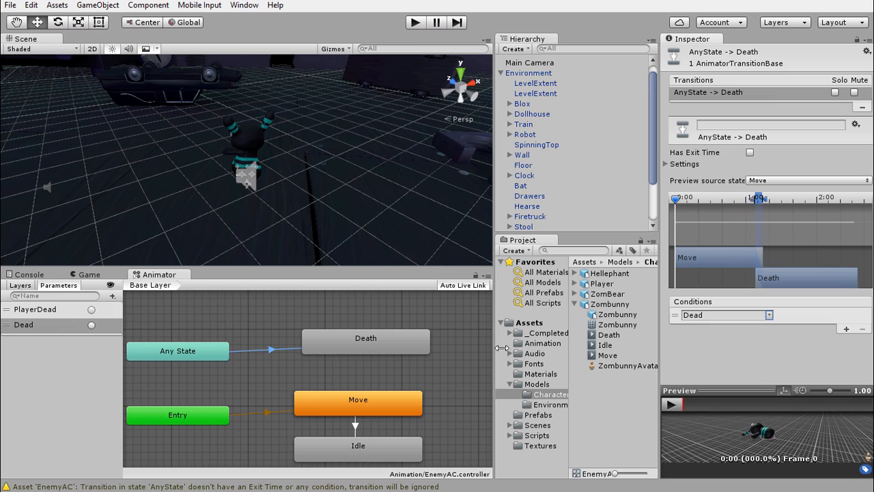
- Collapse the Zombunny and Models assets and the Environment hierarchy group, and show the Scripts folder's contents
left_click(612, 391)
left_click(577, 304)
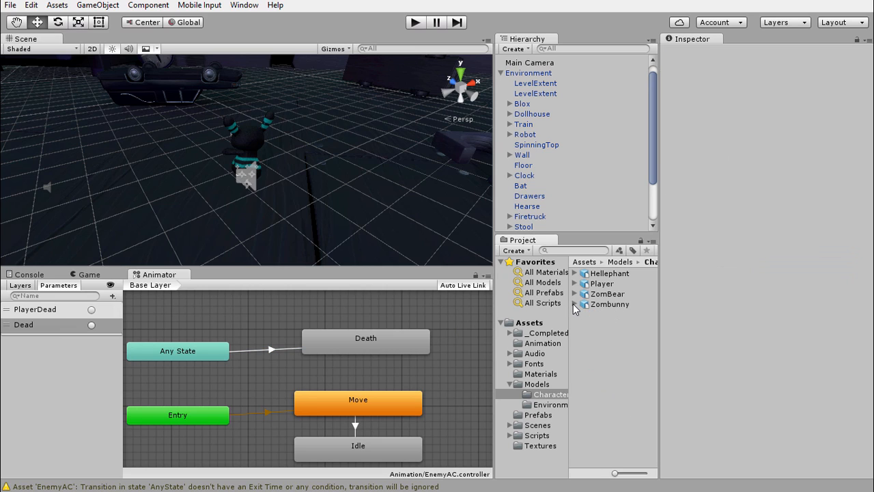
left_click(508, 384)
left_click(532, 416)
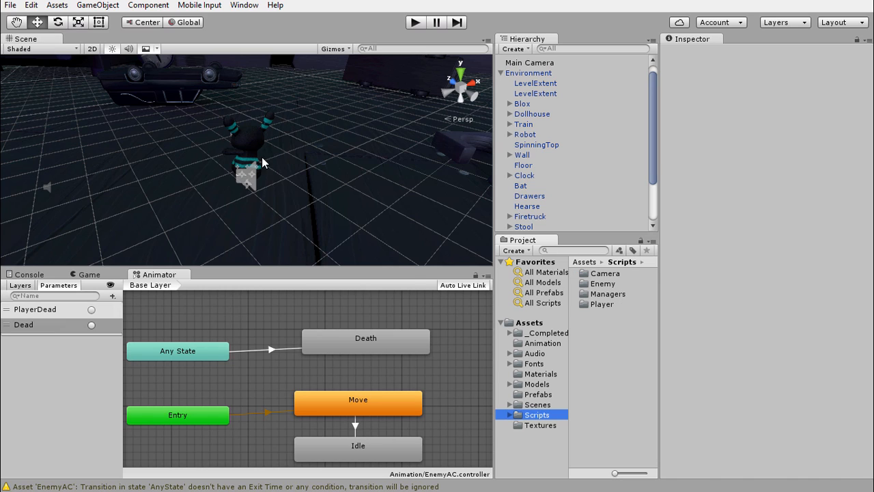
left_click_drag(659, 132, 650, 109)
left_click(499, 83)
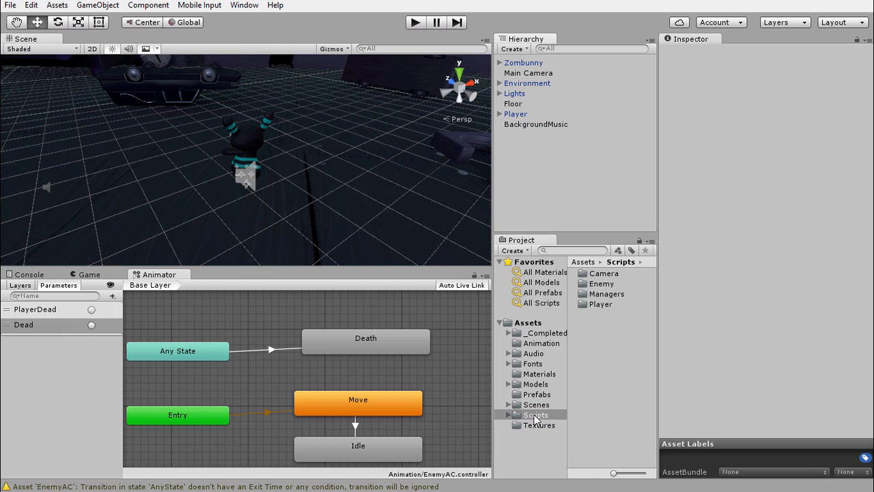
- Attach the EnemyMovement script from the Enemy scripts folder to the Zombunny object and collapse its Nav Mesh Agent component
double_click(592, 285)
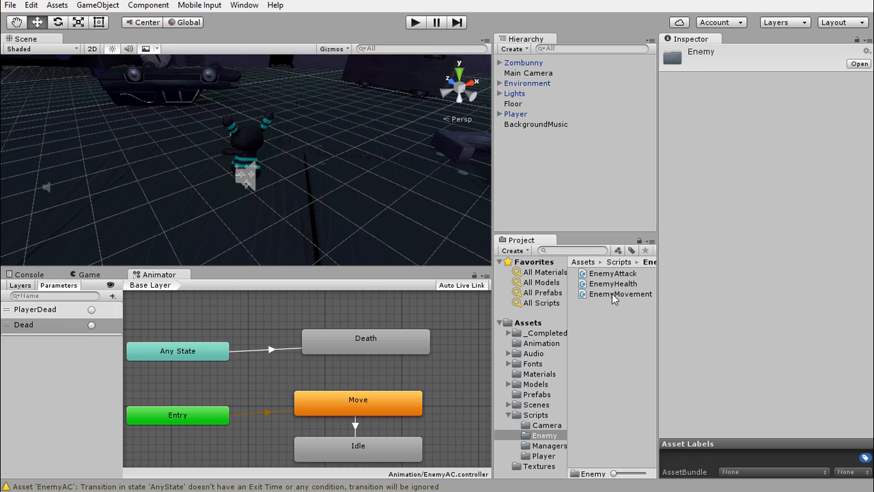
left_click_drag(612, 293, 523, 67)
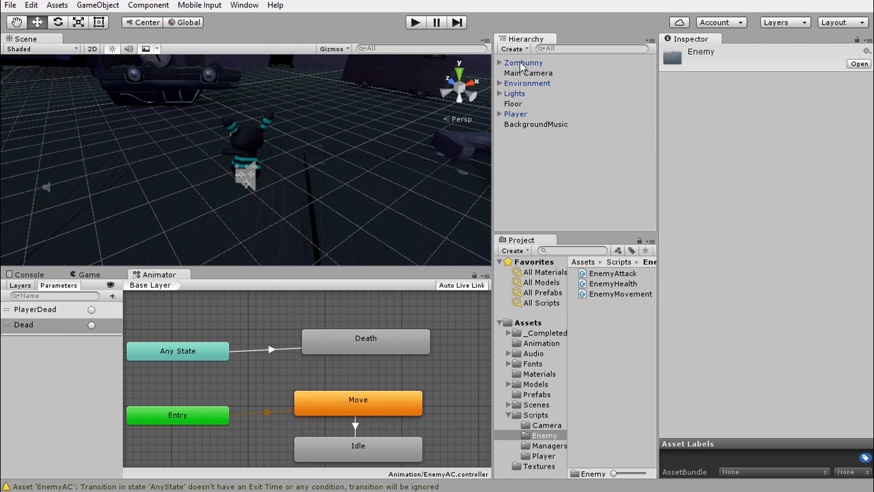
scroll(682, 242, "down", 5)
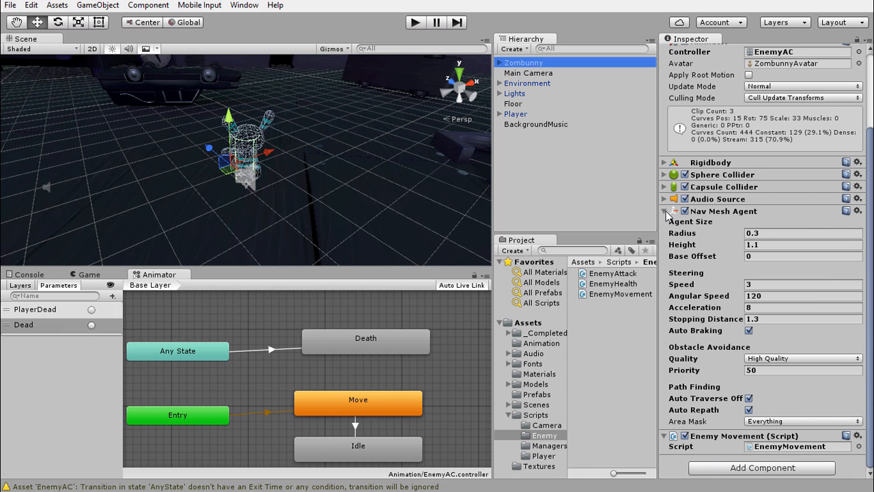
left_click(666, 212)
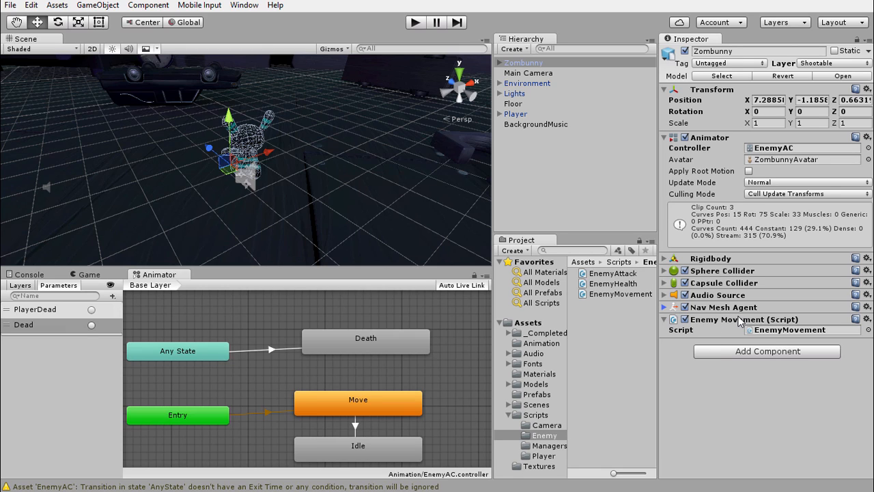
- Open the EnemyMovement script in Visual Studio and examine its commented-out health code and the player and nav variable declarations
double_click(603, 294)
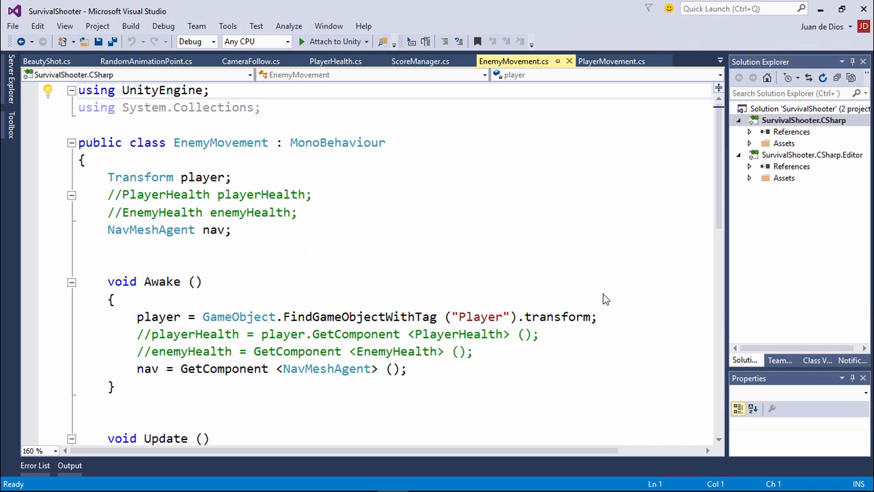
scroll(294, 218, "down", 6)
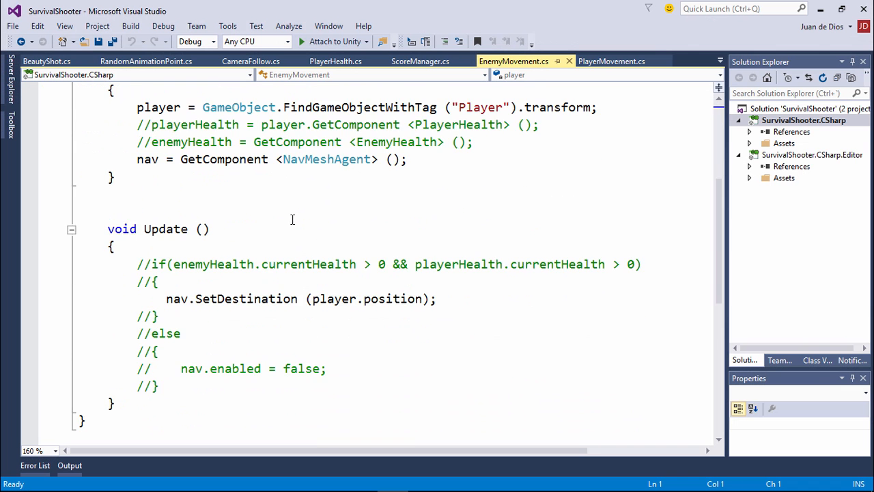
scroll(207, 263, "up", 3)
left_click_drag(135, 316, 161, 334)
left_click_drag(138, 372, 161, 404)
left_click(225, 316)
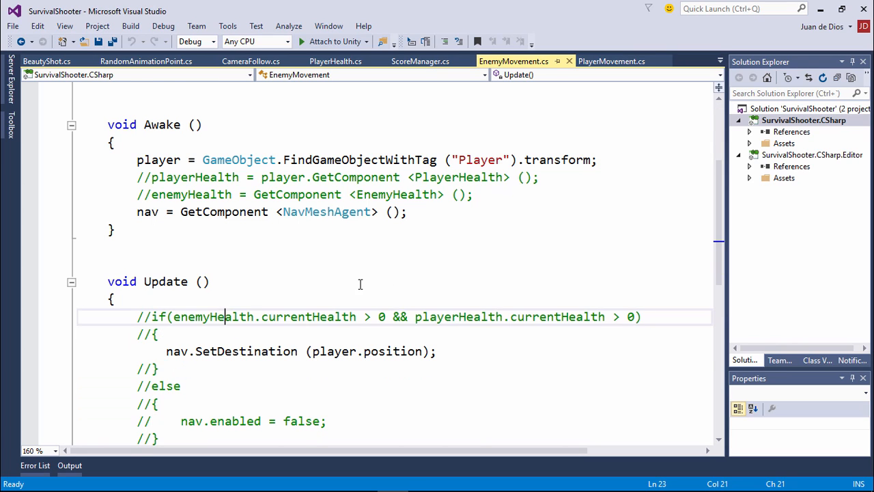
scroll(399, 280, "up", 1)
scroll(399, 281, "up", 2)
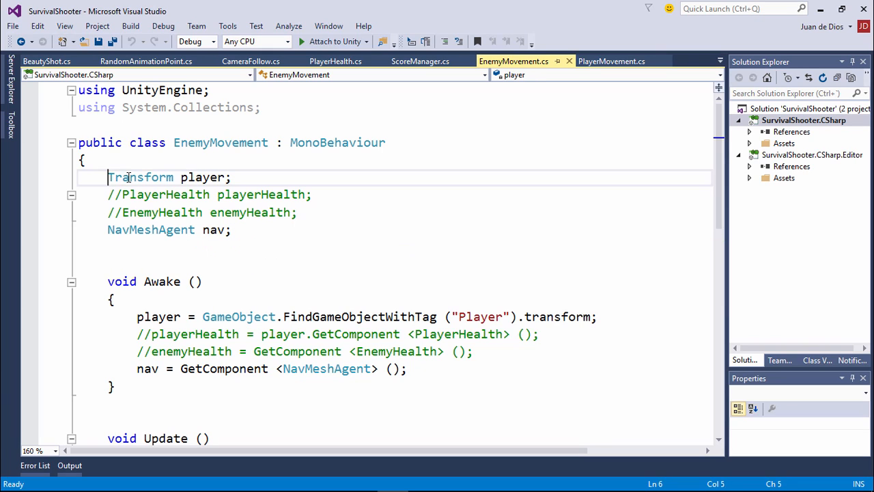
left_click_drag(107, 177, 229, 179)
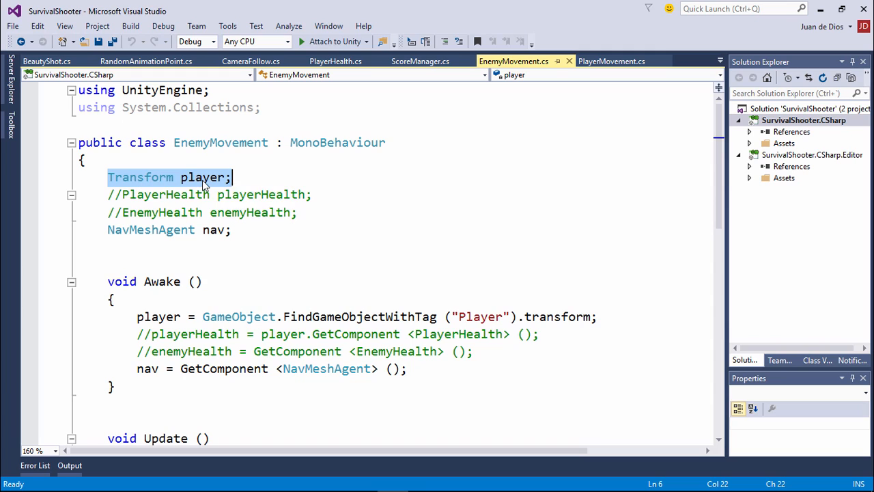
left_click(200, 178)
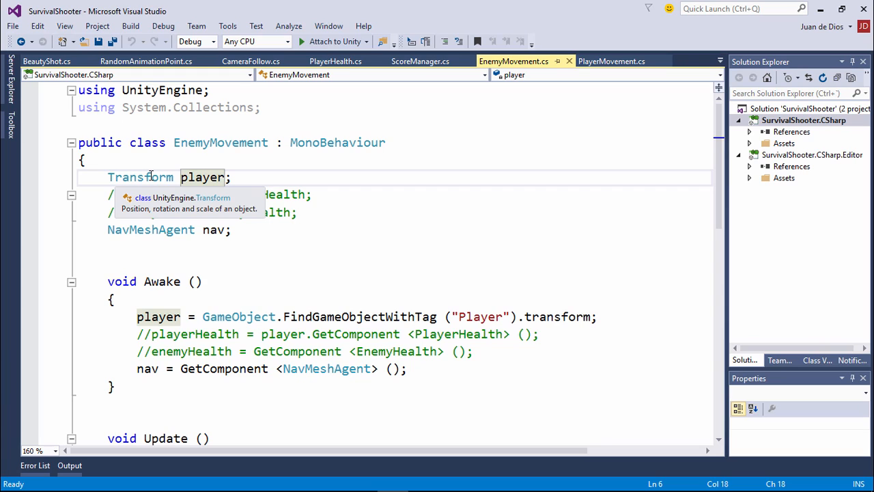
left_click(206, 231)
double_click(124, 230)
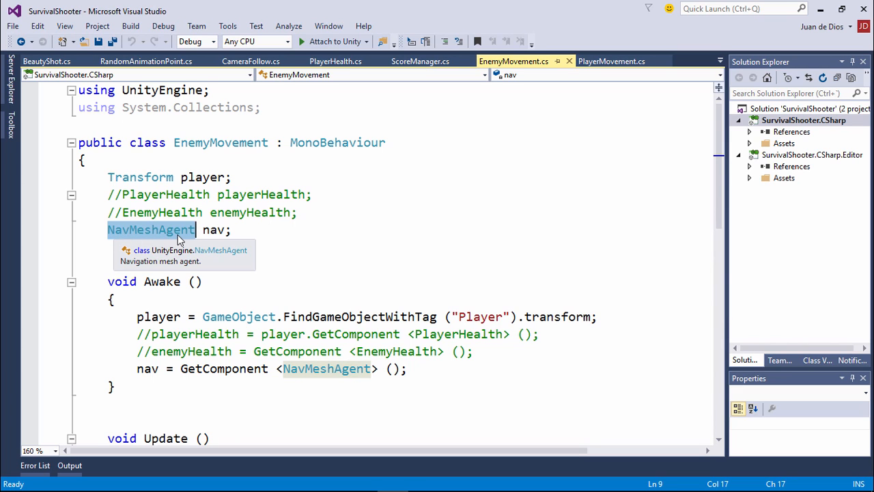
- Switch to Unity and expand Zombunny's Nav Mesh Agent component to review its settings
key("alt+Tab")
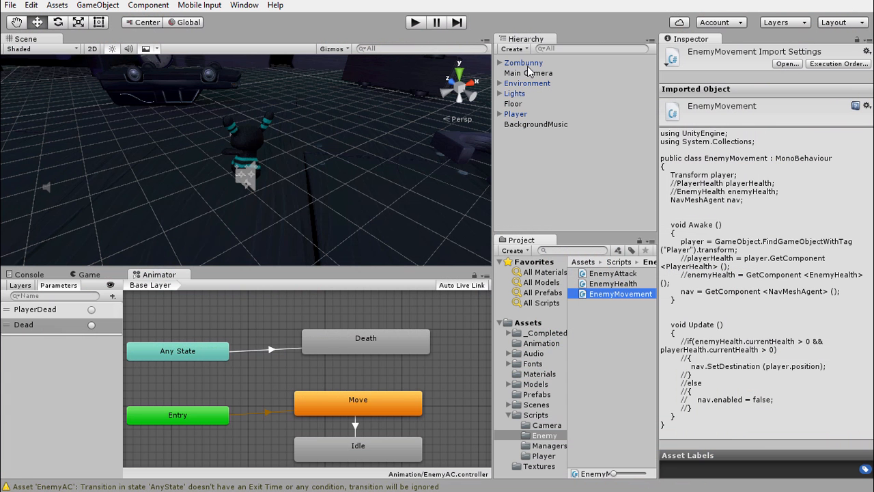
left_click(526, 63)
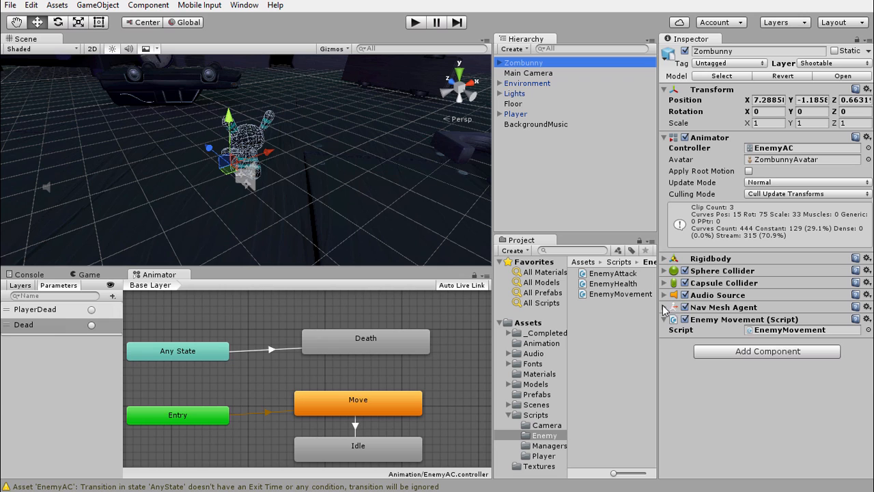
left_click(665, 306)
scroll(707, 316, "down", 4)
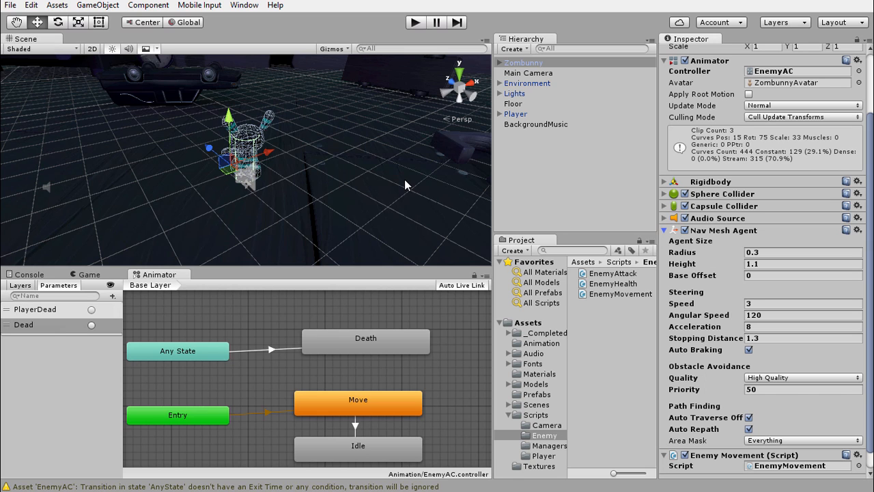
- Read the FindGameObjectWithTag line in Awake in Visual Studio, and check the Player object's tag in Unity
key("alt+Tab")
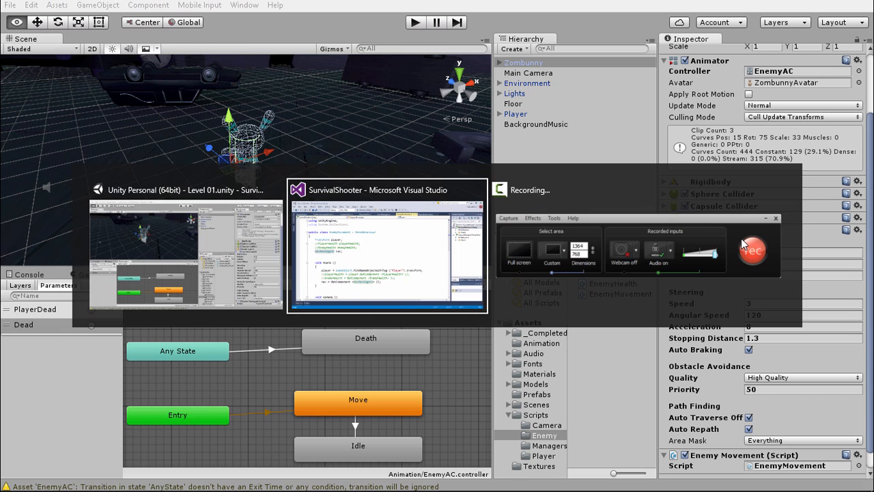
left_click_drag(107, 230, 195, 232)
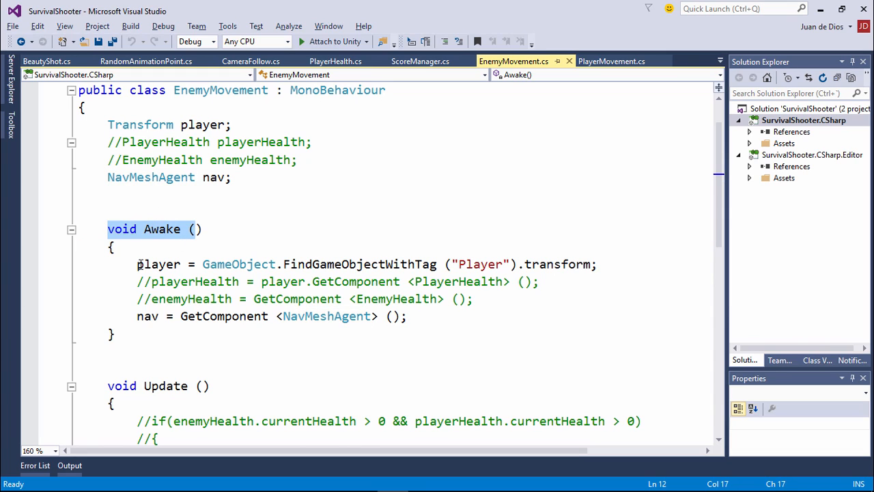
left_click_drag(138, 265, 504, 266)
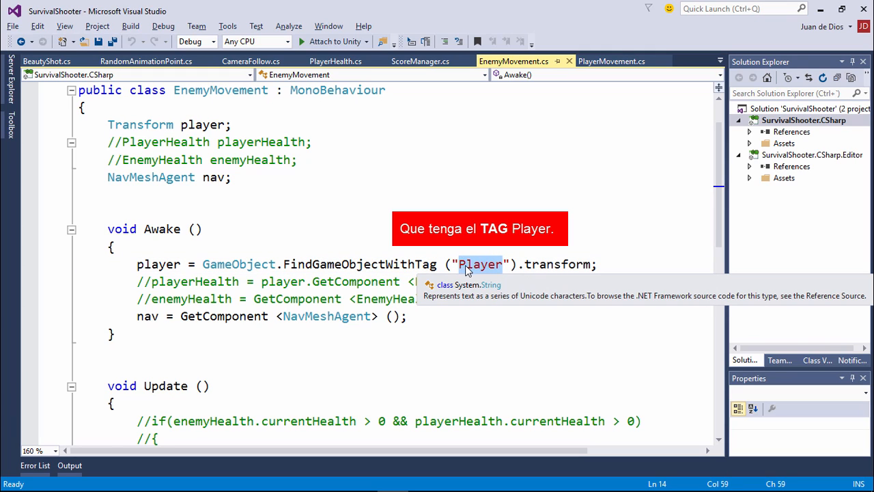
key("alt+Tab")
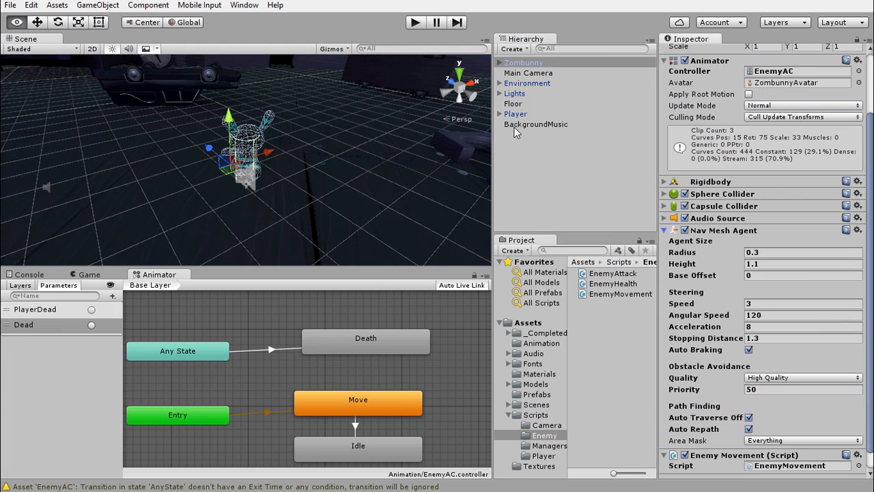
left_click(515, 114)
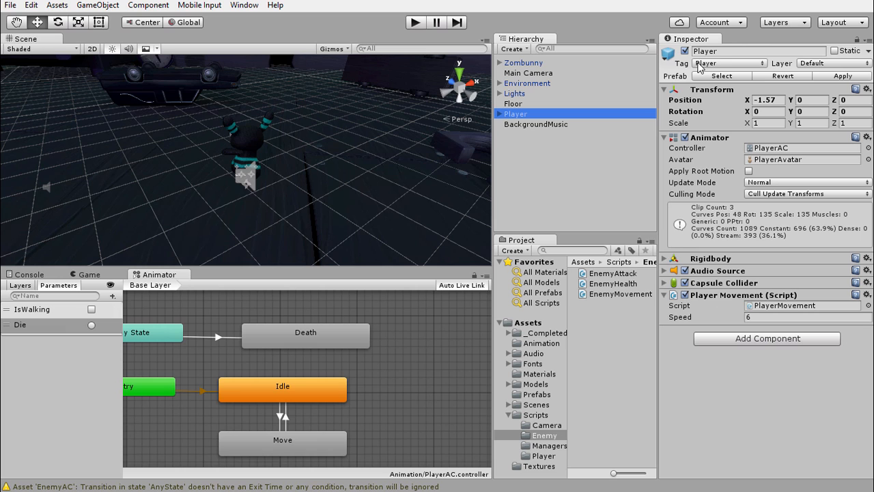
- Return to Visual Studio and examine how Awake assigns the player's transform and the NavMeshAgent component to their variables
key("alt+Tab")
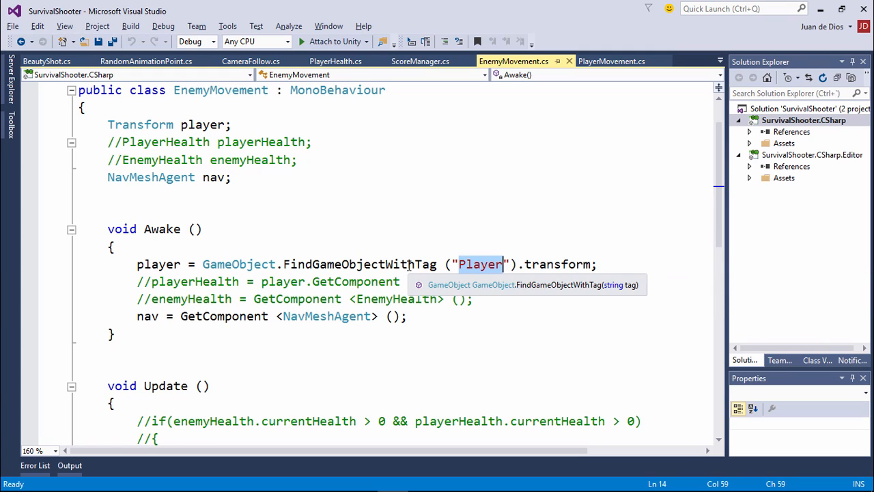
left_click_drag(517, 264, 207, 265)
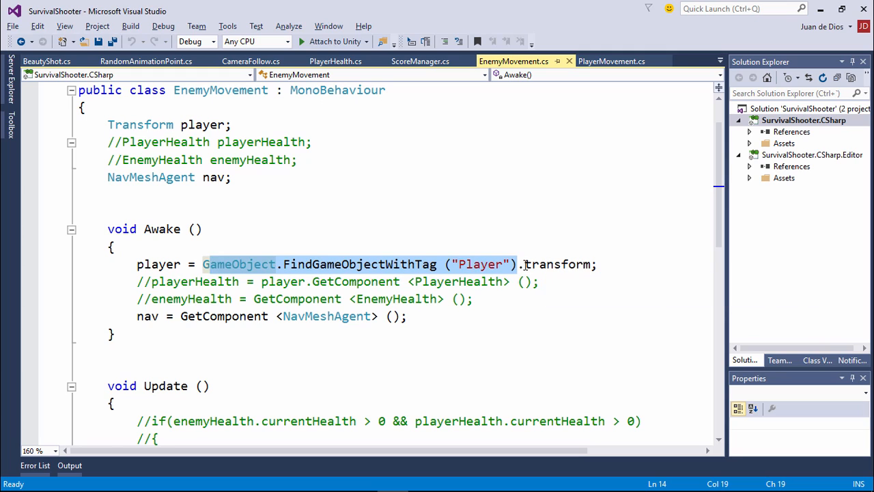
left_click_drag(525, 265, 592, 263)
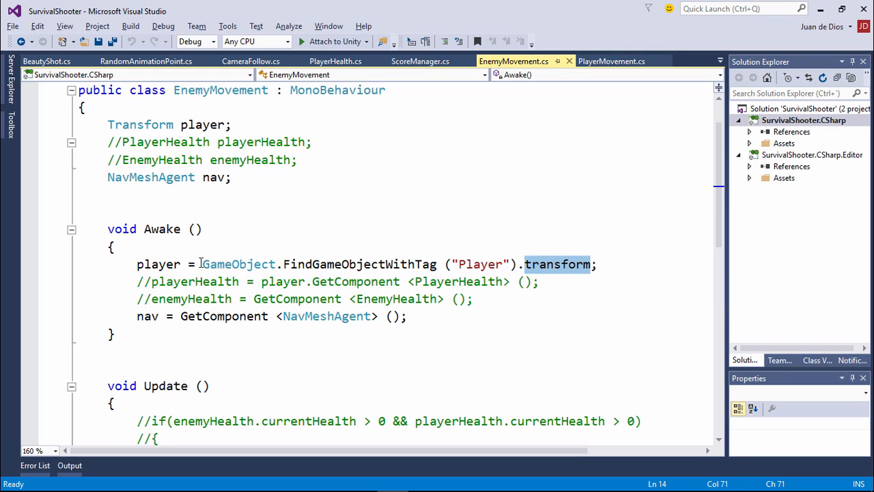
double_click(152, 264)
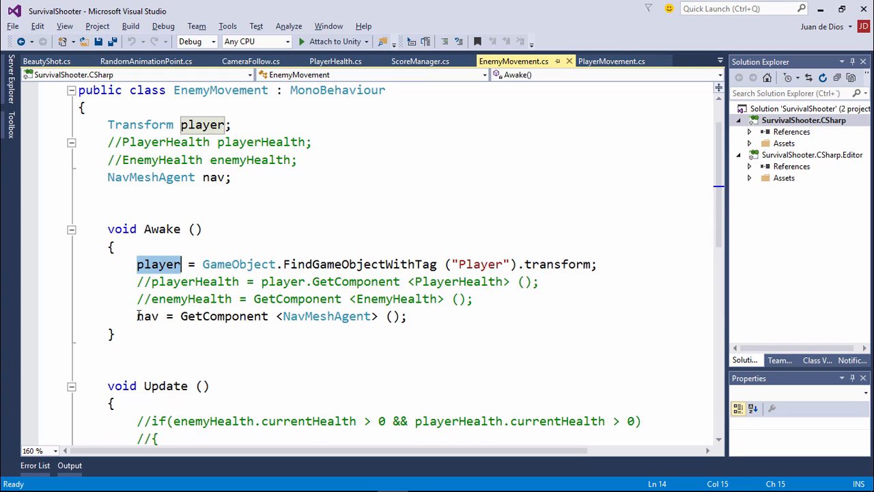
left_click_drag(139, 316, 396, 316)
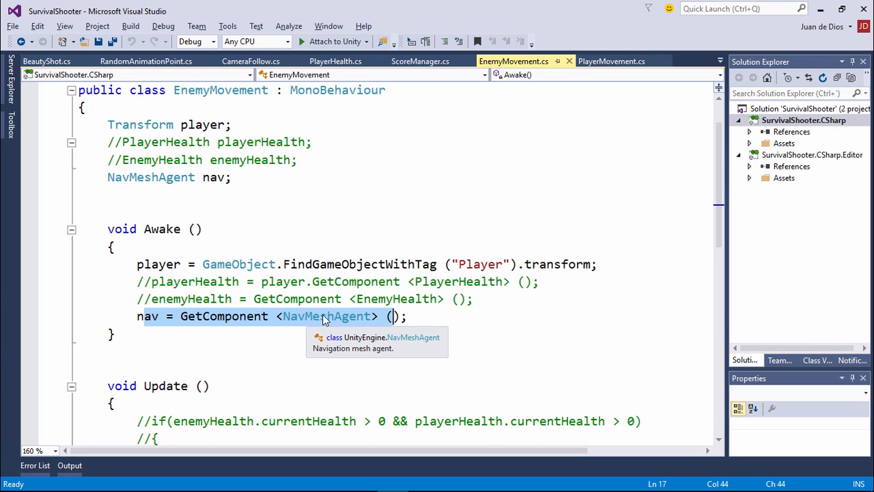
left_click(156, 317)
- Examine the Update method's nav.SetDestination call and its player.position argument, glancing at the Zombunny in Unity
scroll(262, 215, "down", 4)
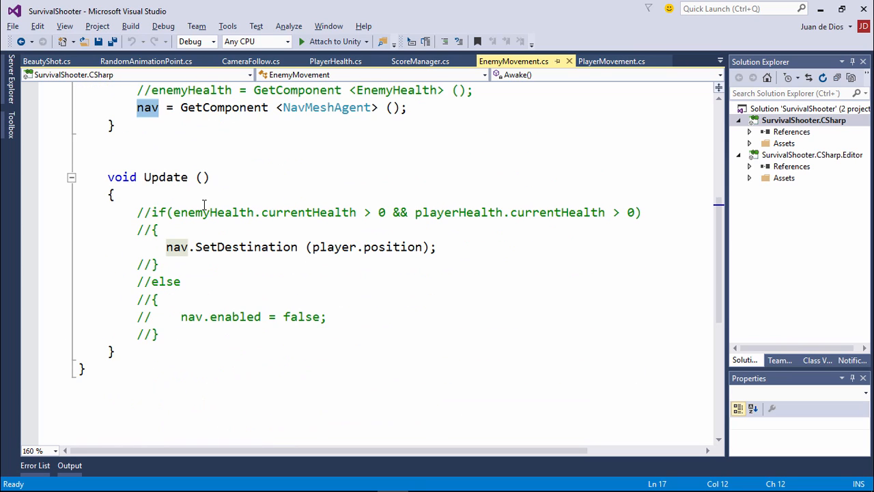
left_click_drag(142, 177, 213, 176)
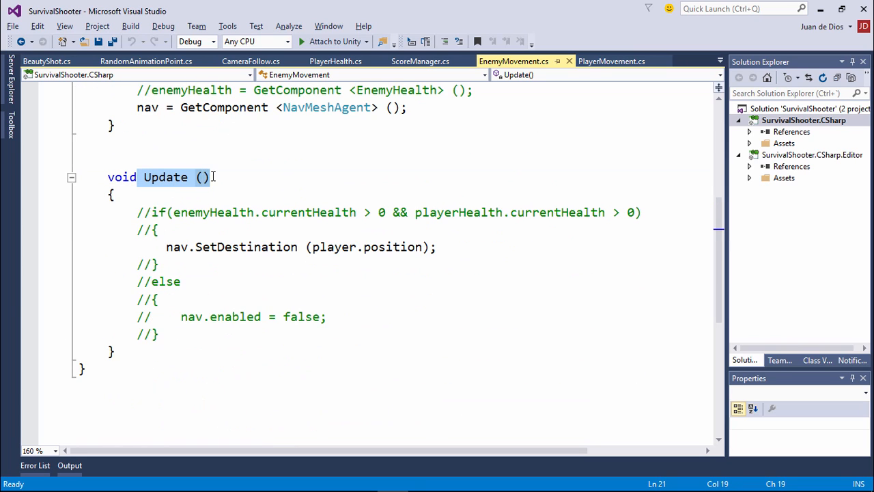
double_click(176, 250)
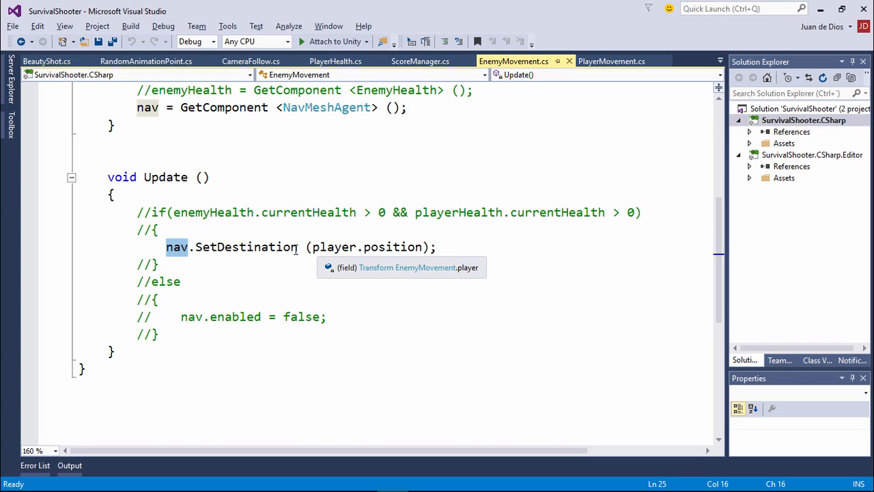
left_click_drag(310, 246, 414, 245)
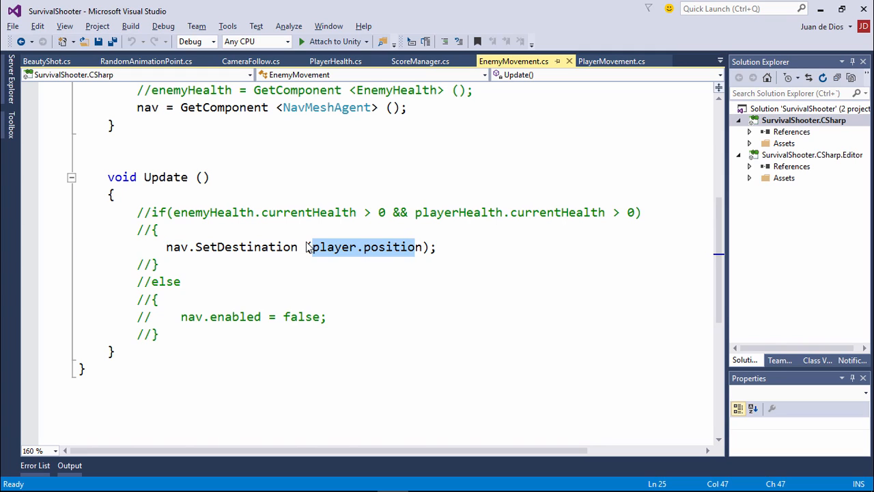
left_click_drag(196, 247, 302, 247)
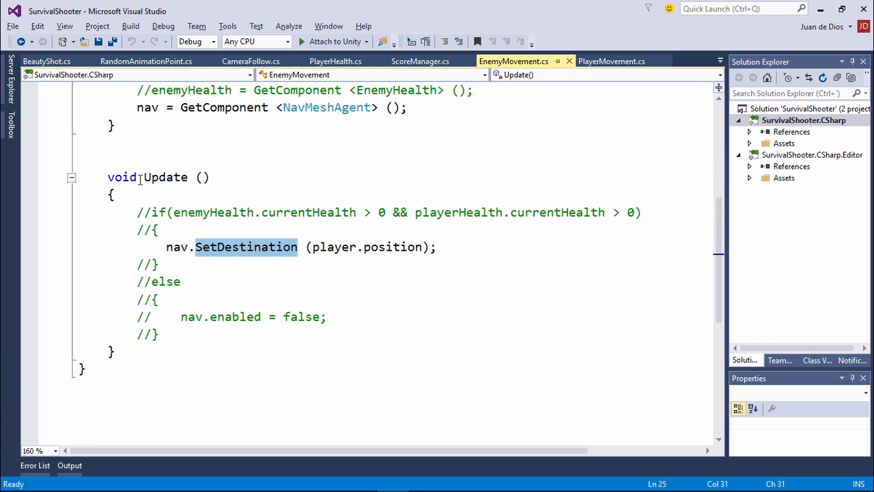
left_click_drag(140, 179, 248, 175)
left_click_drag(123, 181, 205, 186)
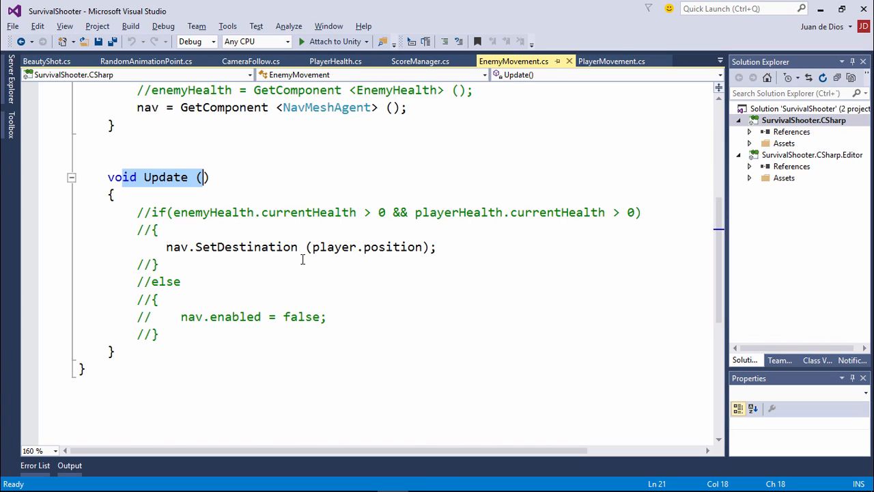
key("alt+Tab")
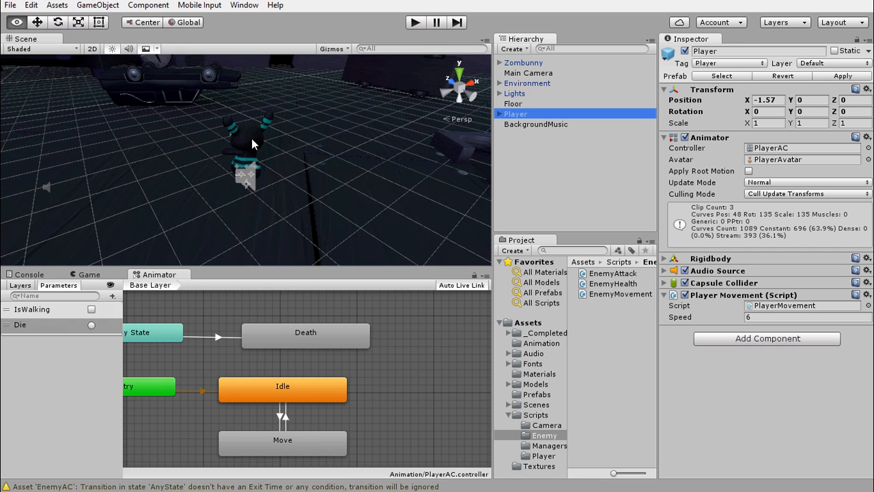
key("alt+Tab")
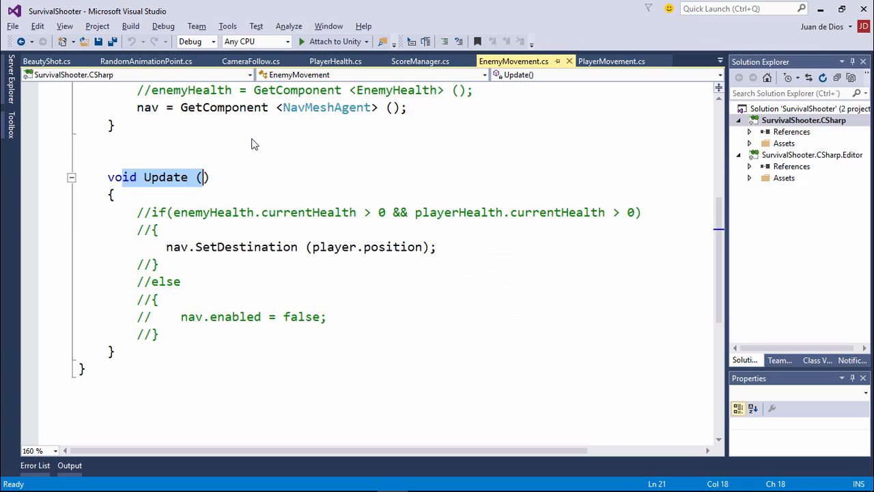
- Examine the Transform player declaration at the start of the EnemyMovement class, then switch to Unity and inspect Zombunny's components
scroll(242, 195, "up", 5)
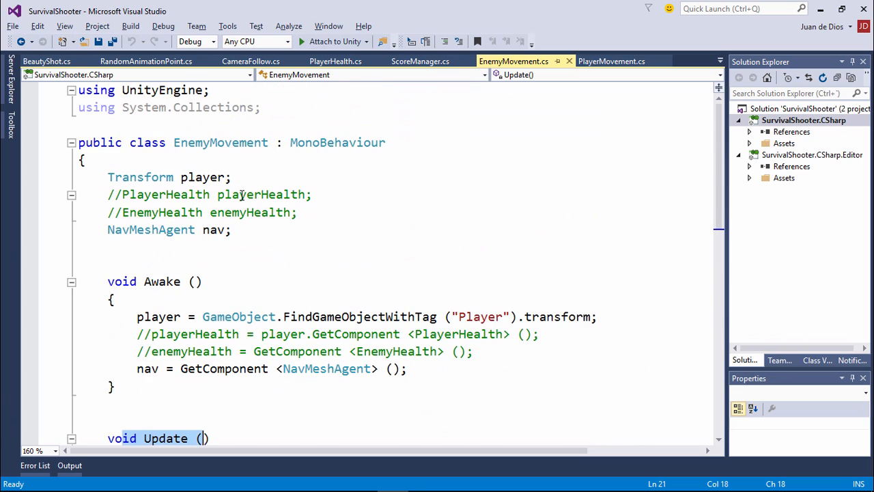
left_click(107, 177)
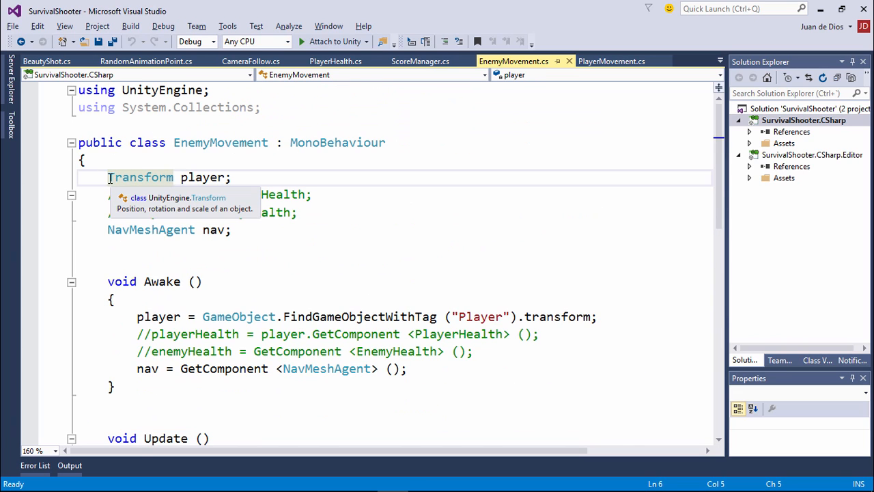
left_click(184, 178)
left_click(108, 178)
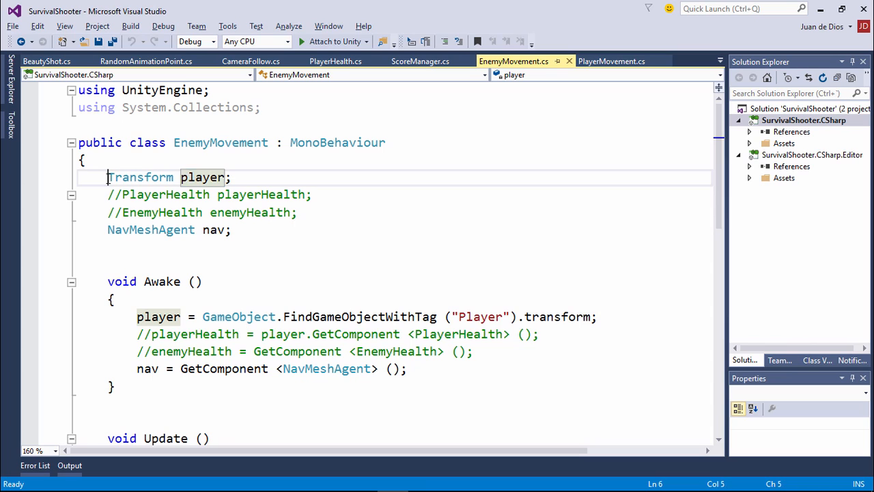
key("alt+Tab")
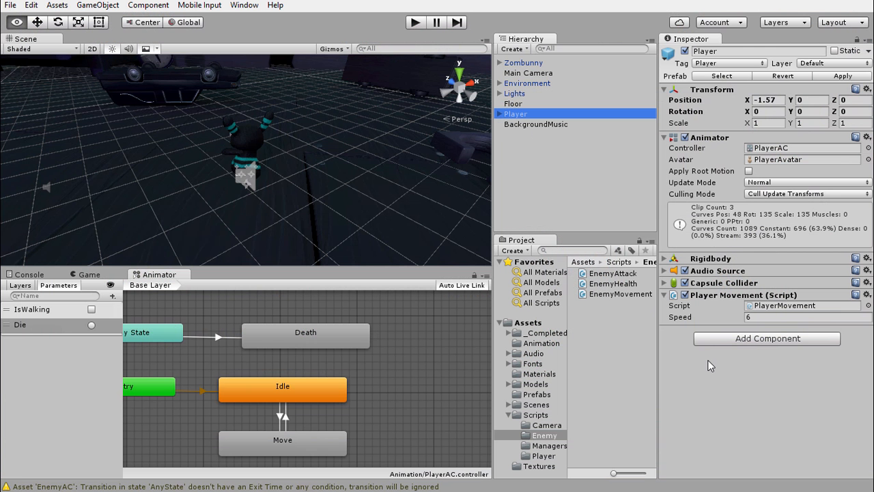
left_click(516, 66)
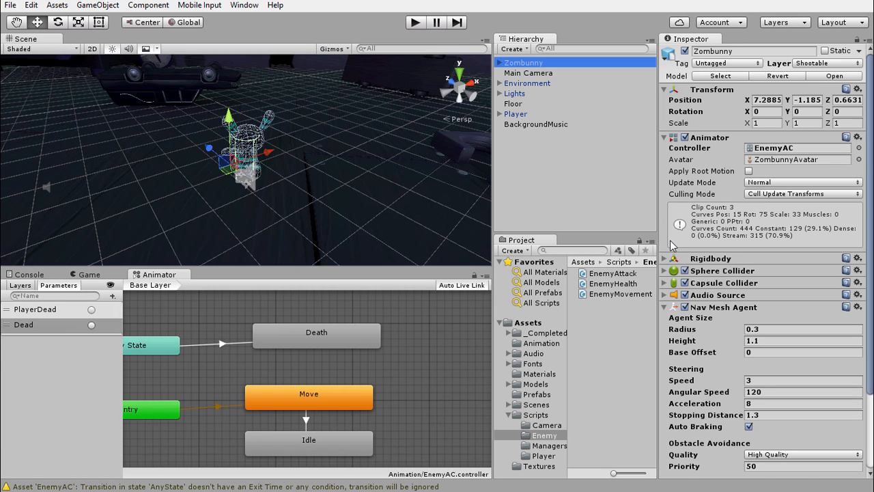
- Return to Visual Studio and compare the Transform player declaration with the FindGameObjectWithTag assignment in Awake
key("alt+Tab")
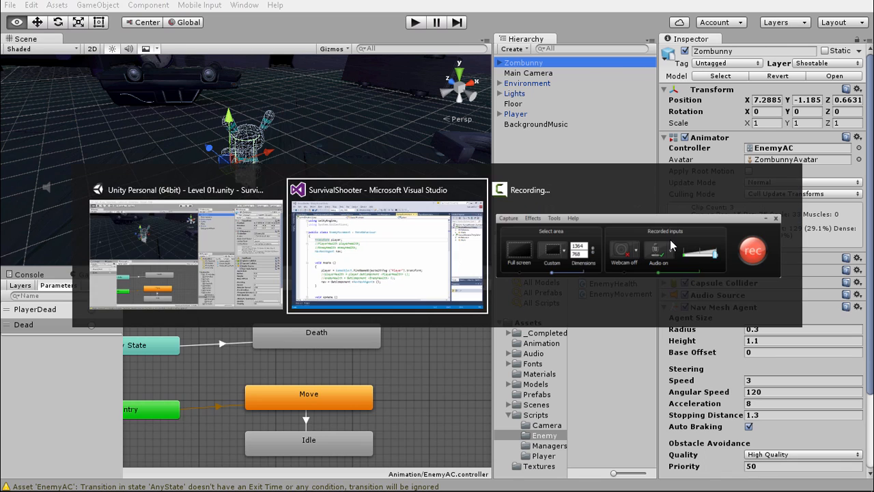
left_click_drag(121, 177, 222, 177)
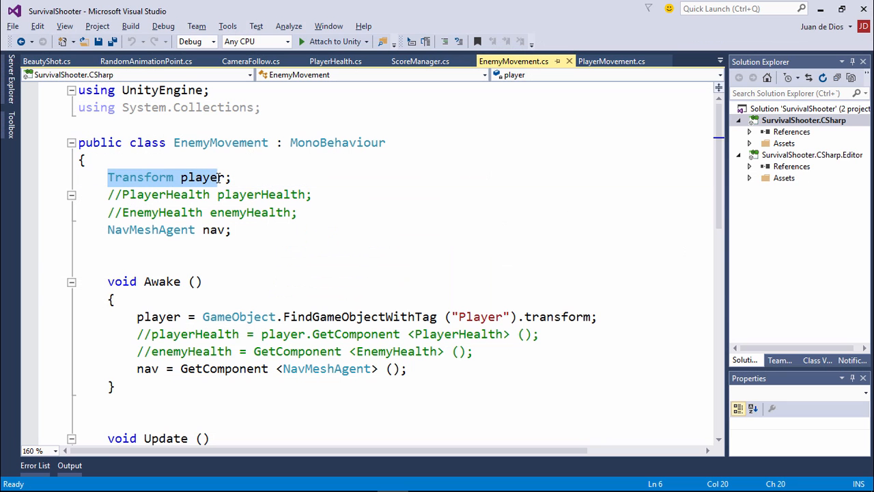
left_click_drag(202, 317, 575, 319)
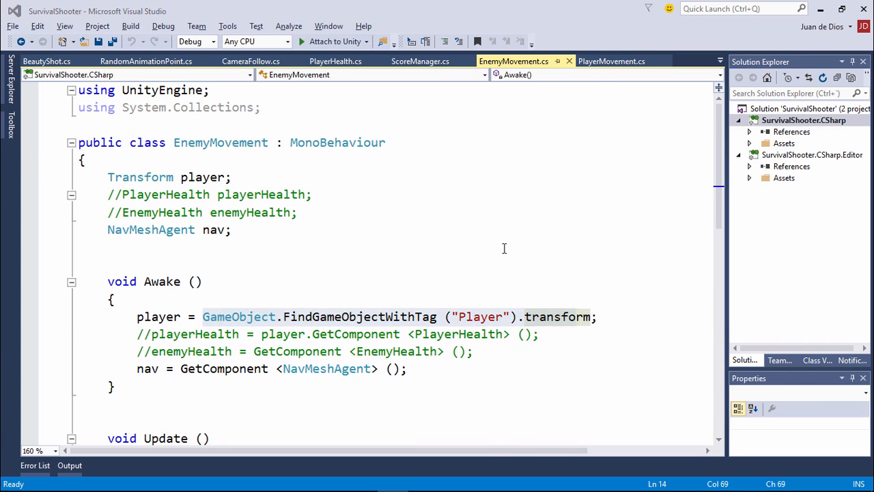
key("alt+Tab")
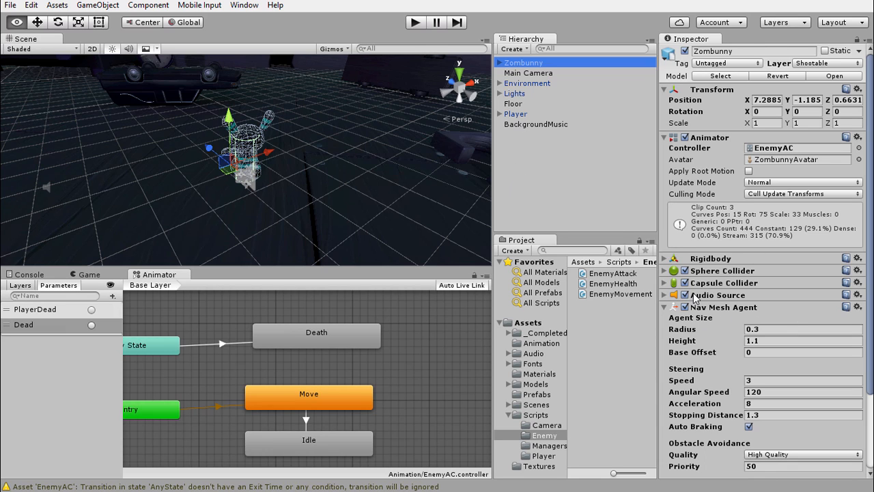
left_click(557, 213)
key("alt+Tab")
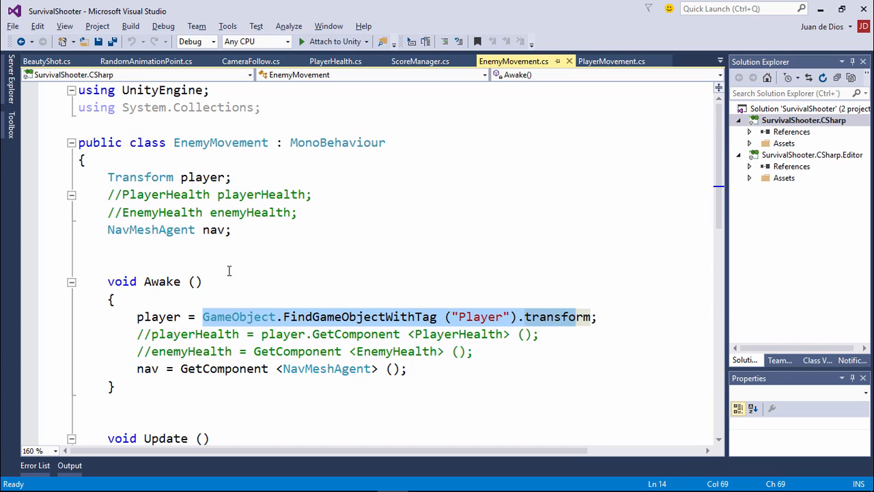
scroll(227, 269, "down", 2)
scroll(225, 266, "up", 2)
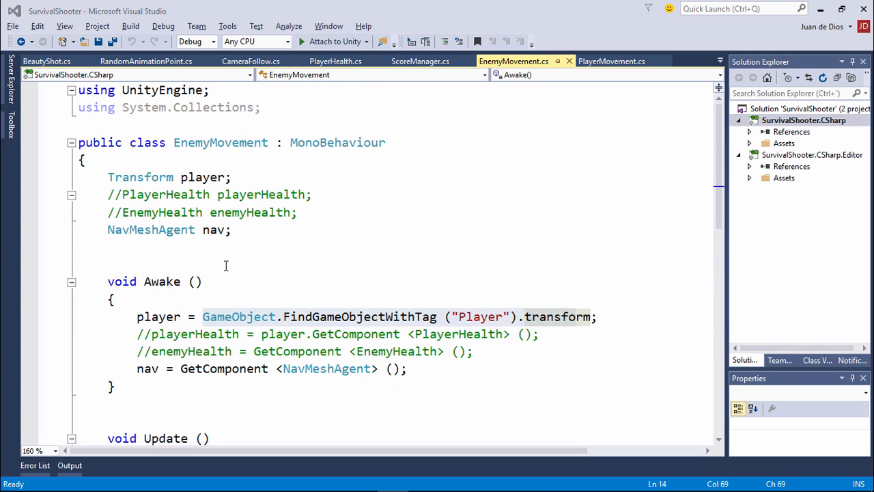
- Switch to Unity, close the Animator view and clear all warnings from the Console
key("alt+Tab")
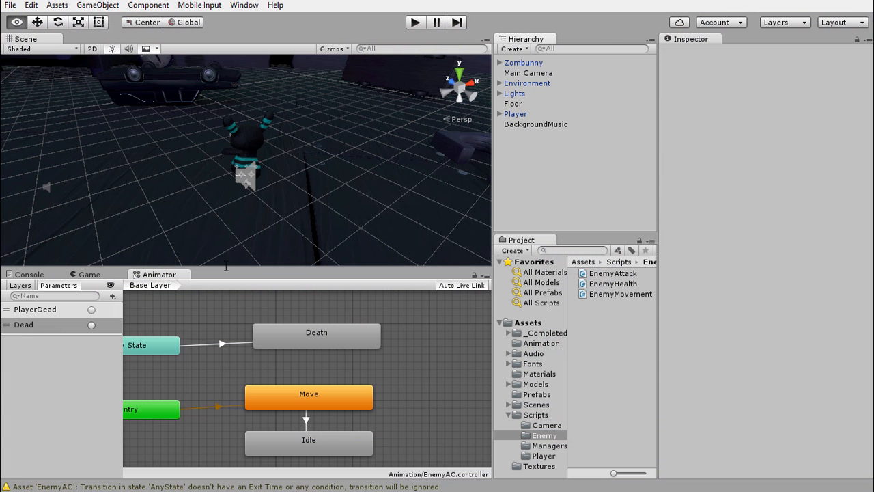
right_click(157, 275)
left_click(190, 298)
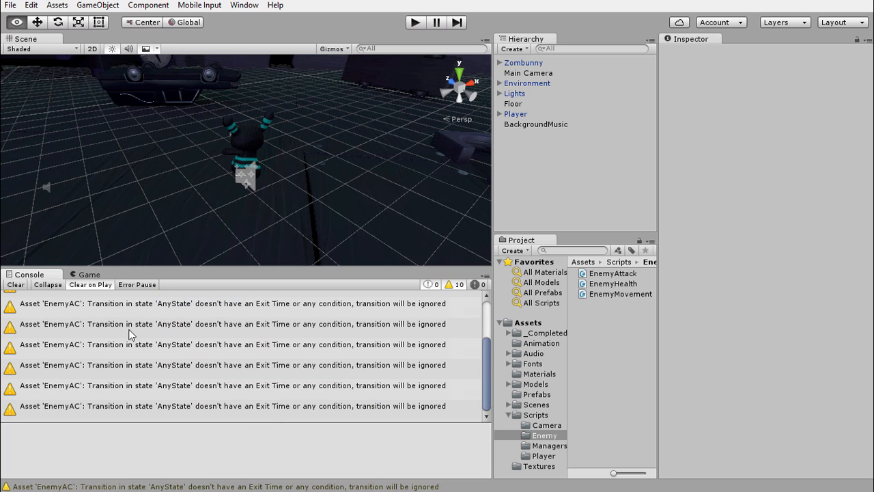
left_click(15, 285)
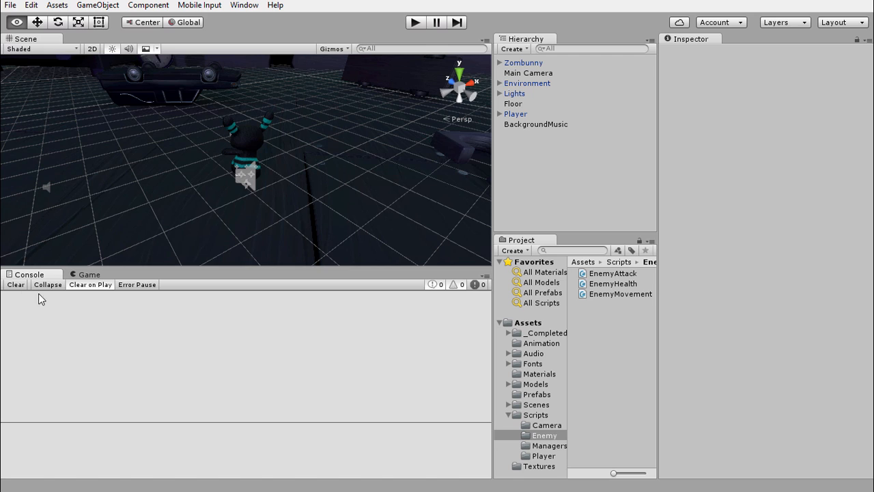
- Play-test the level by steering the player around the toys to check that Zombunny chases it, and stop the game
left_click(416, 22)
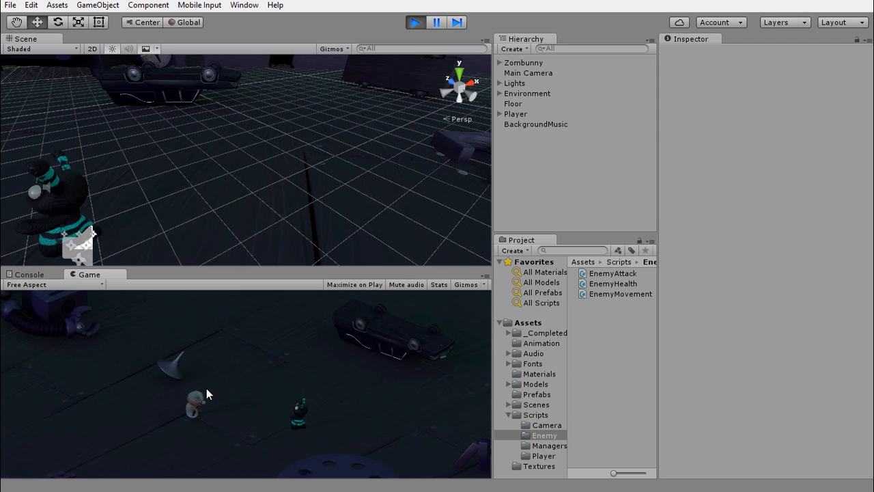
key("a")
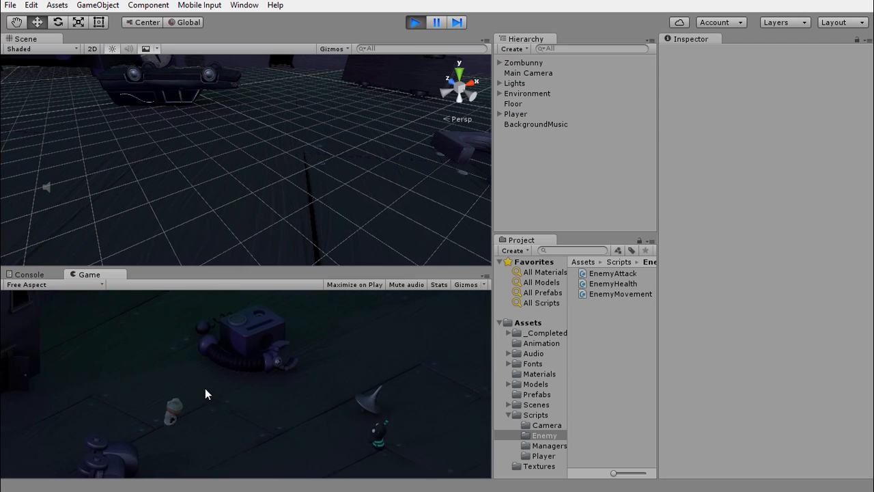
key("s")
key("d")
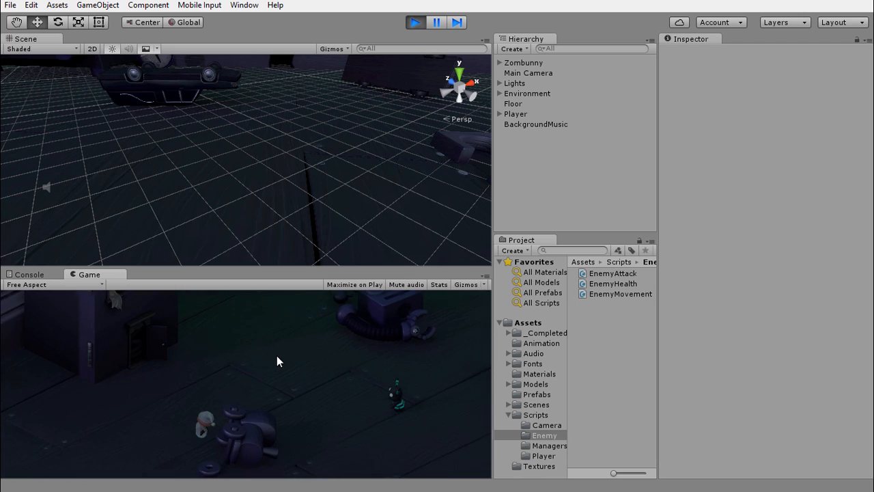
key("a")
key("s")
key("d")
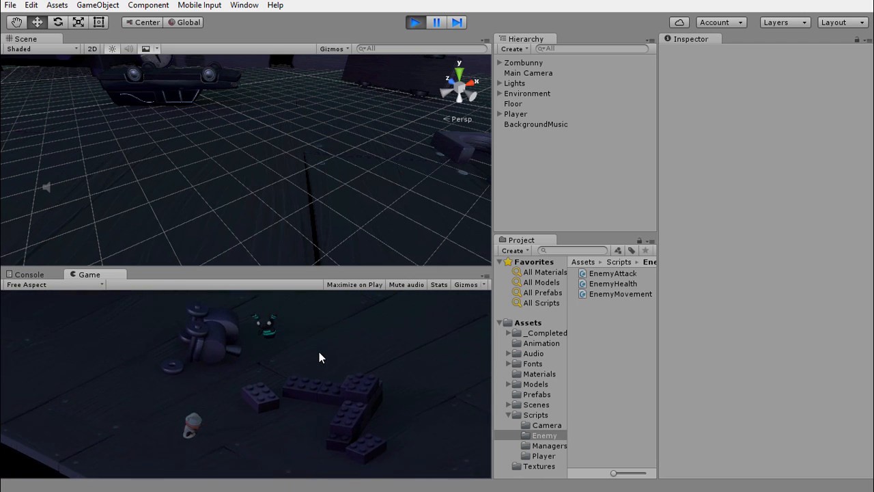
key("s")
key("d")
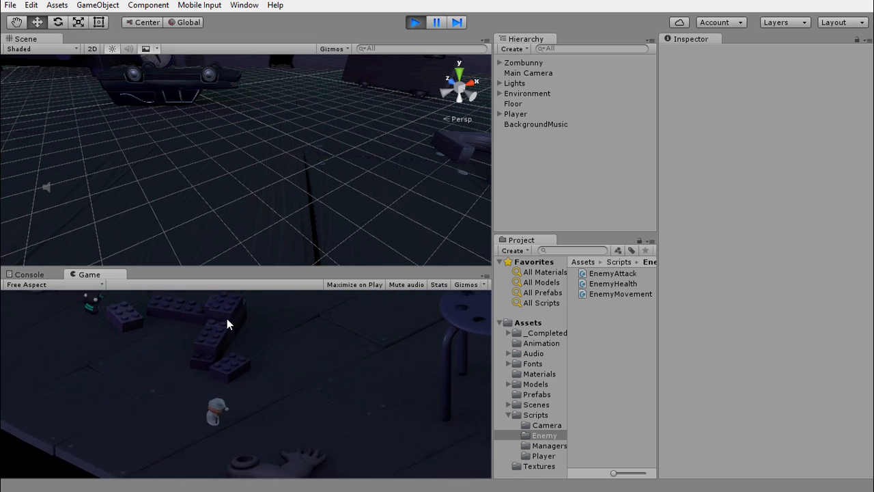
key("d")
key("w")
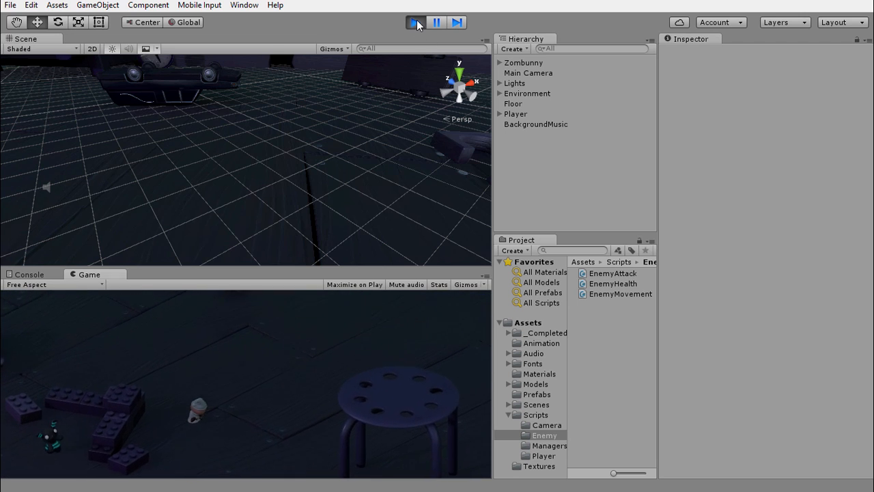
left_click(416, 23)
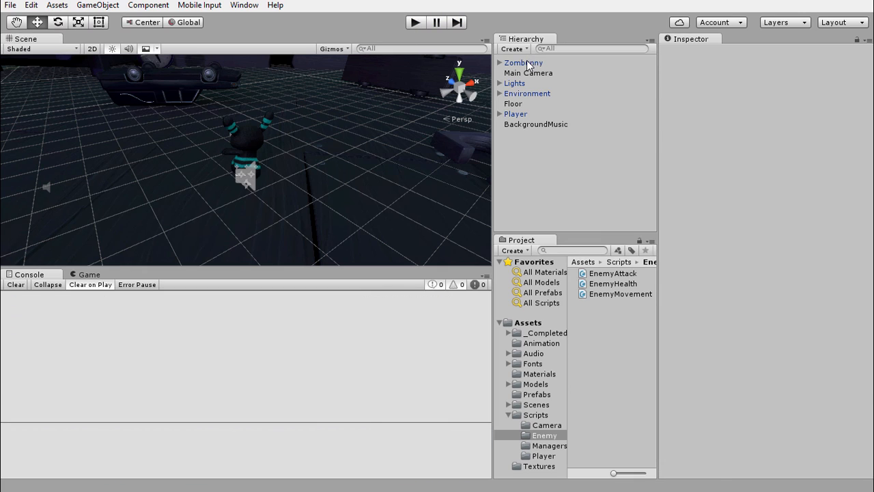
- Turn off Play On Awake in Zombunny's Audio Source component and deselect the object
left_click(525, 63)
scroll(749, 262, "down", 5)
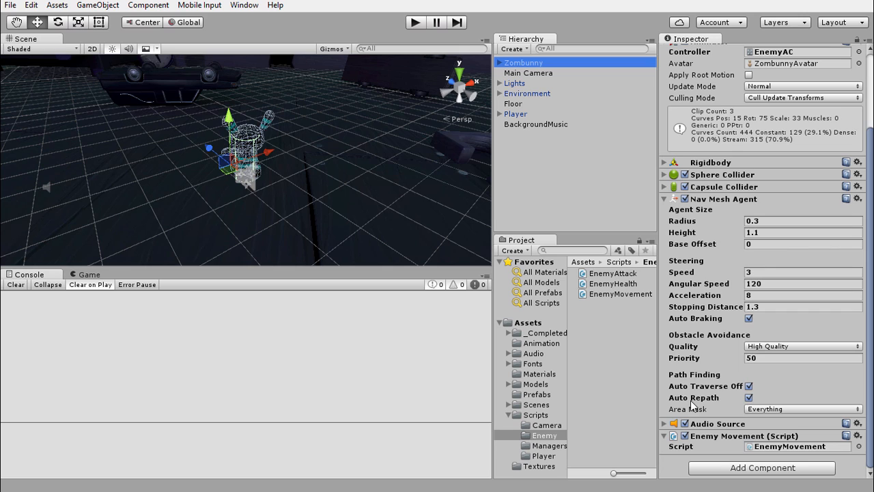
left_click(673, 425)
scroll(693, 368, "down", 3)
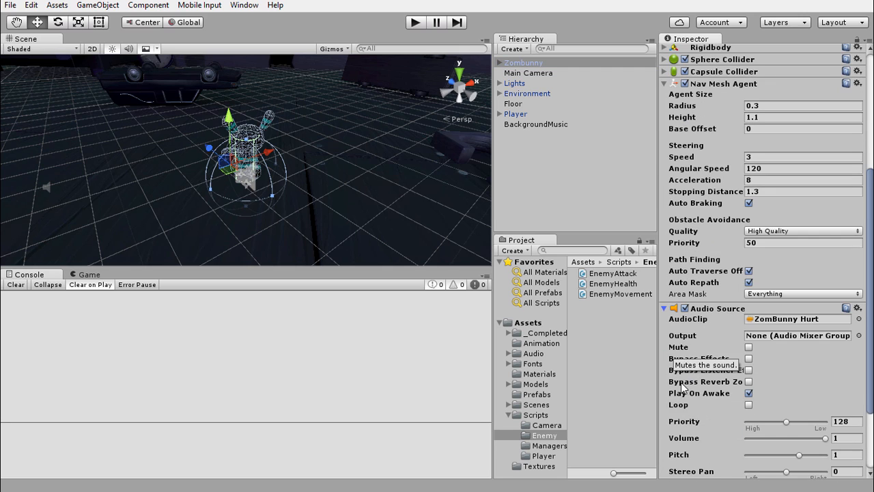
left_click(749, 393)
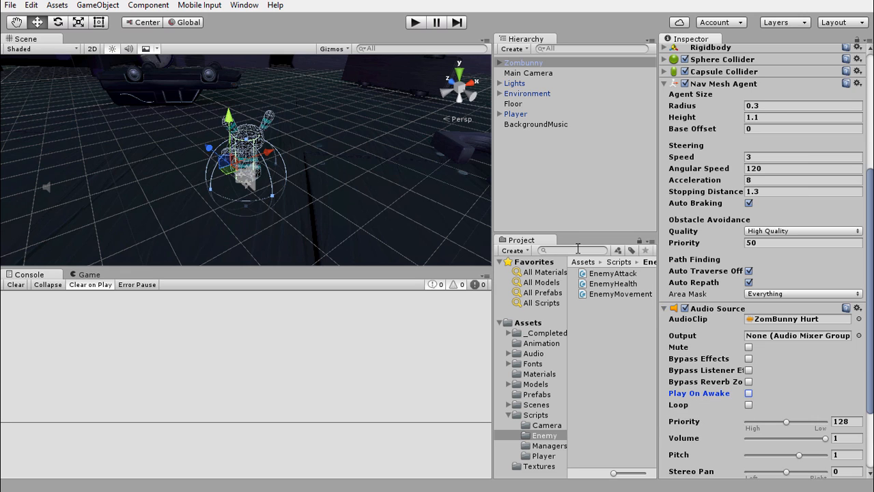
left_click(517, 158)
- Start a play-test and steer the player back and forth around the toy bricks to check how Zombunny navigates around obstacles
left_click(415, 22)
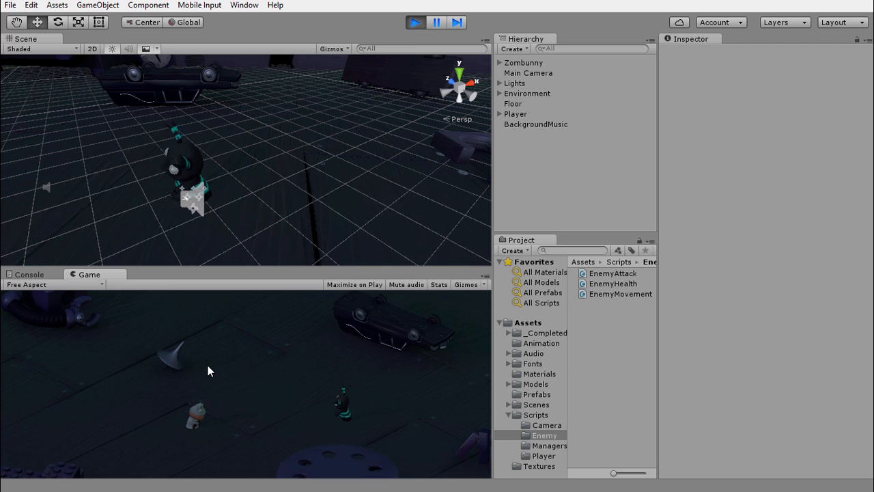
key("a")
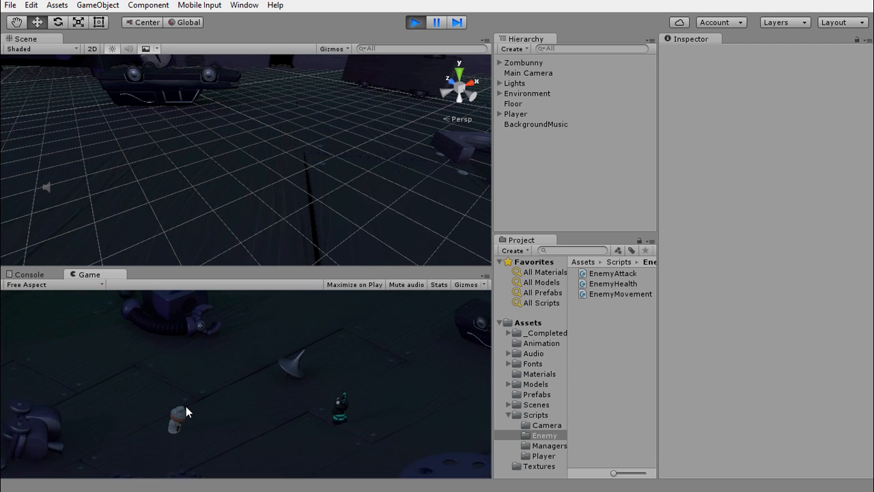
key("s")
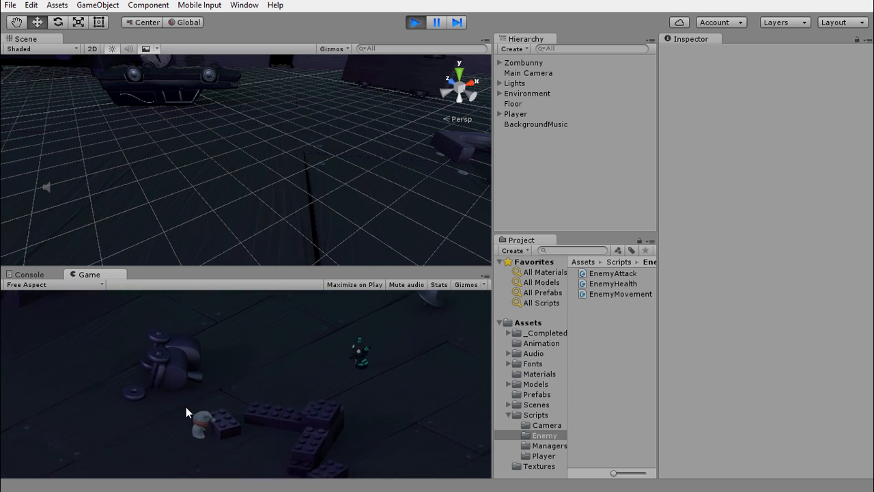
key("d")
key("w")
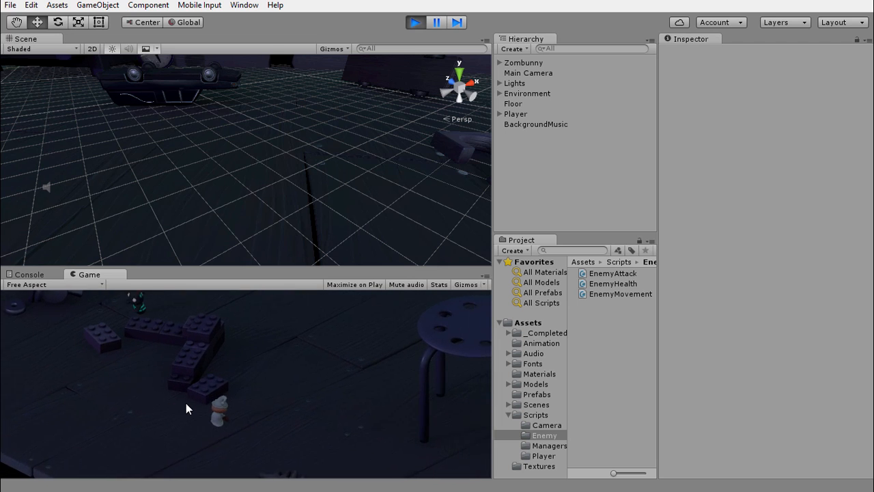
key("a")
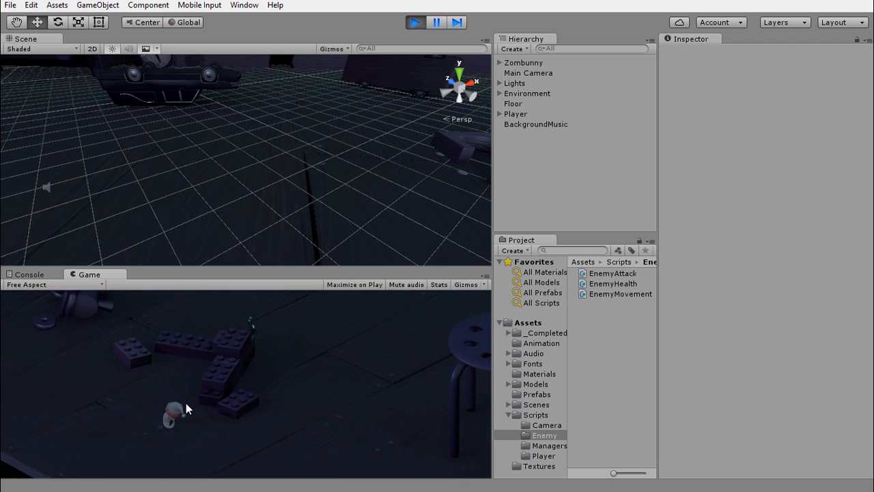
key("w")
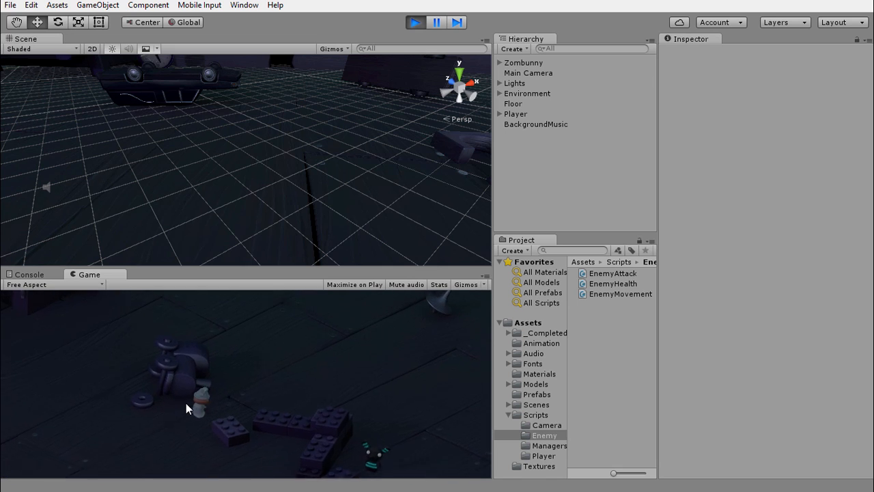
key("s")
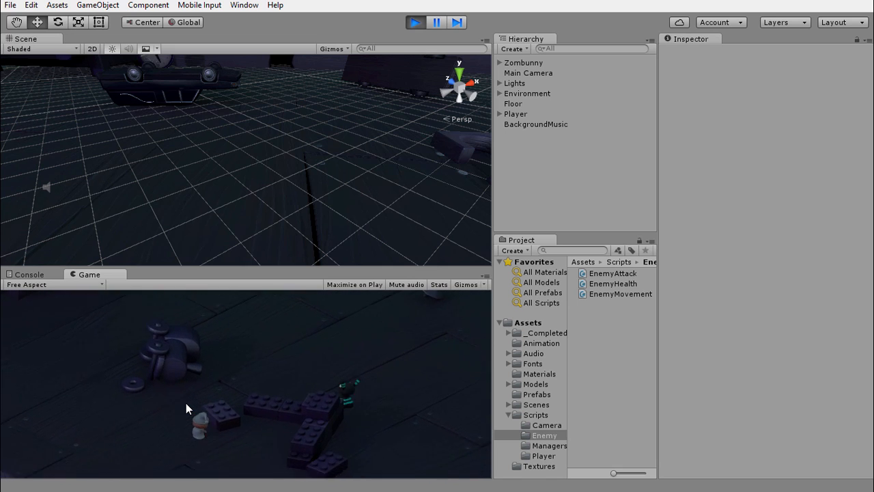
key("d")
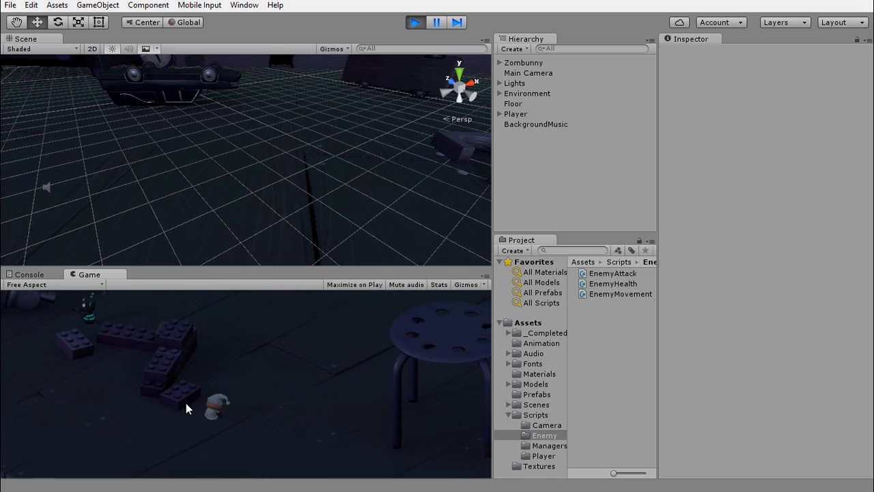
key("a")
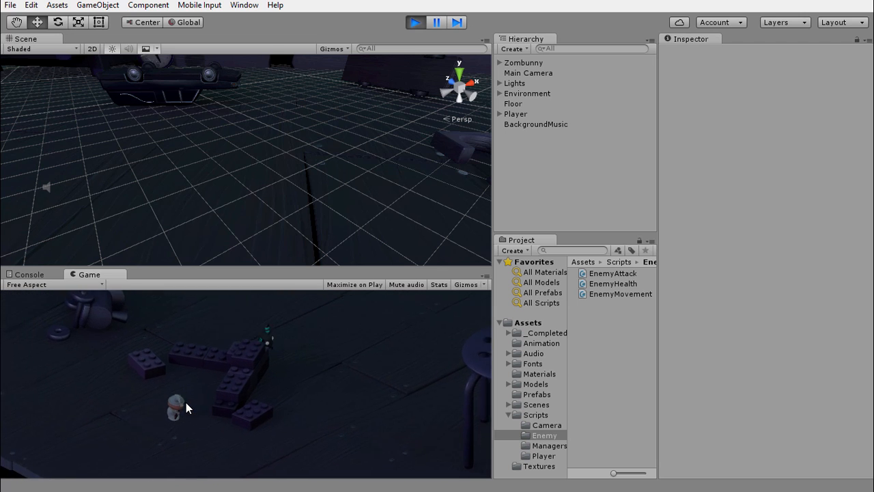
key("d")
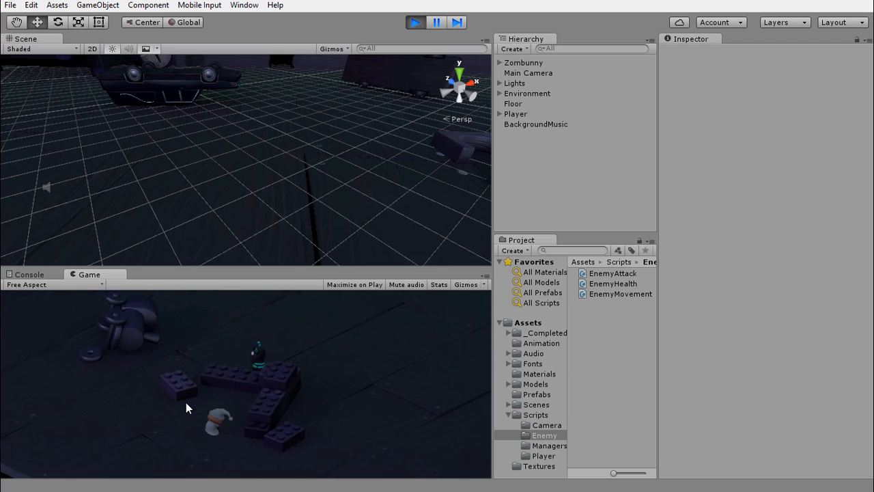
key("d")
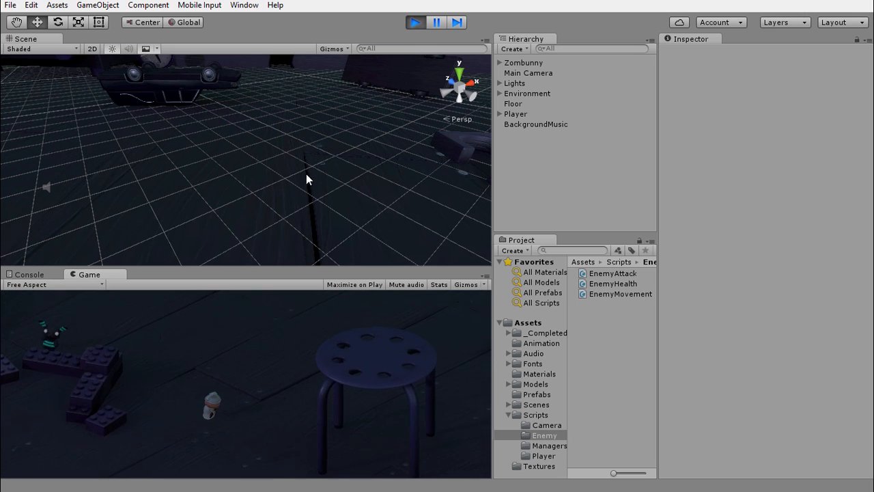
- Lead Zombunny past the stool and around the fire truck near the wall, and stop the play-test with the Game view showing
left_click_drag(302, 167, 305, 248, "alt")
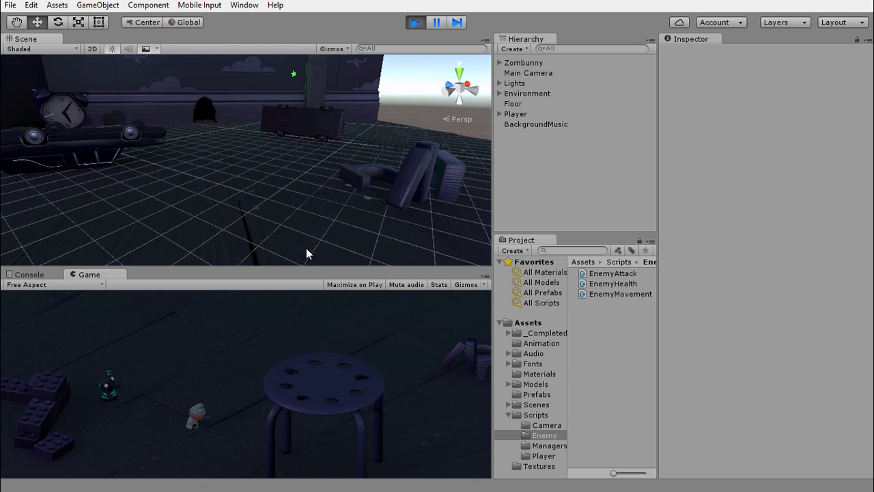
key("w")
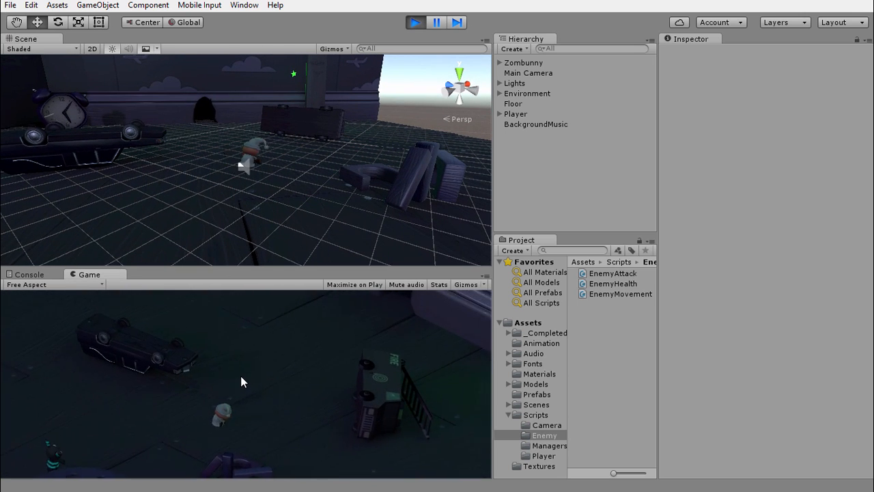
key("w")
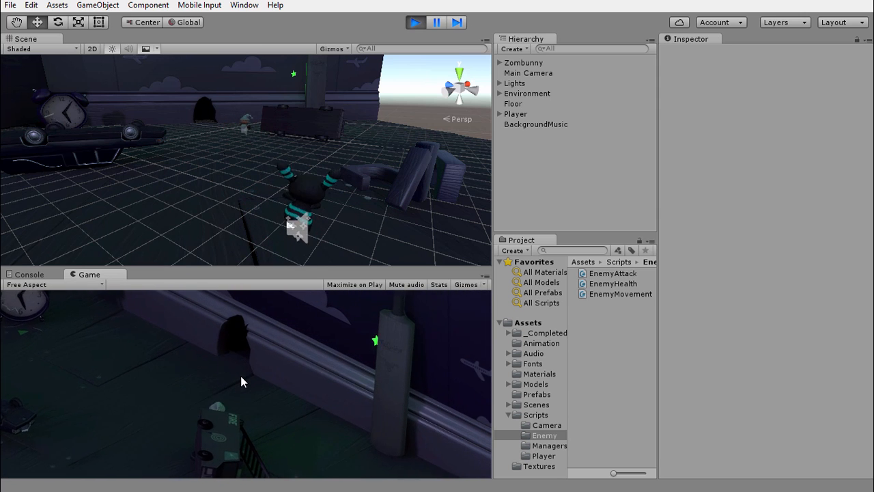
key("w")
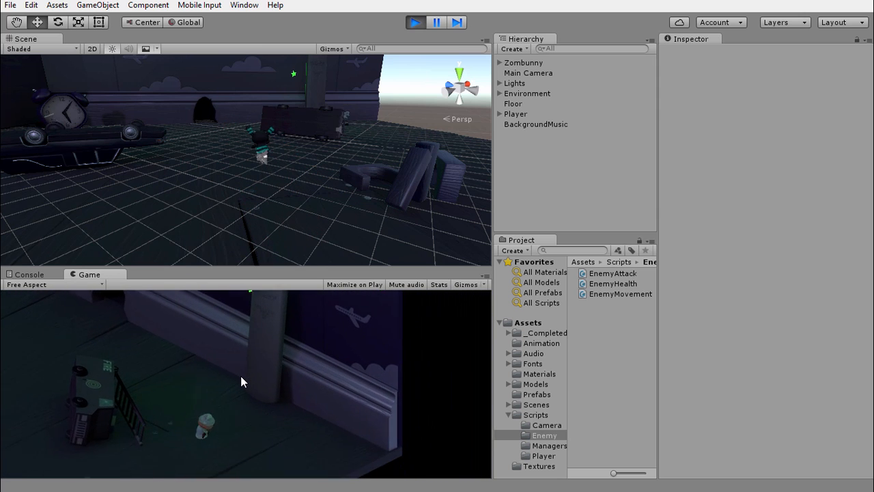
key("a")
key("w")
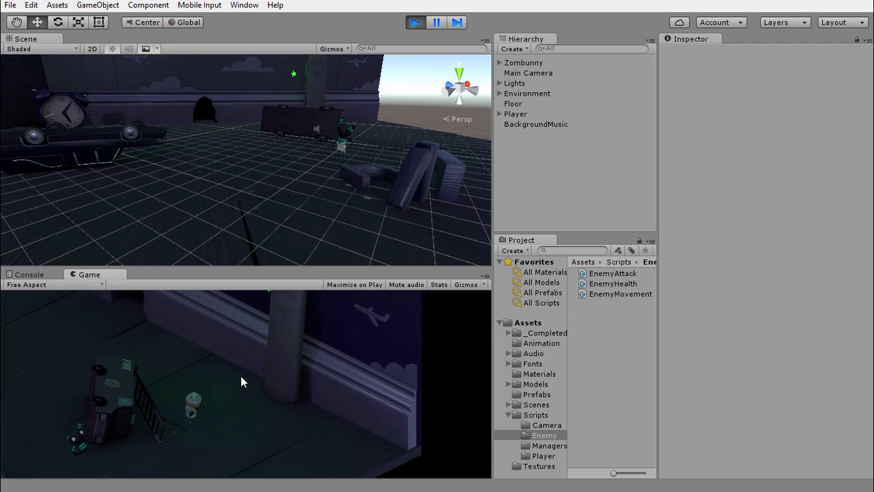
key("a")
key("a")
key("s")
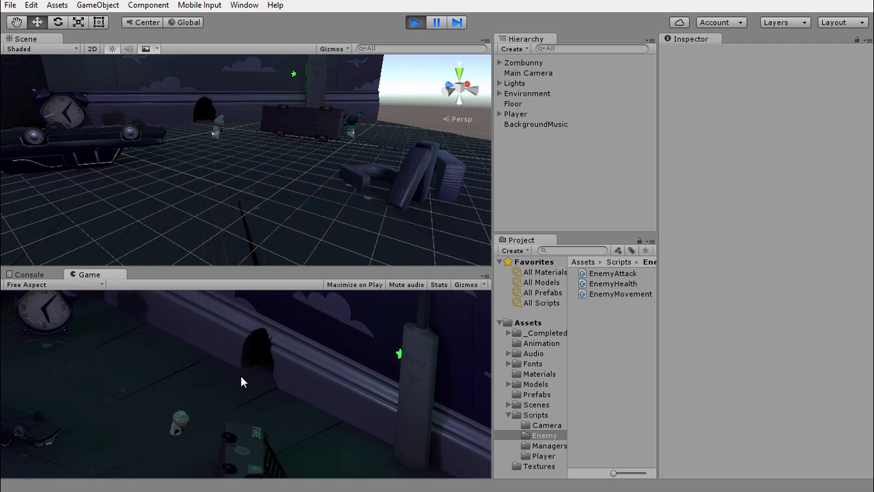
left_click(415, 21)
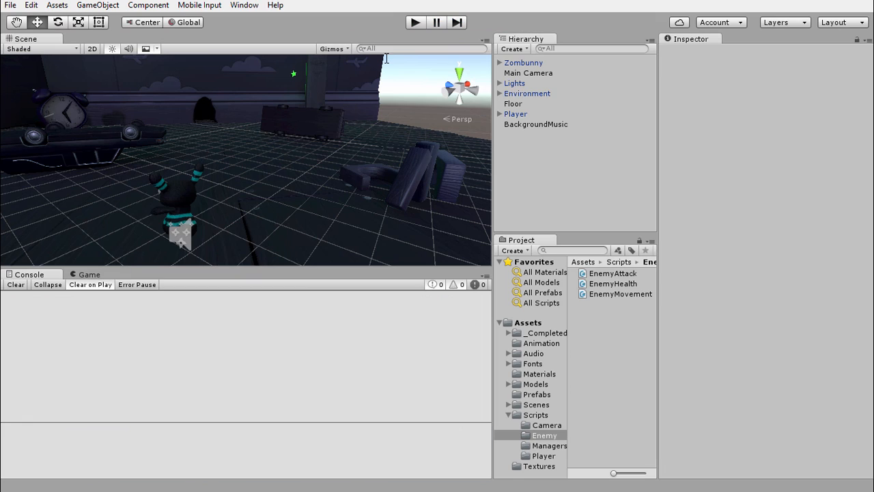
left_click(99, 274)
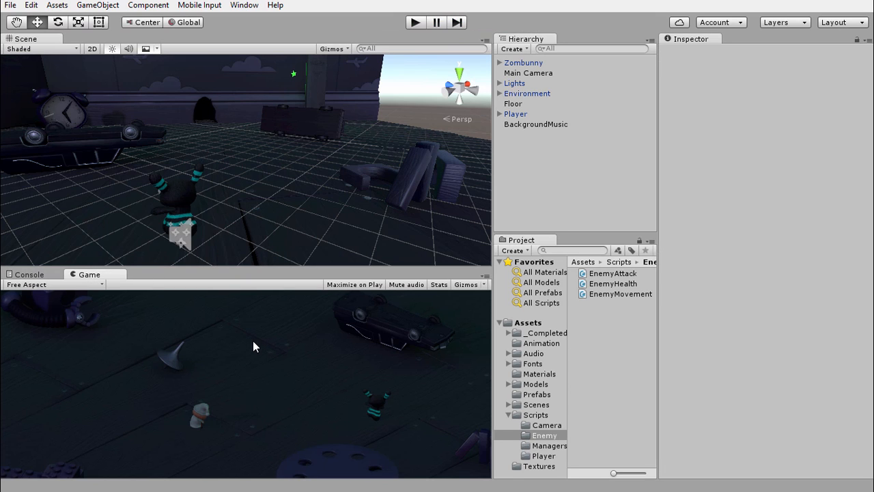